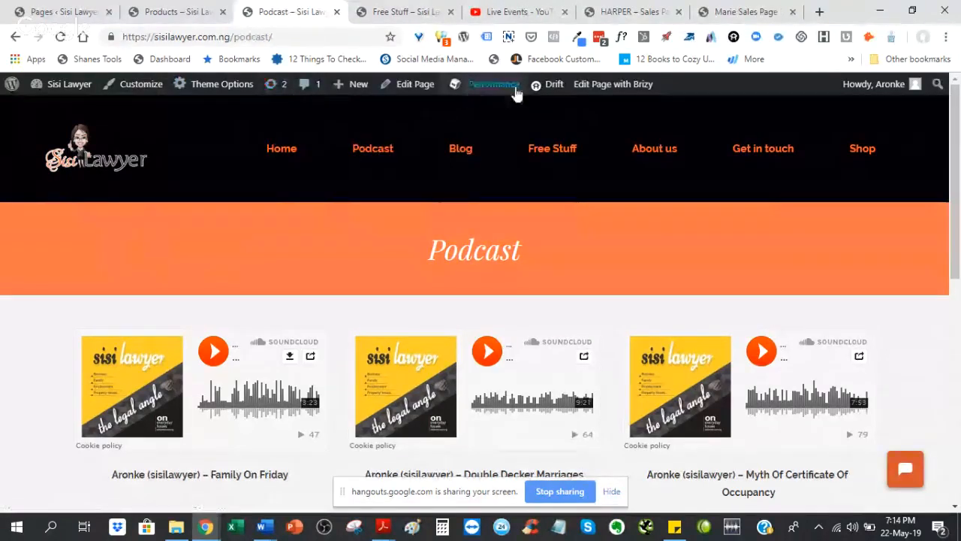
Step: Open the Podcast page for editing in the Brizy page builder
left_click(600, 87)
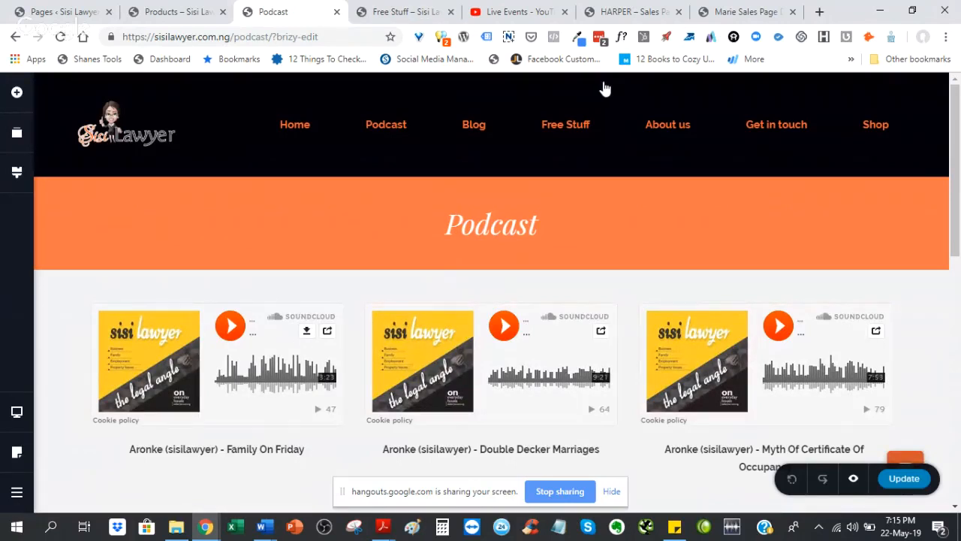
mouse_move(956, 90)
left_mouse_down()
mouse_move(956, 166)
mouse_move(952, 107)
left_mouse_up()
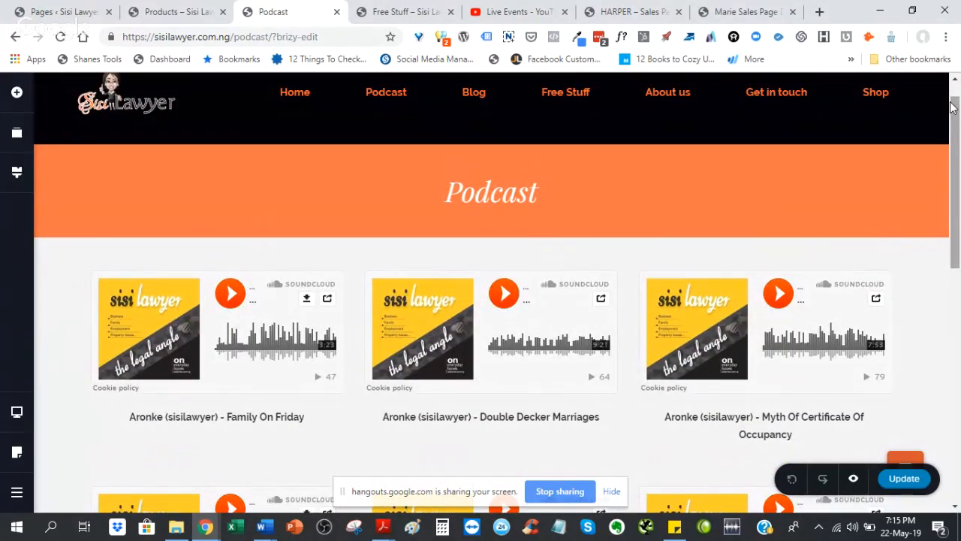
Step: Look through the available page elements and the existing podcast rows to see how the page is built
left_click(18, 99)
left_click_drag(224, 142, 229, 214)
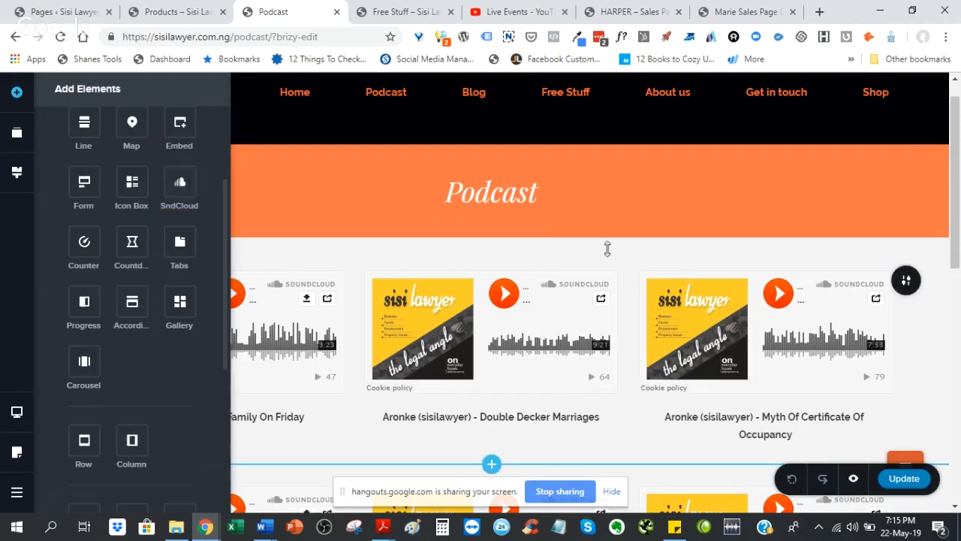
left_click(942, 315)
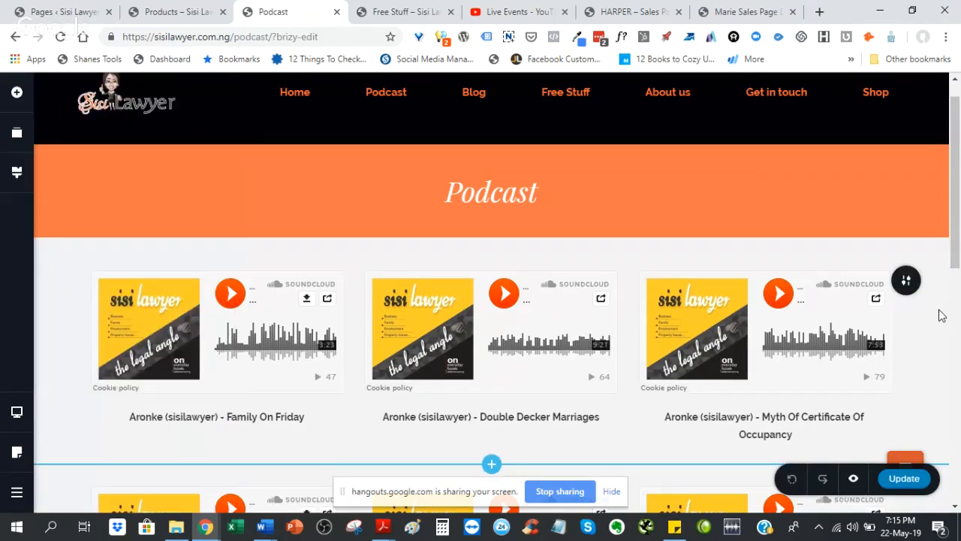
left_click_drag(957, 233, 958, 319)
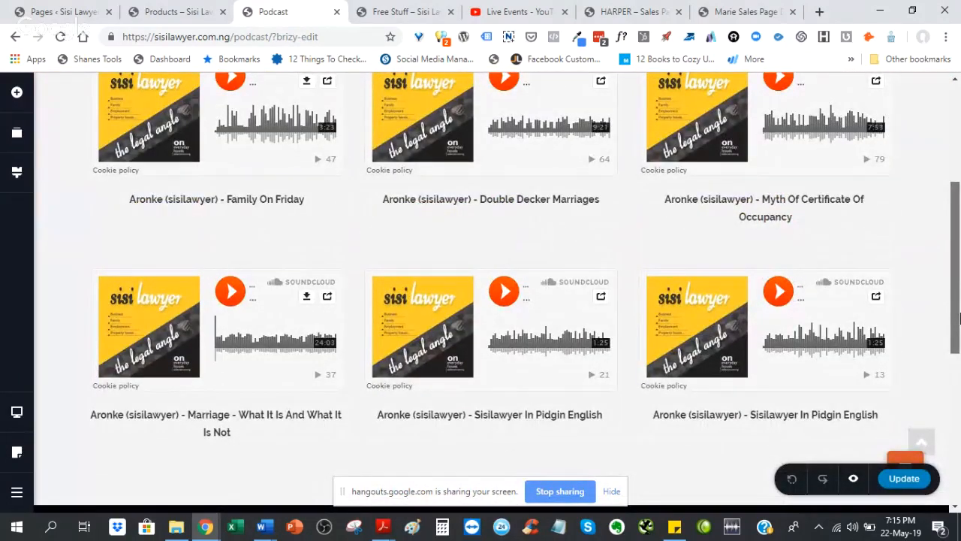
left_click_drag(958, 319, 956, 275)
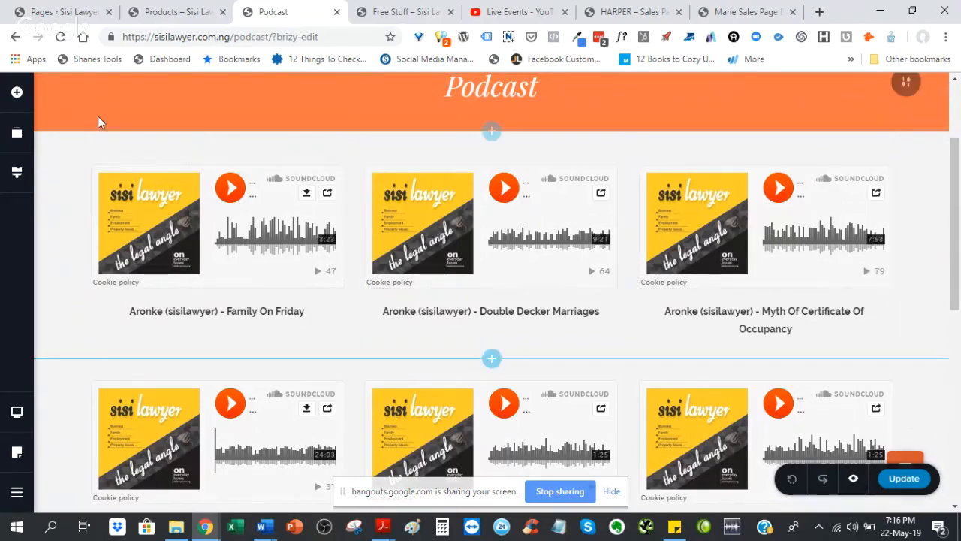
left_click(17, 91)
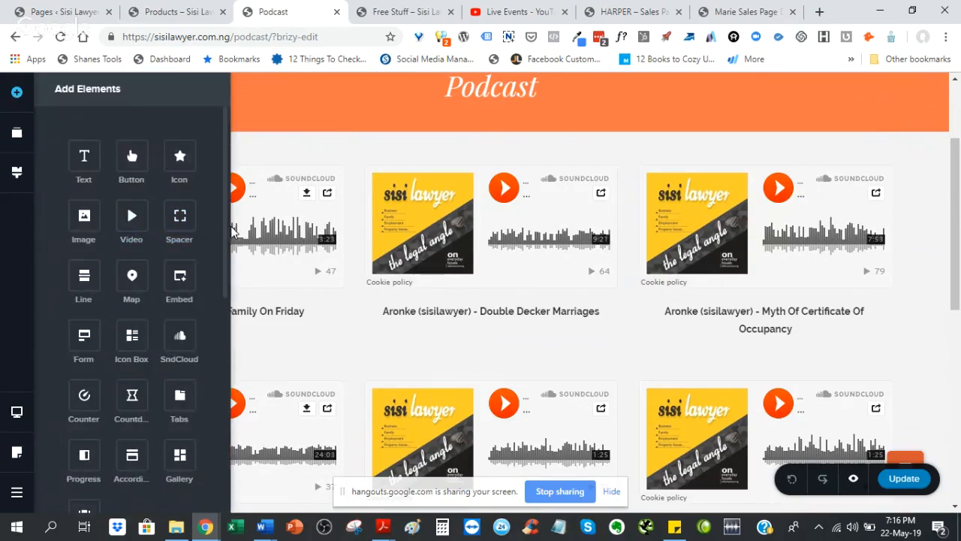
scroll(224, 246, "down", 1)
left_click_drag(224, 246, 223, 363)
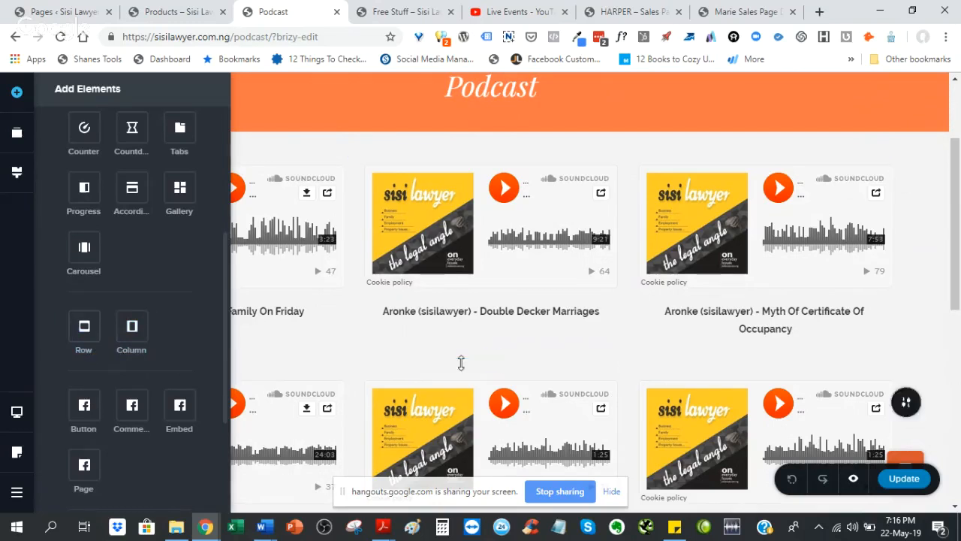
left_click(929, 332)
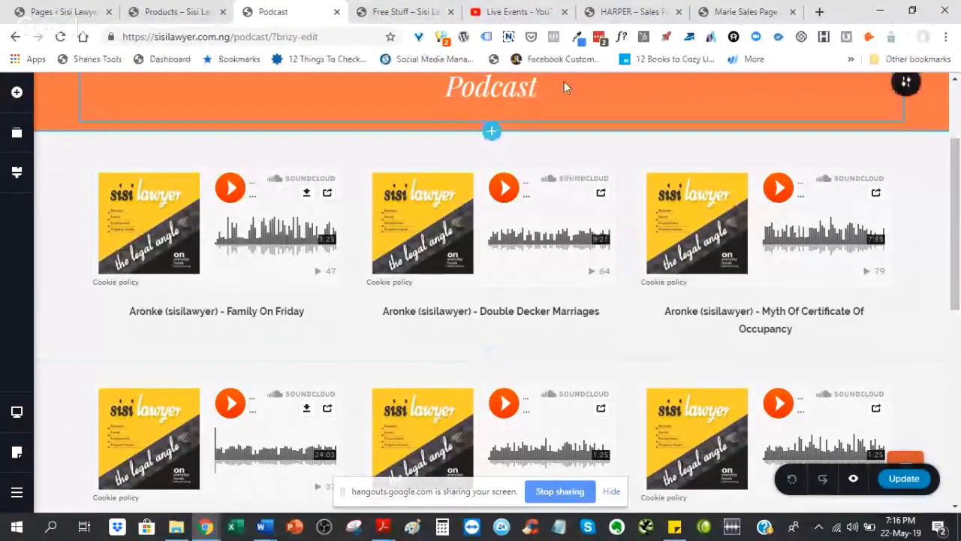
Step: Add two SoundCloud players as extra columns at the end of the first podcast row
left_click(16, 93)
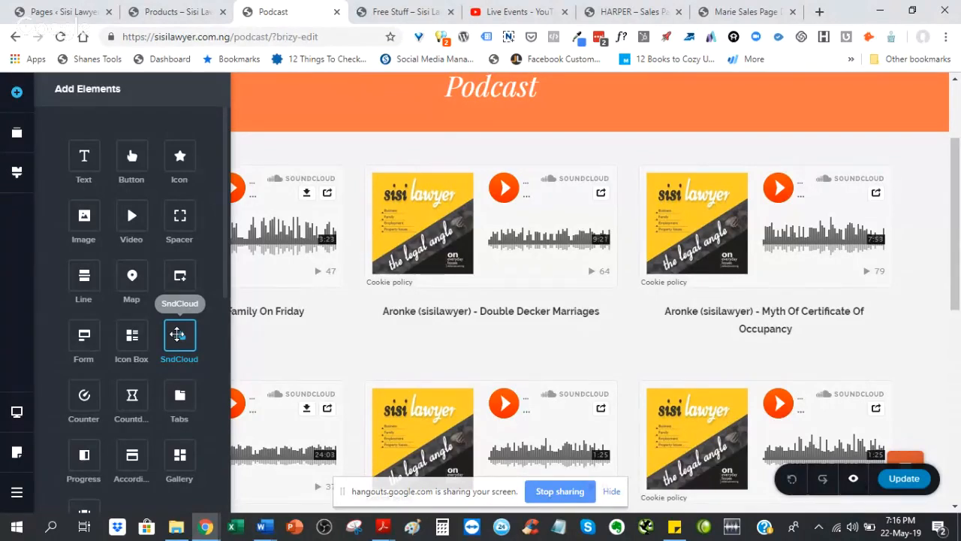
left_click_drag(178, 335, 875, 262)
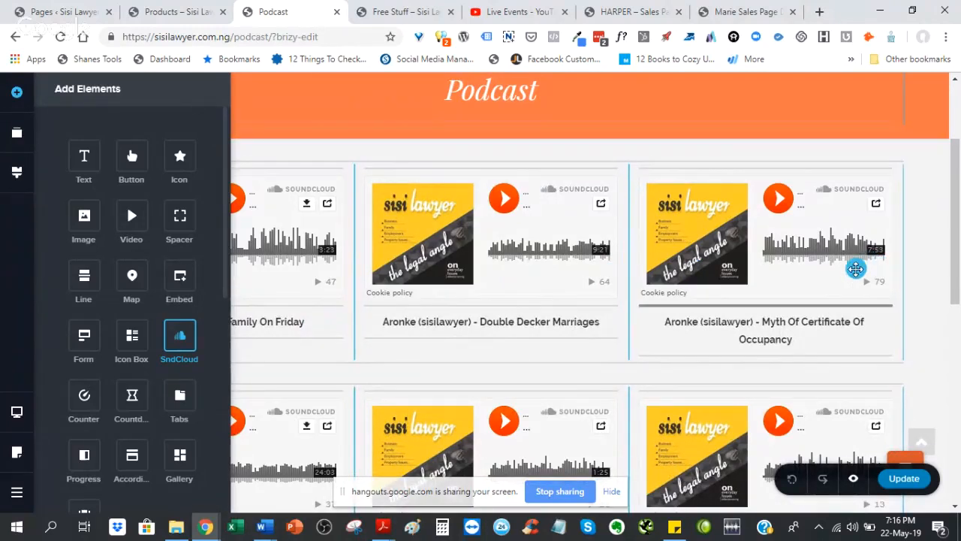
left_click_drag(862, 271, 862, 272)
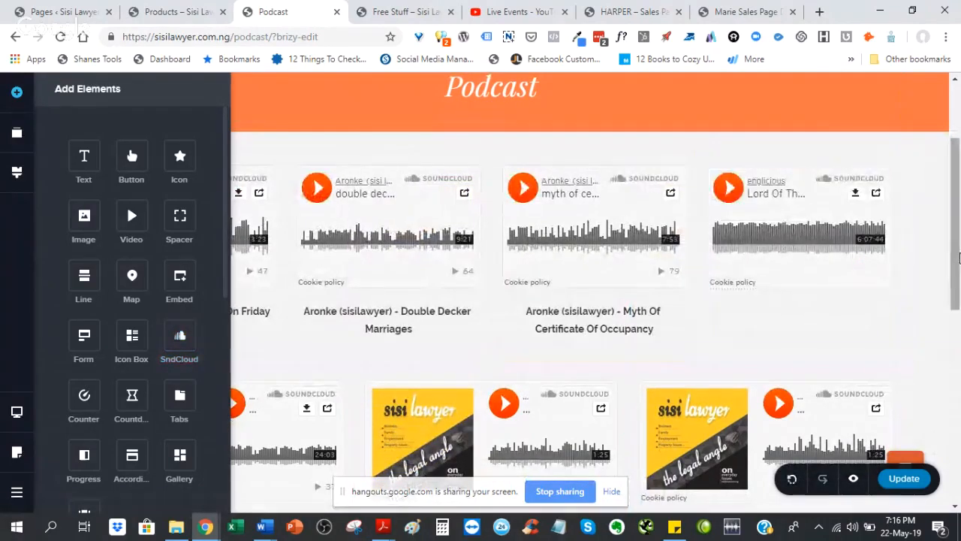
left_click(936, 243)
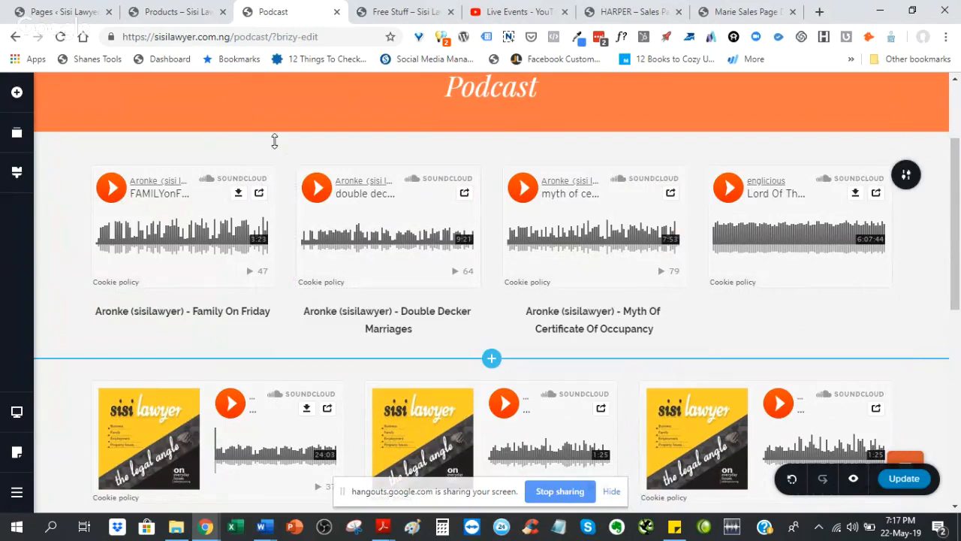
left_click(22, 96)
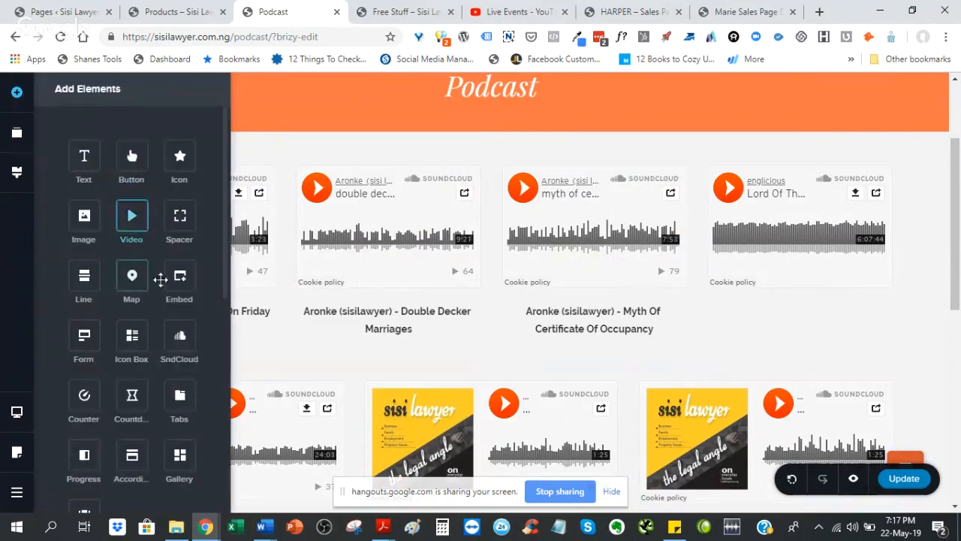
left_click_drag(185, 341, 867, 304)
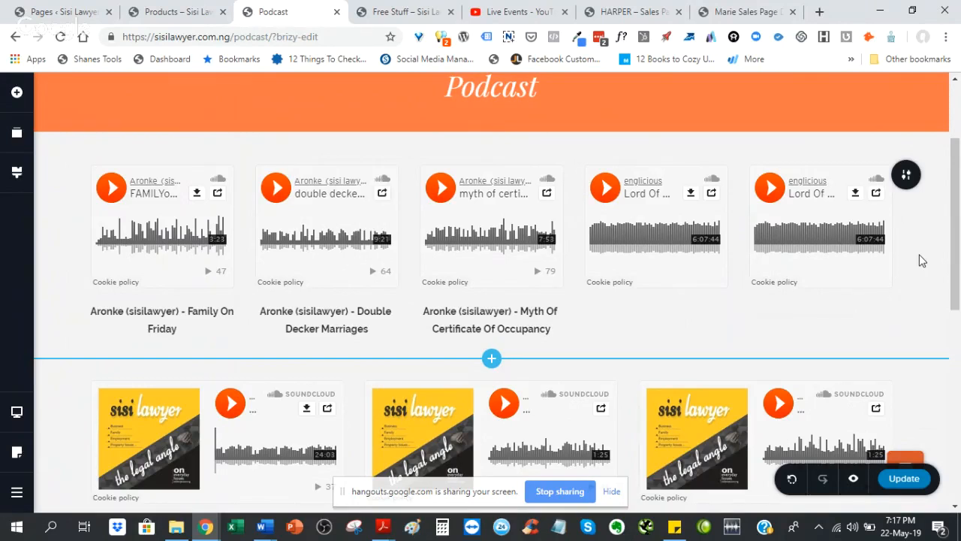
left_click(864, 225)
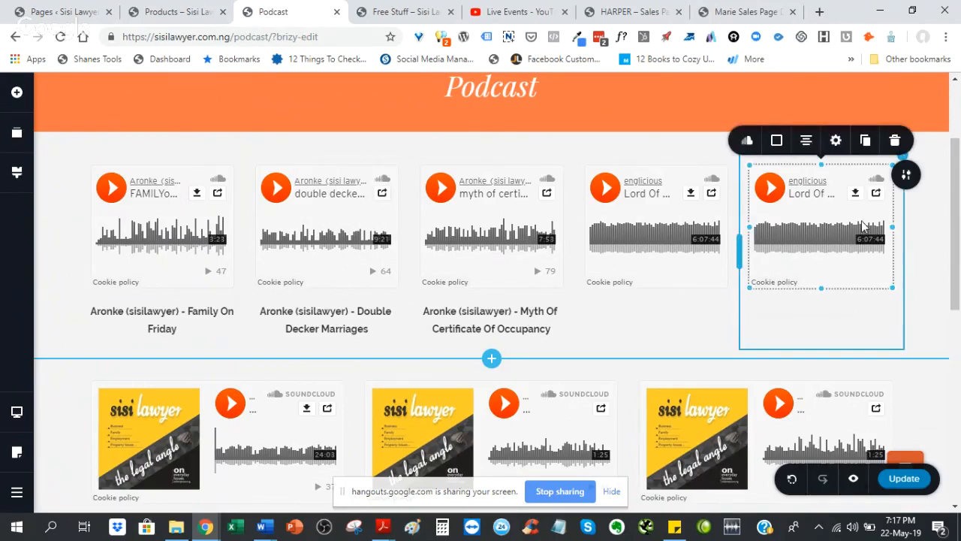
left_click(925, 246)
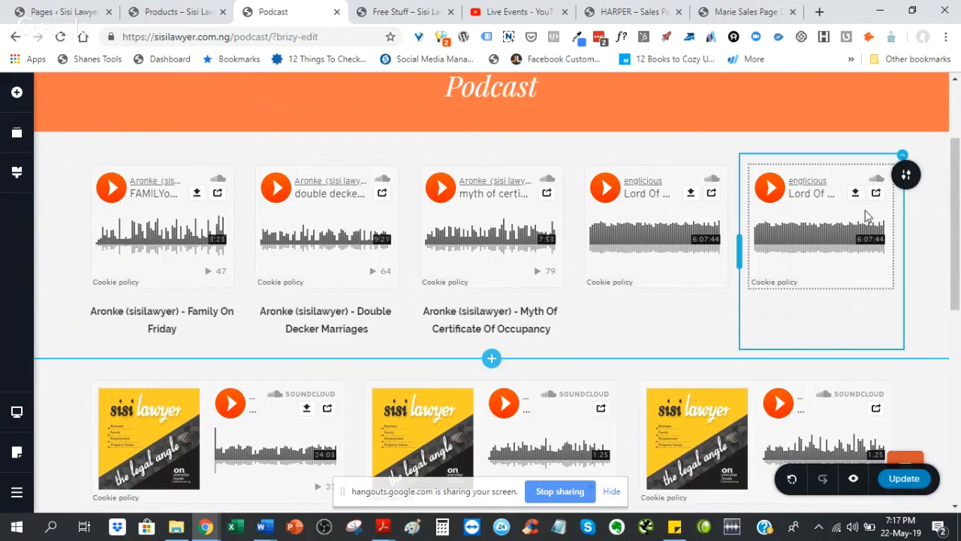
Step: Delete the two added SoundCloud columns from the first podcast row
left_click(897, 167)
left_click(929, 124)
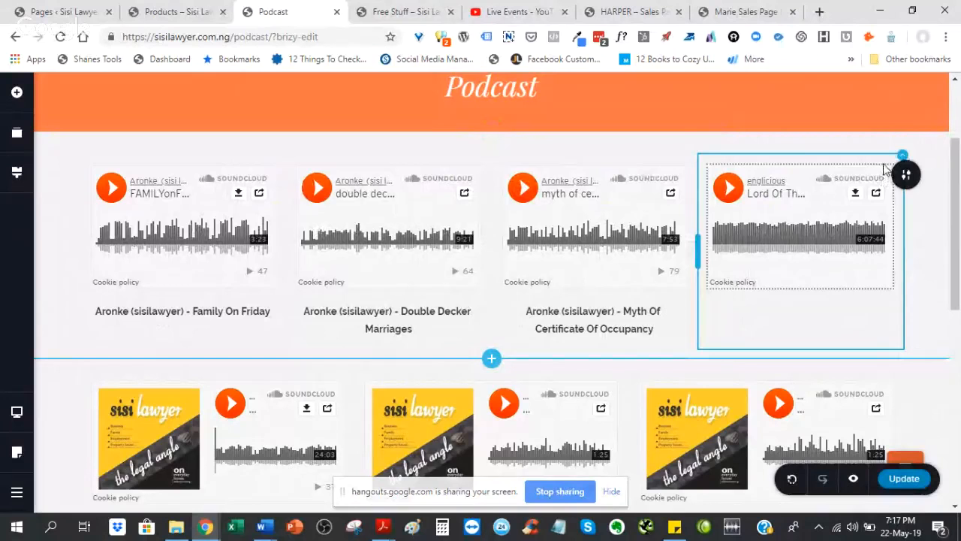
left_click(901, 156)
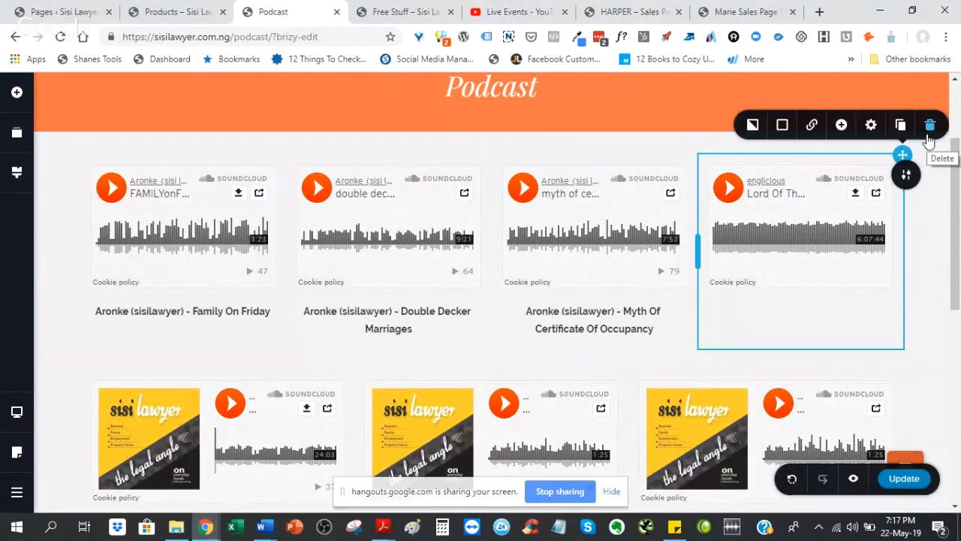
left_click(929, 126)
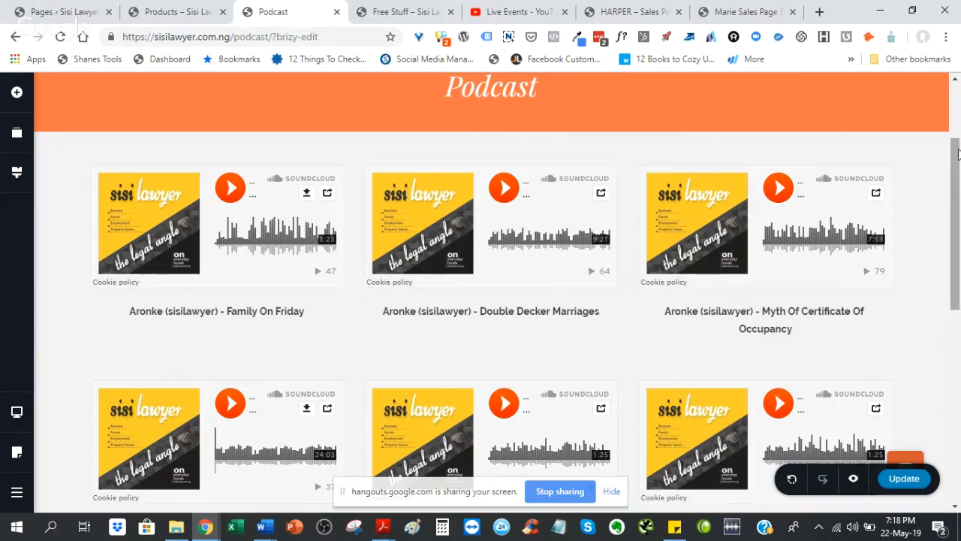
Step: Add a blank block between the last podcast row and the footer
scroll(957, 154, "down", 3)
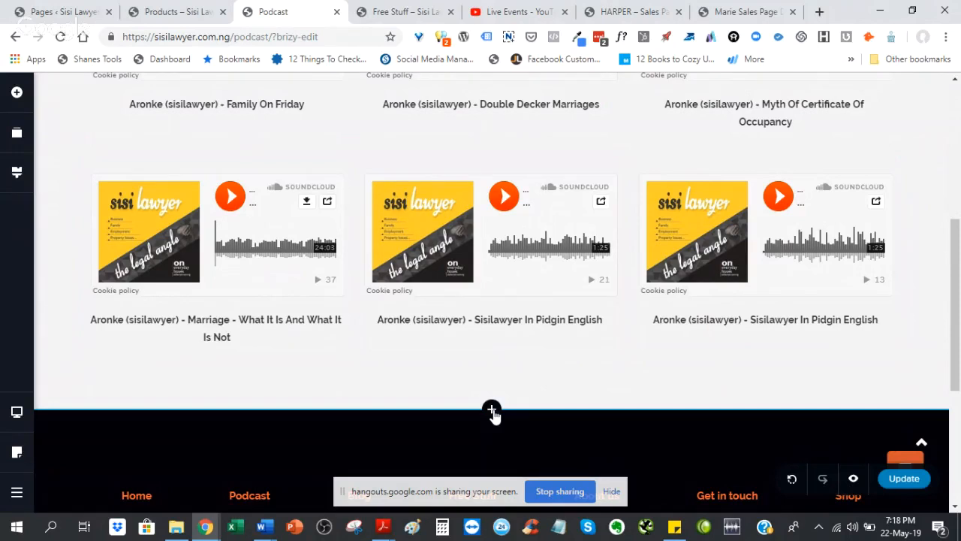
left_click(493, 412)
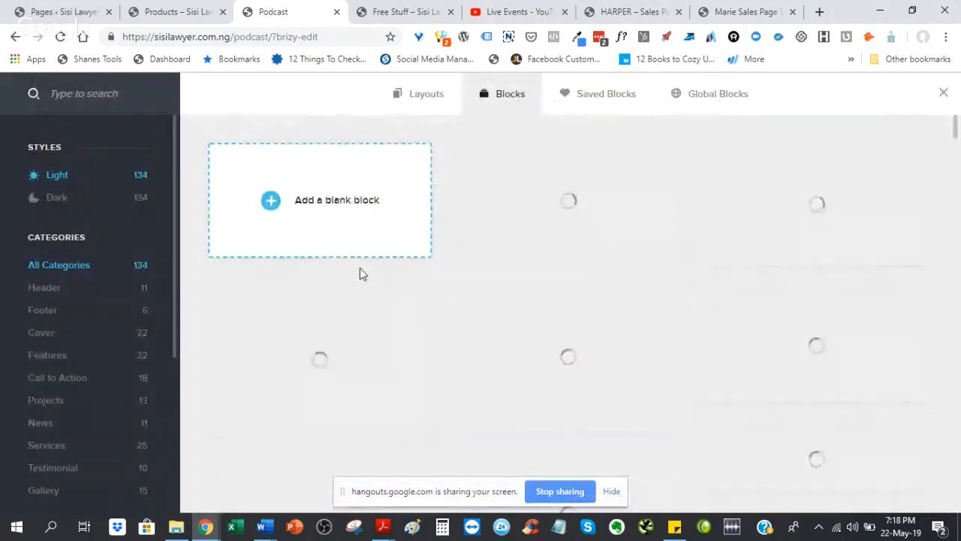
left_click(320, 197)
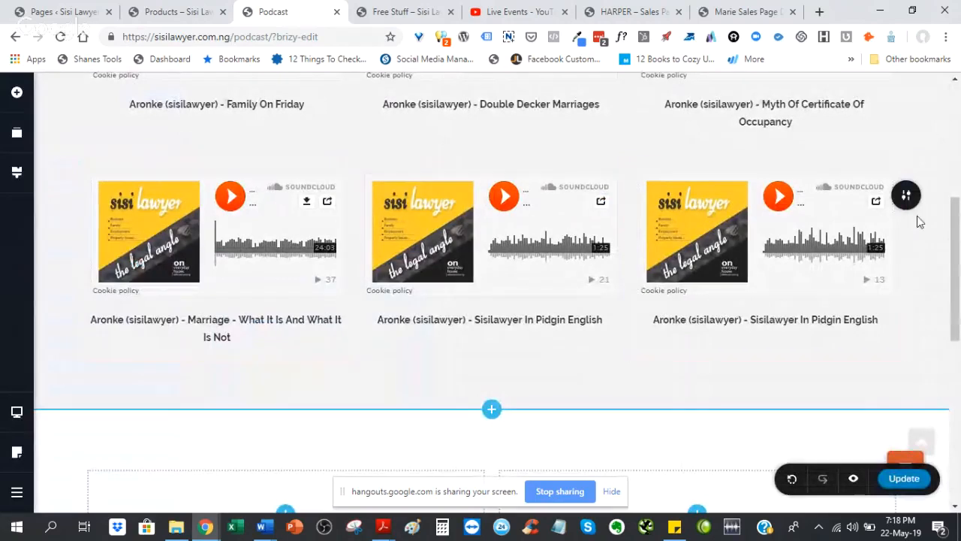
Step: Insert a third column into the new blank block, between its two existing columns
left_click_drag(956, 215, 958, 274)
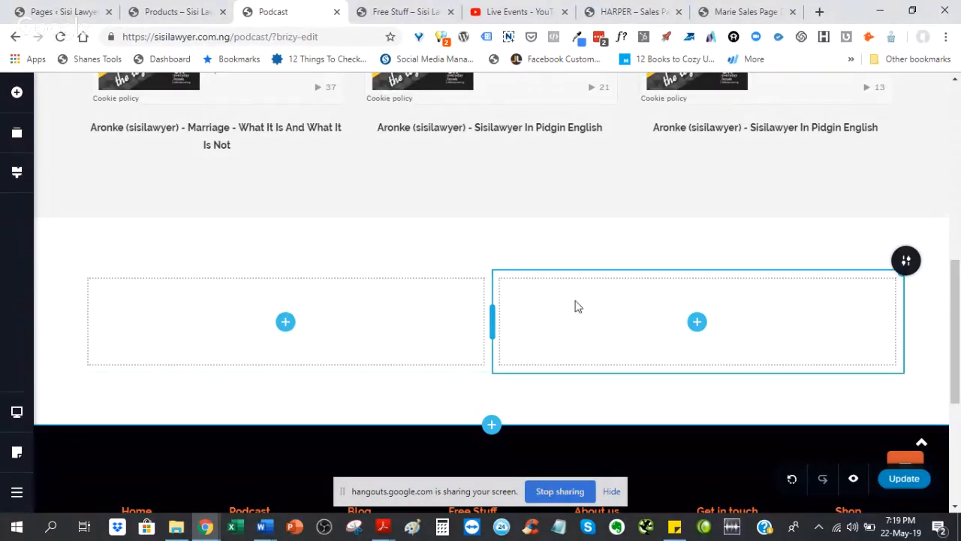
left_click_drag(952, 300, 957, 191)
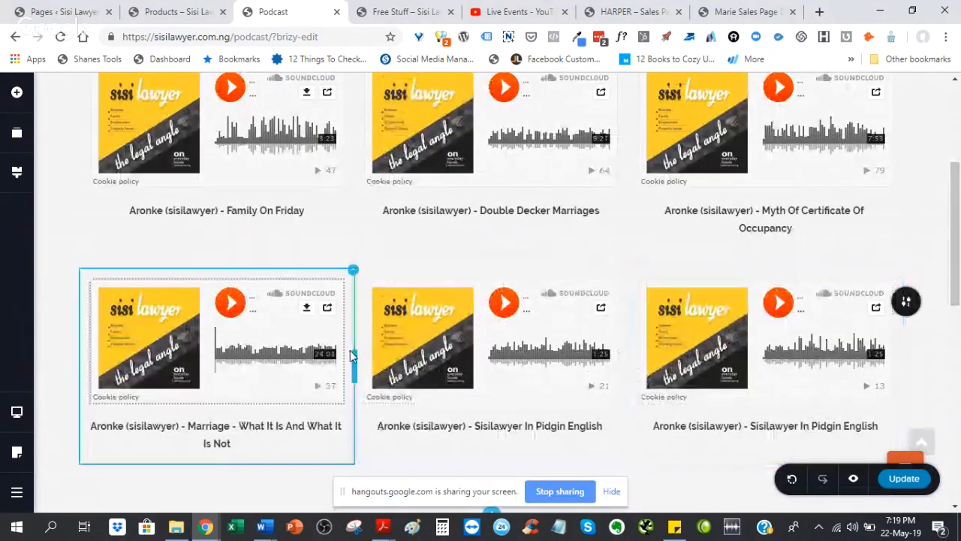
left_click_drag(958, 254, 959, 353)
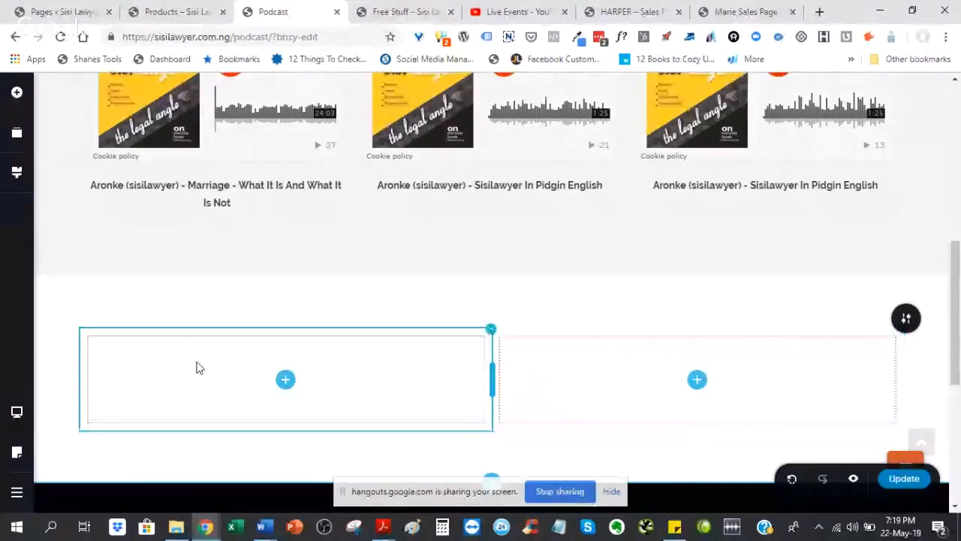
left_click(16, 92)
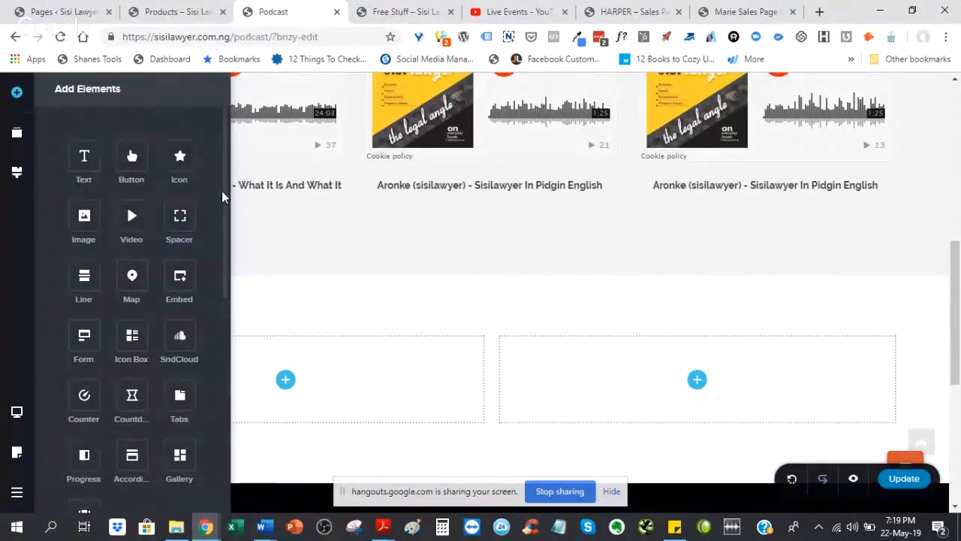
left_click_drag(226, 194, 233, 309)
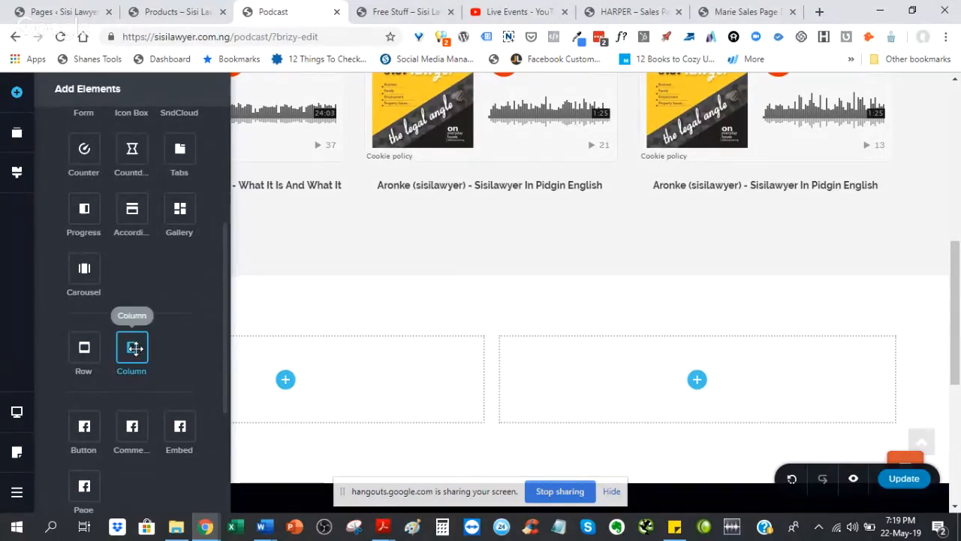
left_click_drag(134, 348, 460, 391)
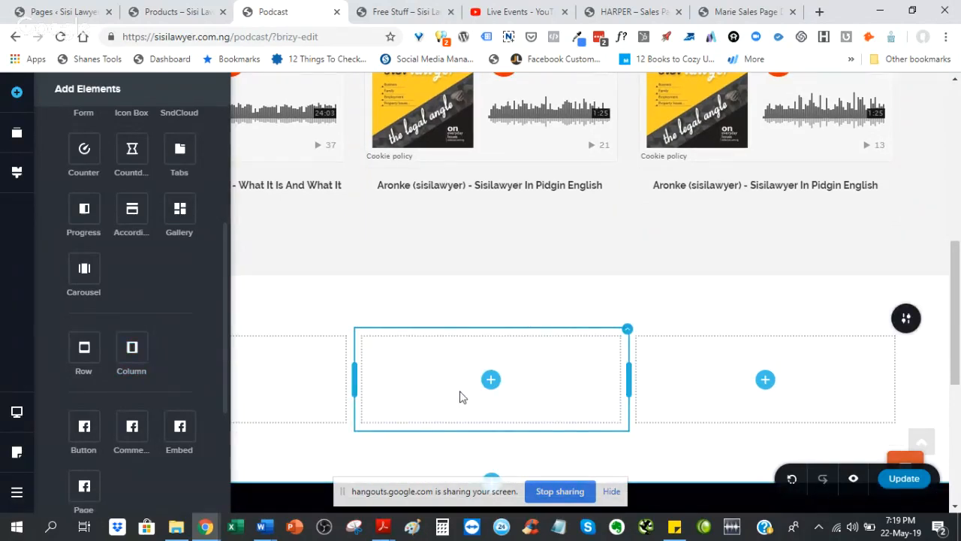
left_click(925, 391)
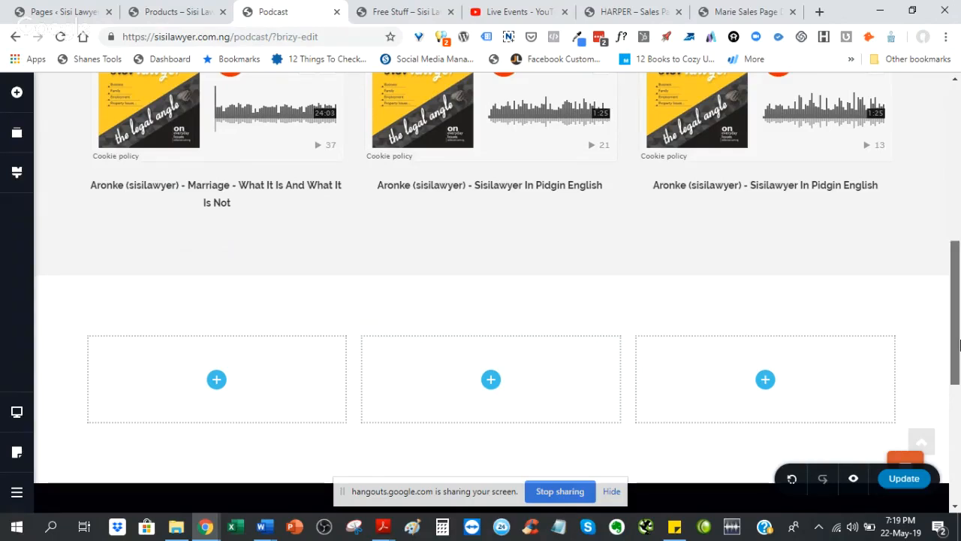
Step: Place a SoundCloud player in the middle column of the new block
left_click_drag(958, 344, 956, 256)
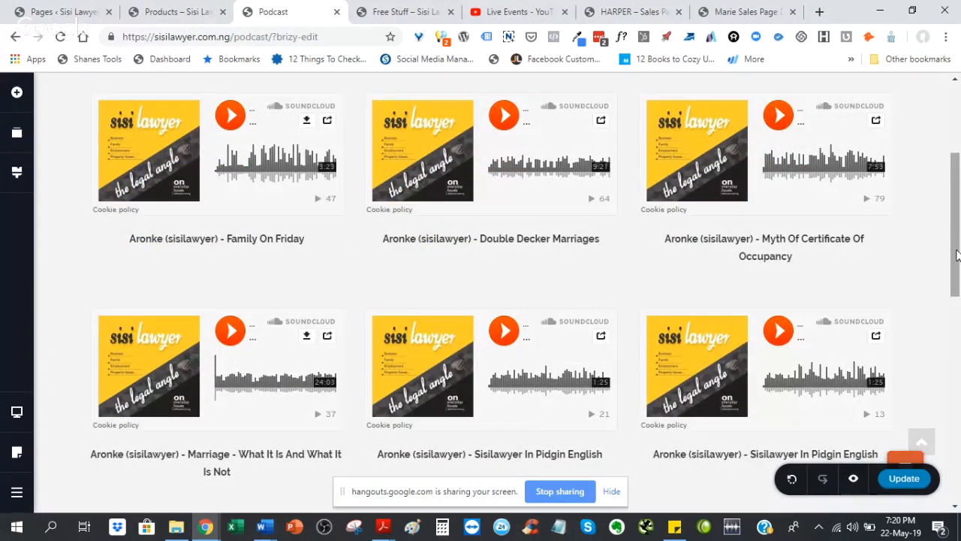
left_click_drag(956, 256, 957, 356)
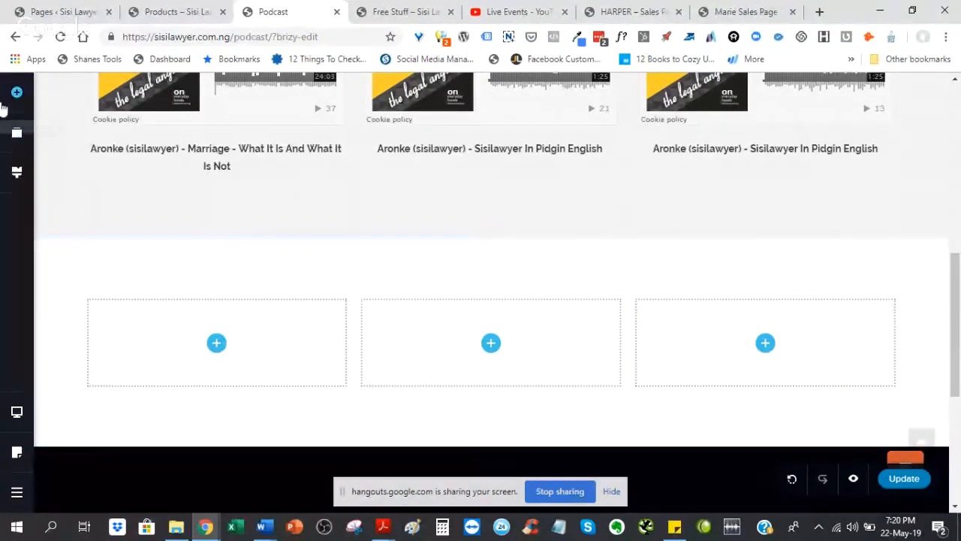
left_click(14, 93)
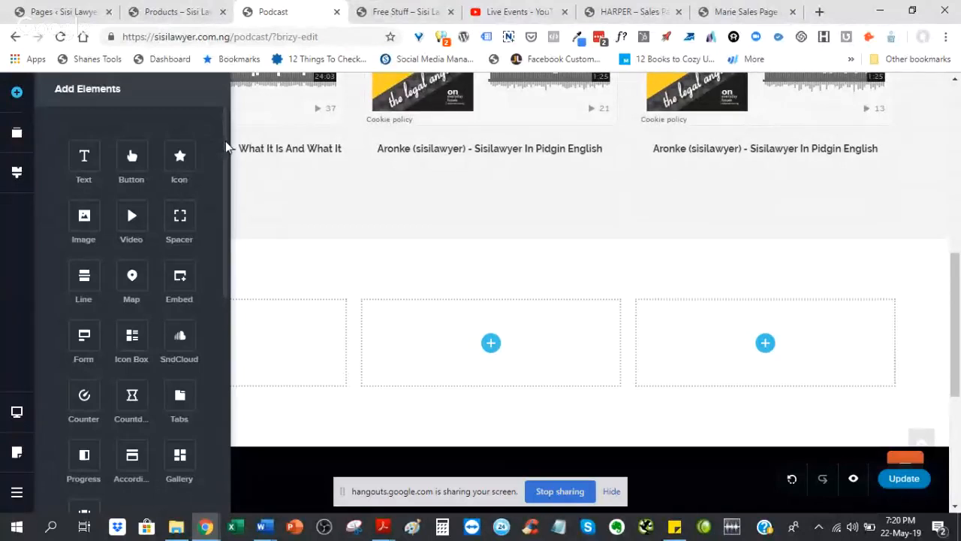
left_click_drag(225, 141, 232, 211)
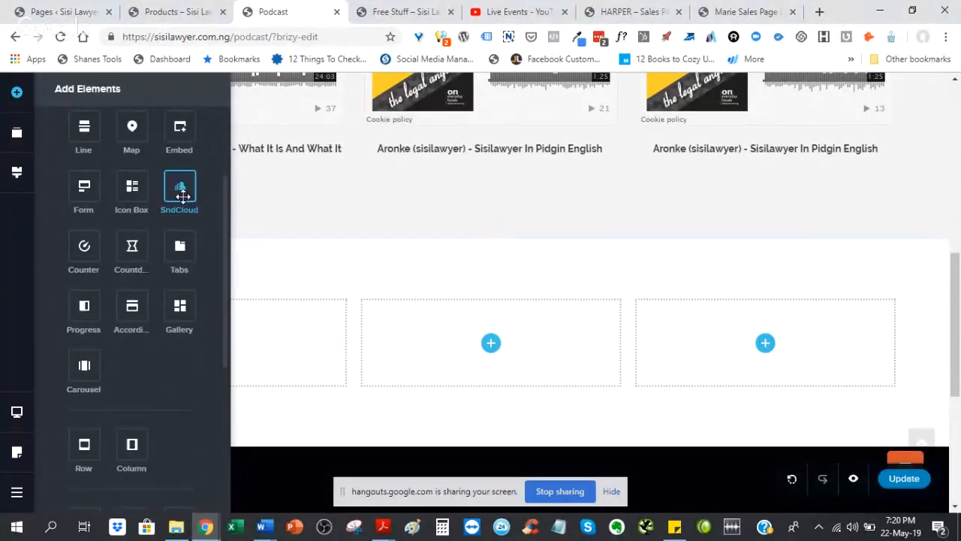
left_click_drag(182, 195, 491, 354)
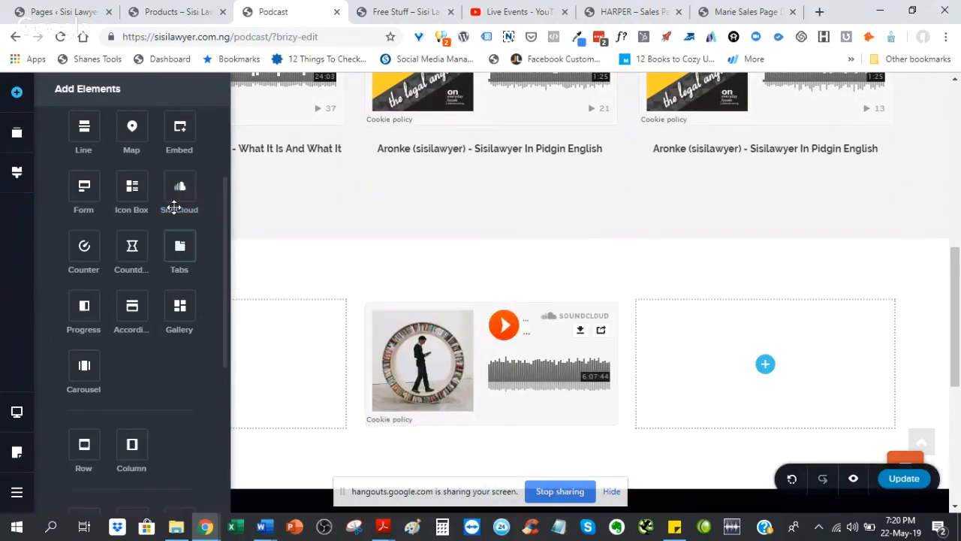
Step: Place SoundCloud players in the right and left columns of the new block
left_click_drag(181, 190, 768, 385)
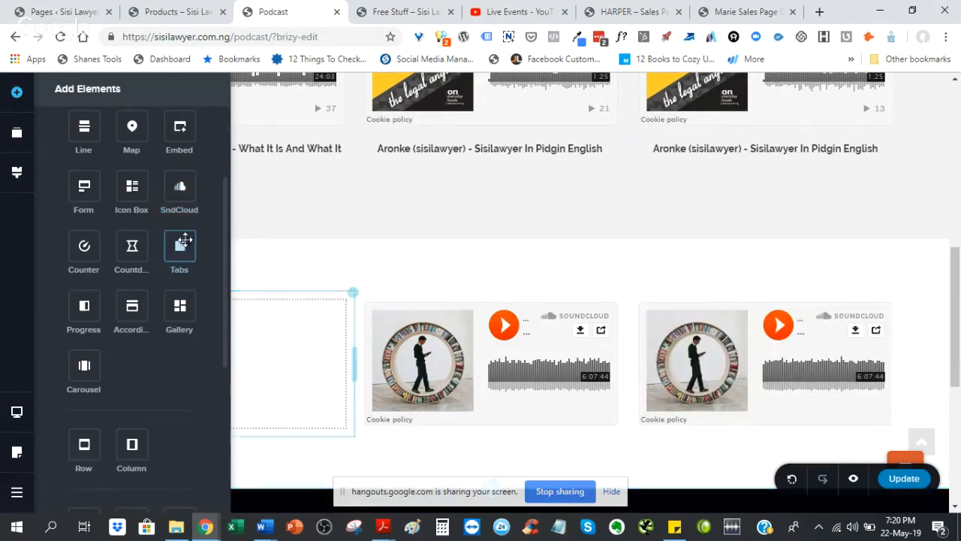
left_click_drag(185, 197, 255, 369)
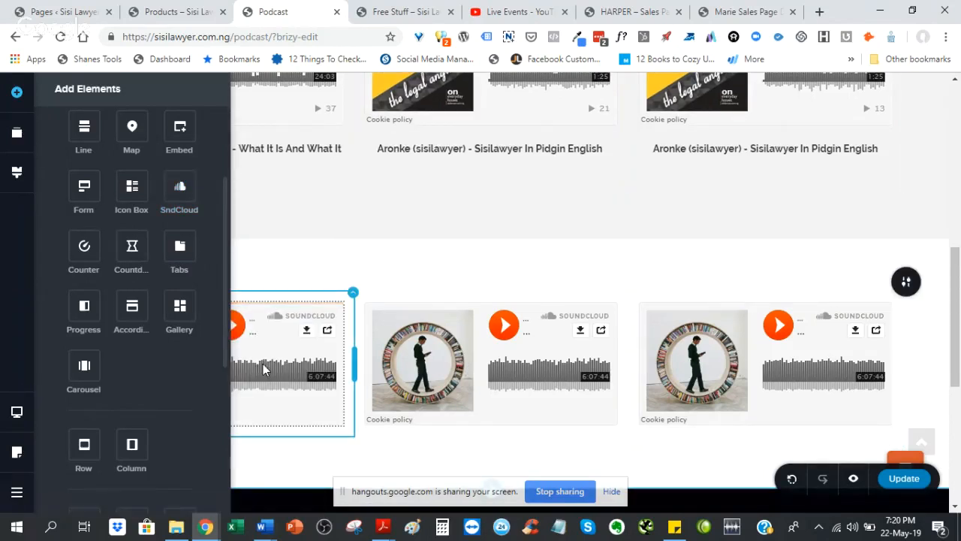
left_click(283, 364)
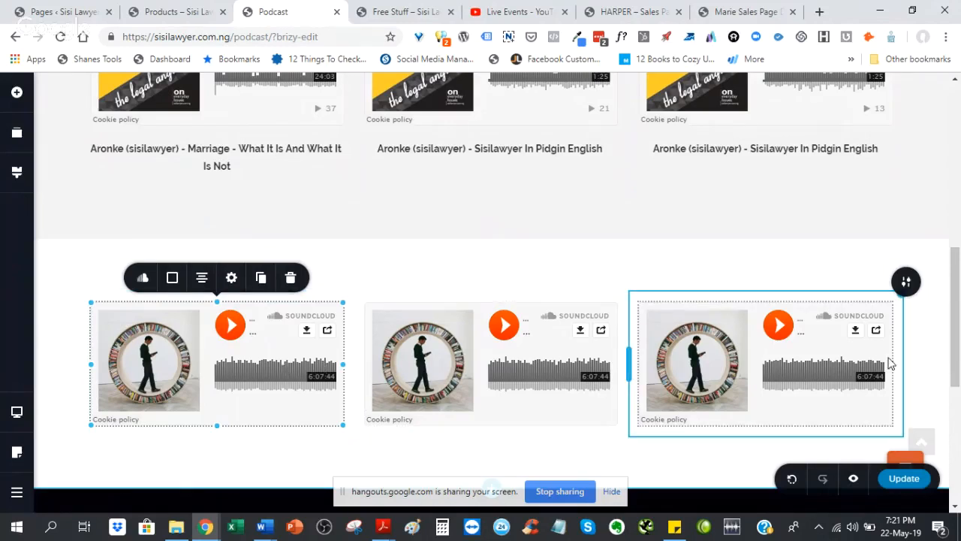
Step: Add another blank block between the new SoundCloud row and the footer
left_click_drag(954, 335, 953, 350)
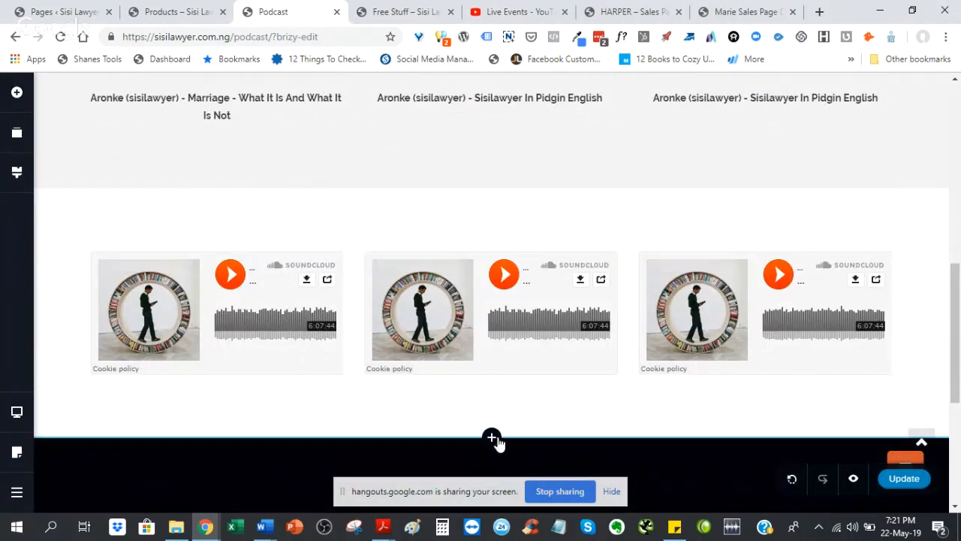
left_click(492, 438)
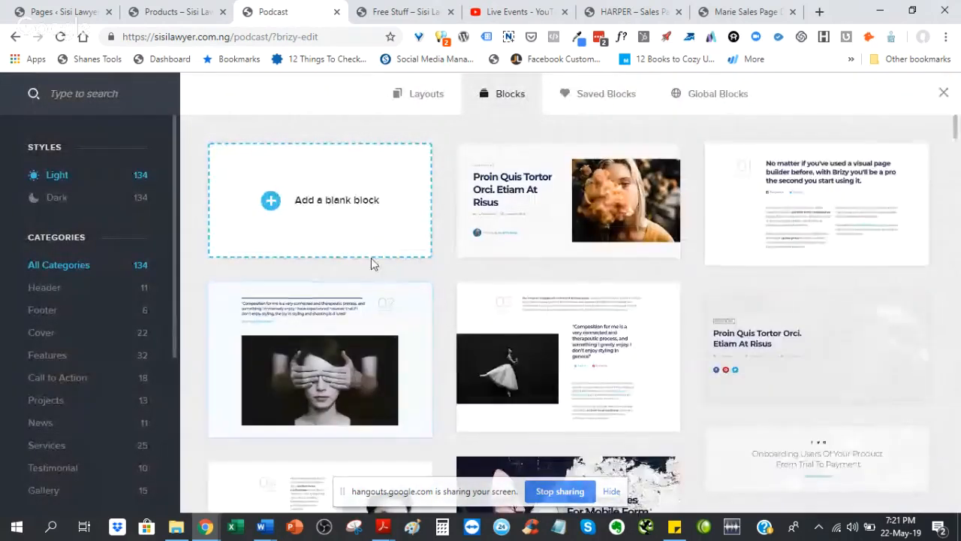
left_click(357, 220)
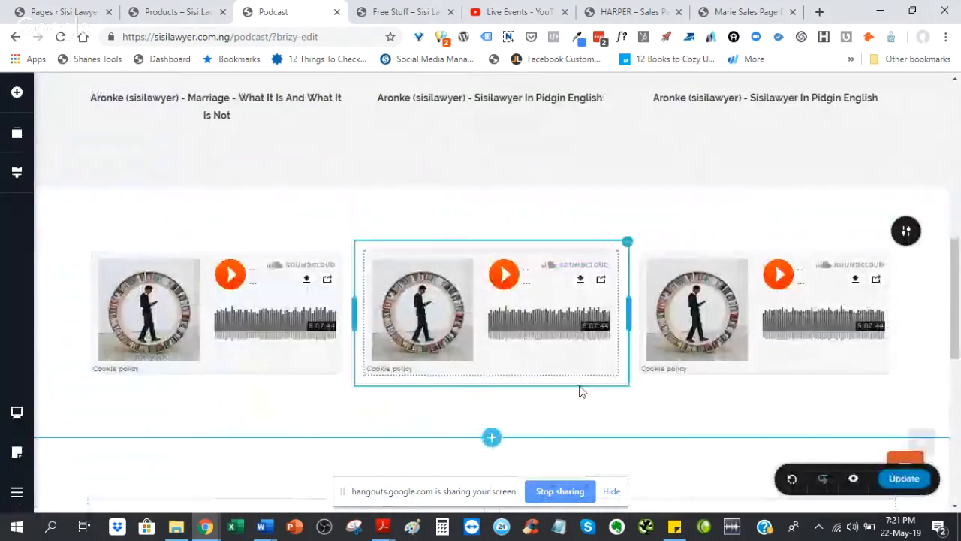
left_click_drag(953, 255, 953, 315)
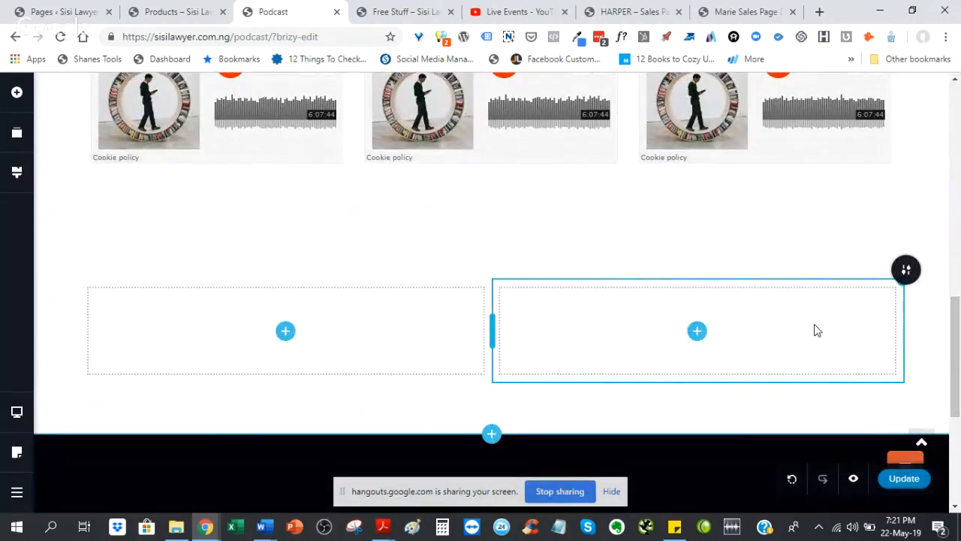
Step: Fill the second blank block with three side-by-side SoundCloud players, inserting the third between the first two
left_click(12, 92)
left_click_drag(188, 350, 290, 362)
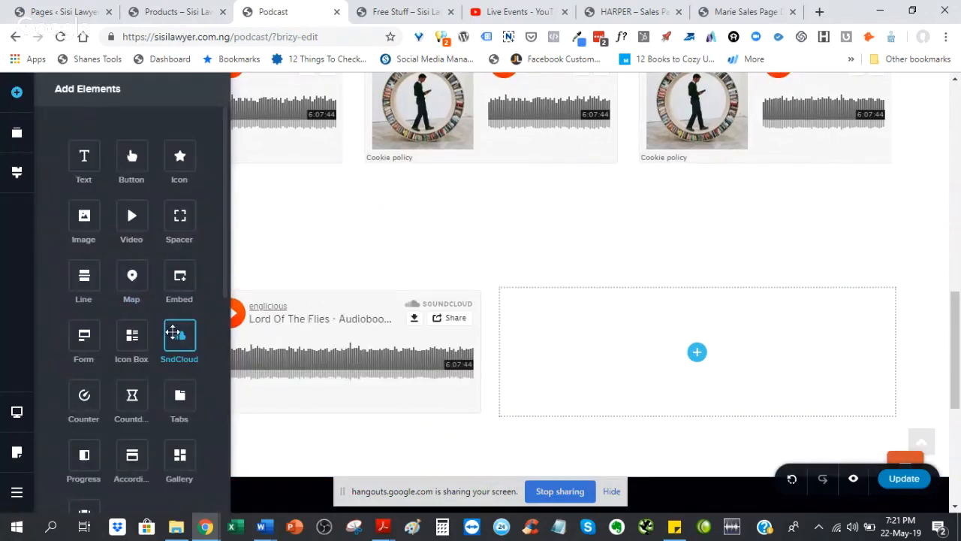
left_click_drag(179, 335, 564, 335)
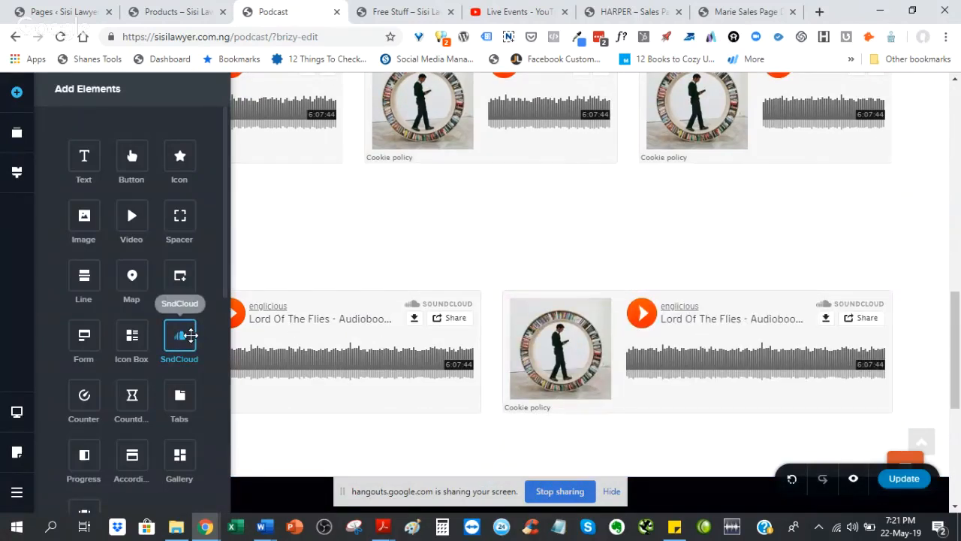
left_click_drag(178, 332, 465, 356)
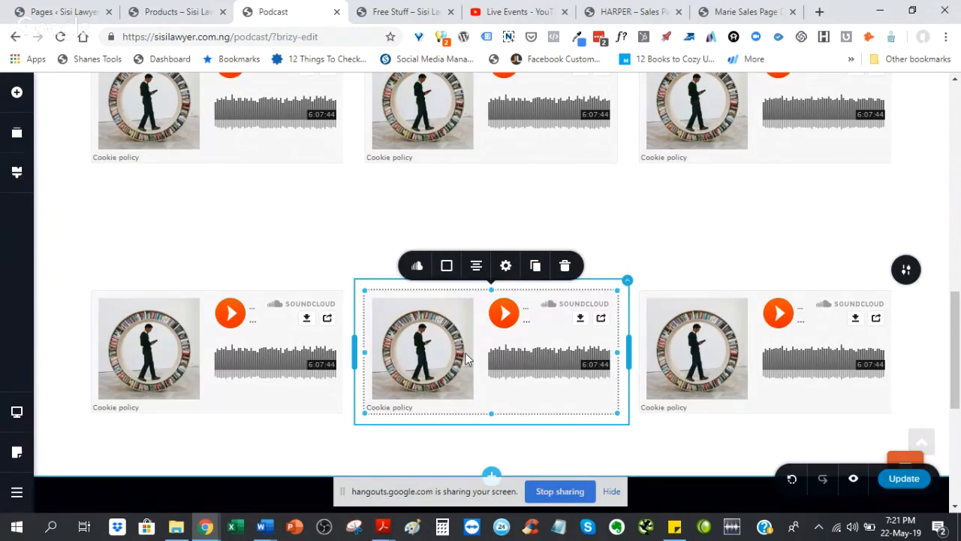
Step: Delete the SoundCloud players and extra columns from the second added block, including the emptied block itself
left_click(564, 267)
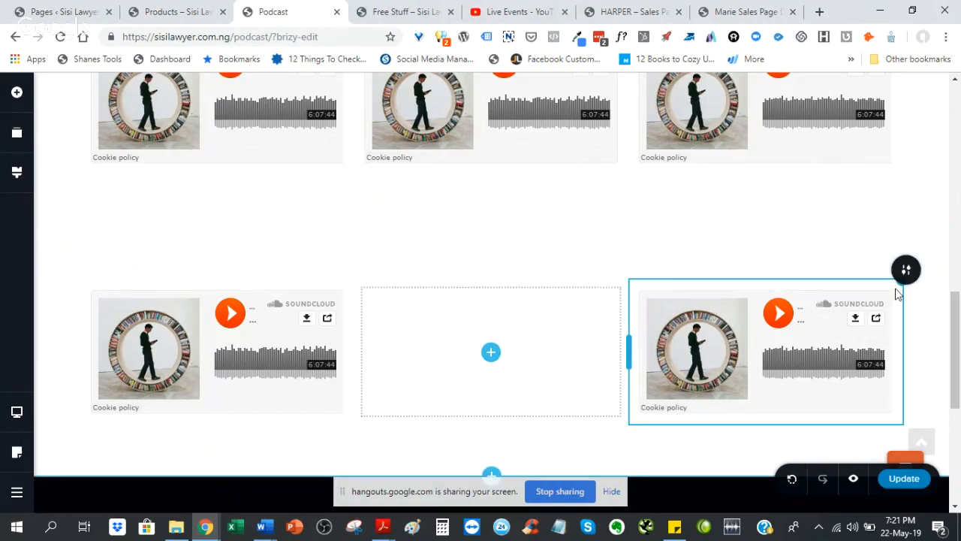
mouse_move(903, 267)
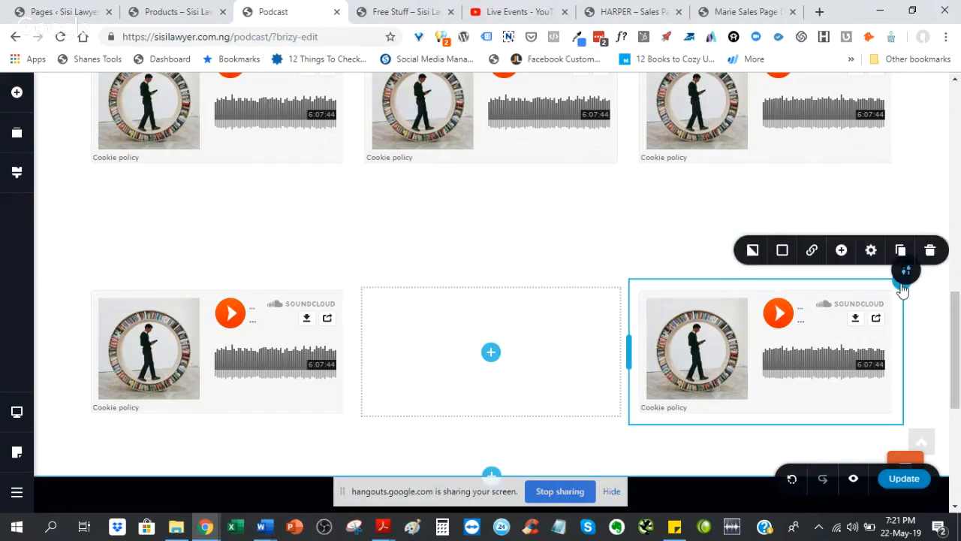
left_click(929, 252)
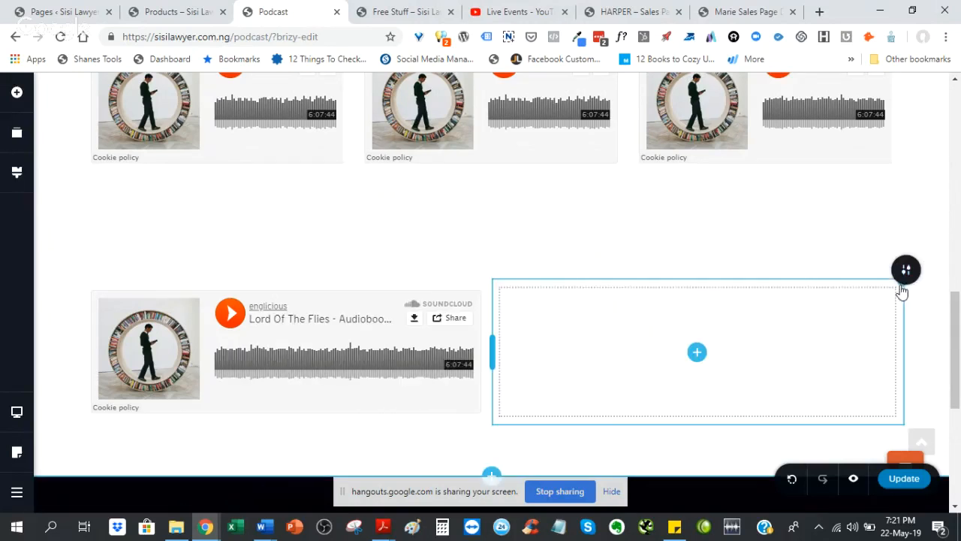
mouse_move(903, 268)
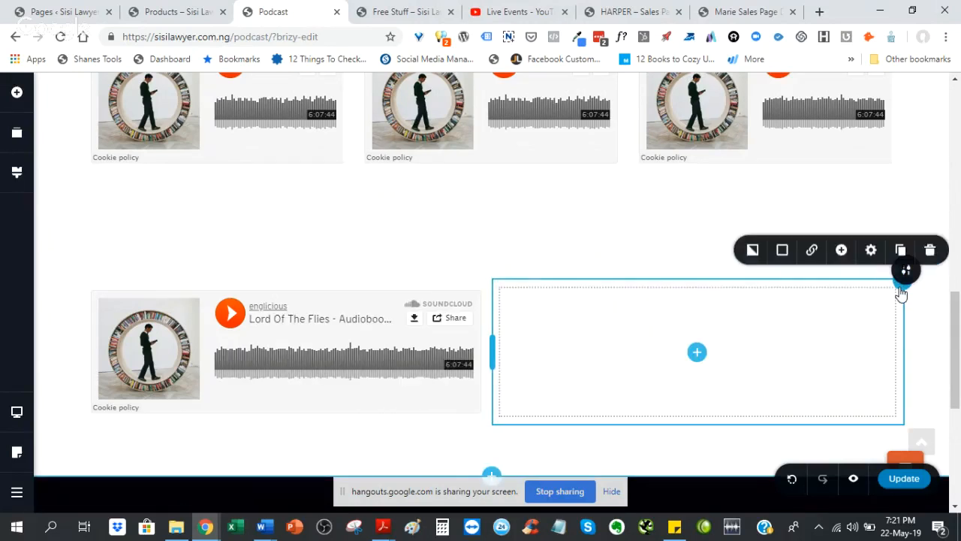
left_click(929, 253)
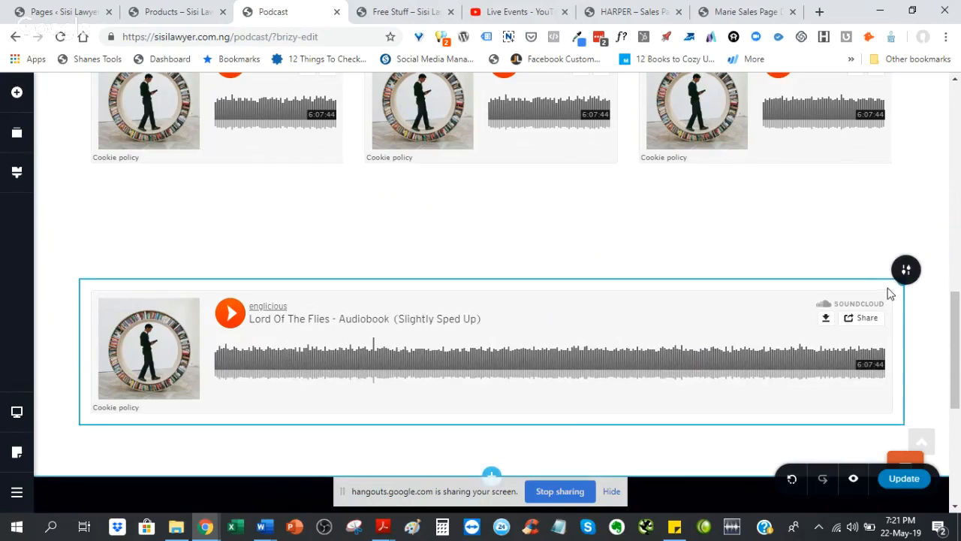
mouse_move(903, 268)
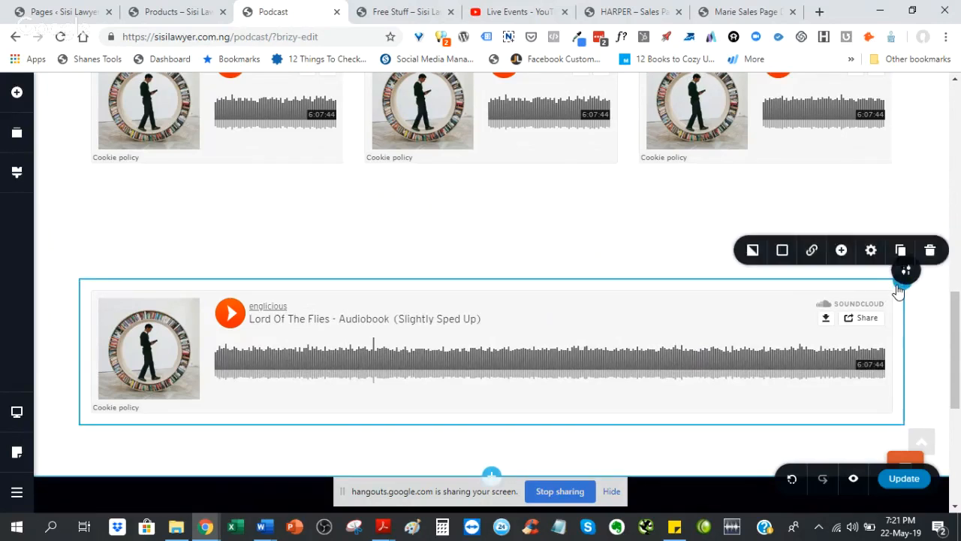
left_click(930, 253)
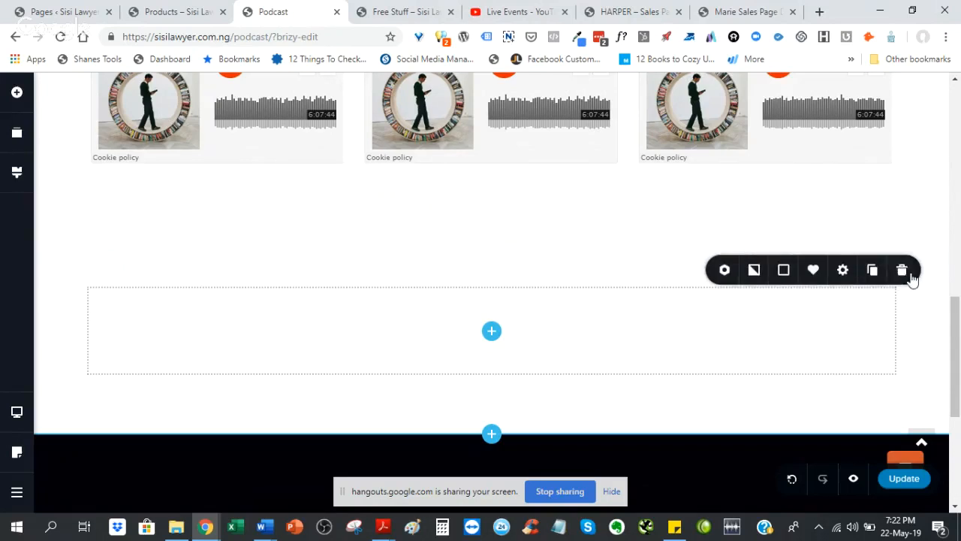
left_click(903, 272)
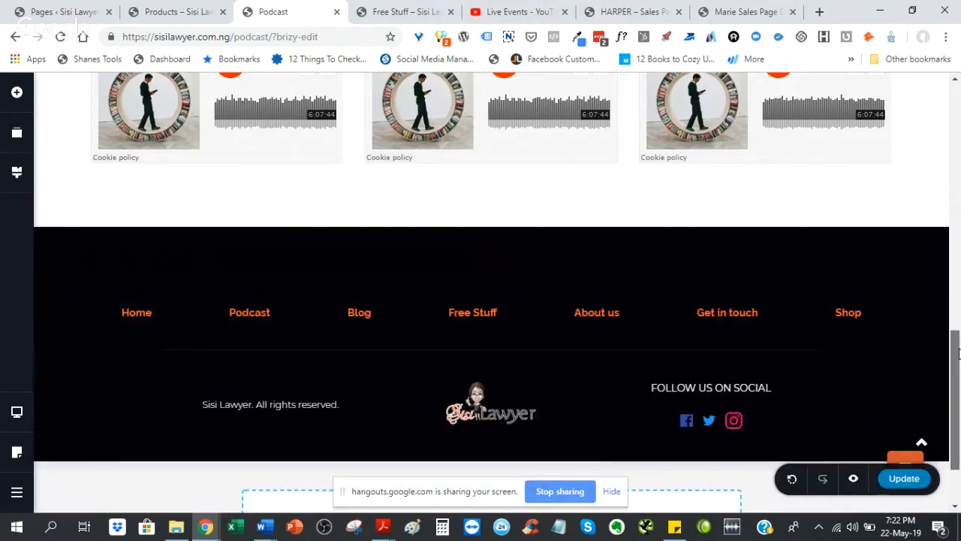
Step: Replace the left player's SoundCloud link in the new row with the copied "myth-of-certificate-of" episode link
left_click_drag(958, 353, 952, 282)
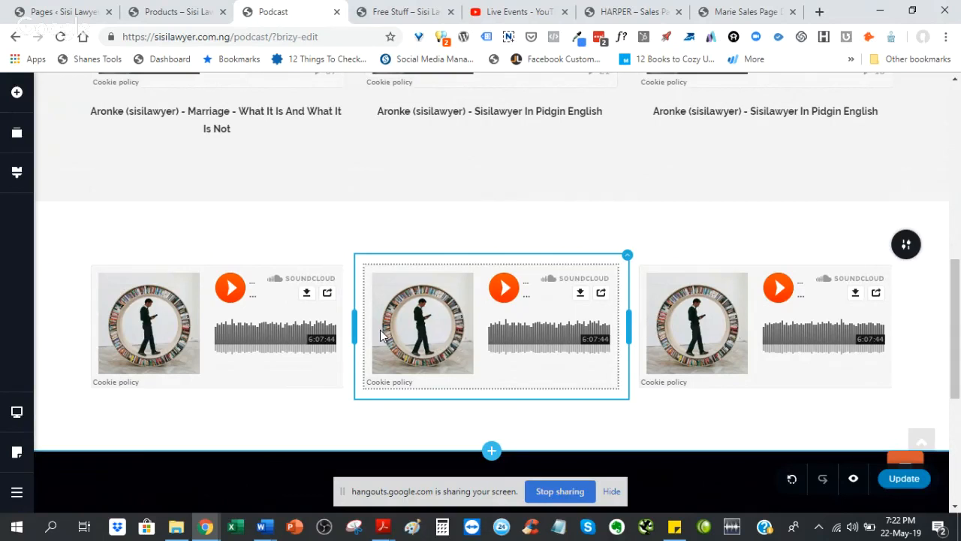
left_click(203, 341)
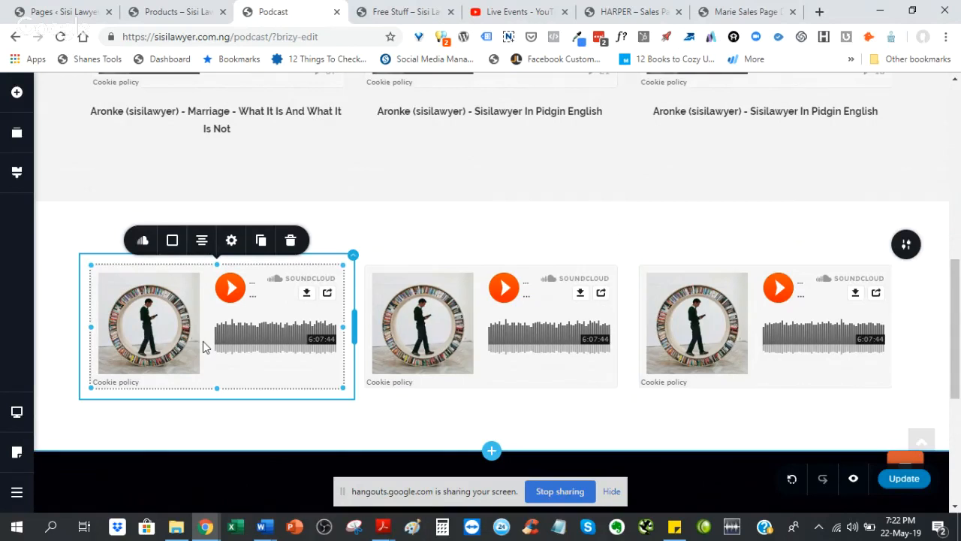
left_click(142, 241)
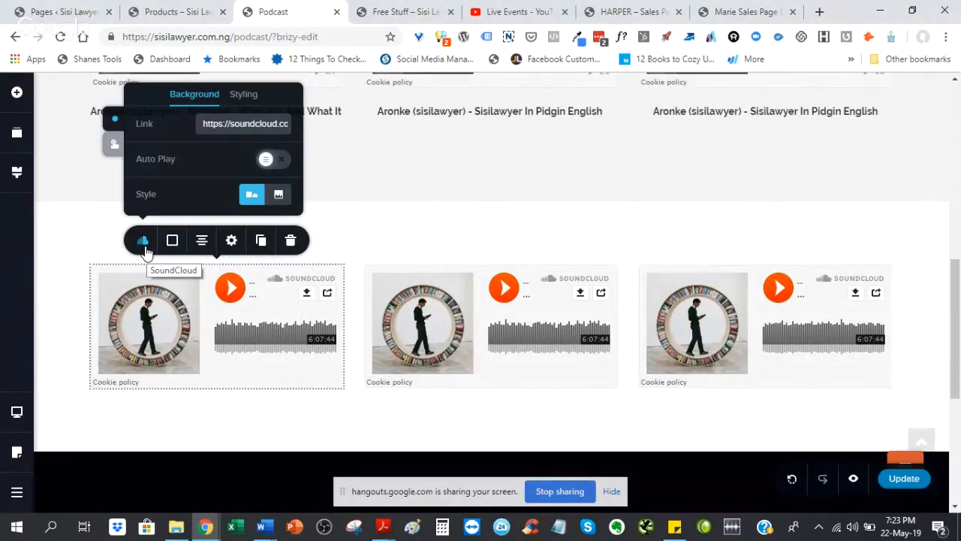
left_click(216, 127)
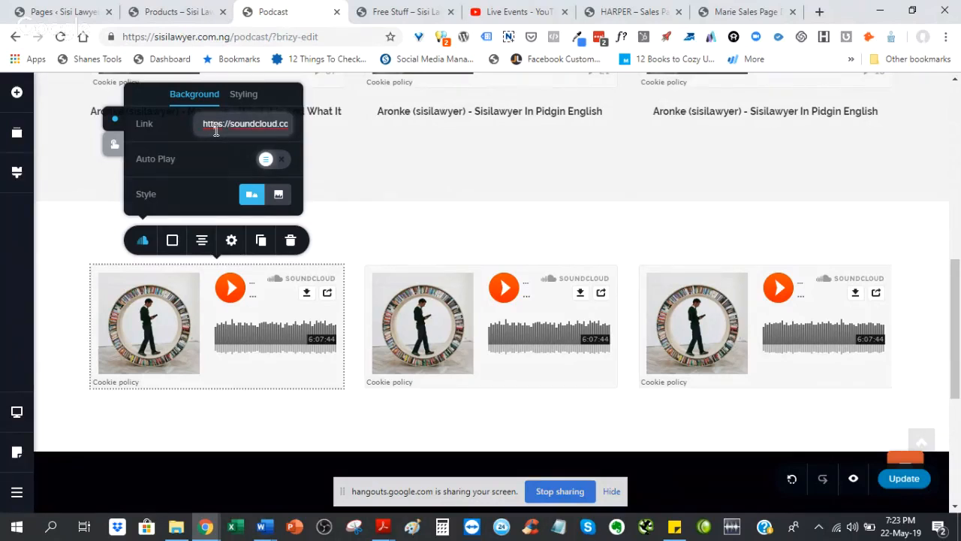
key("ctrl+a")
key("BackSpace")
key("ctrl+v")
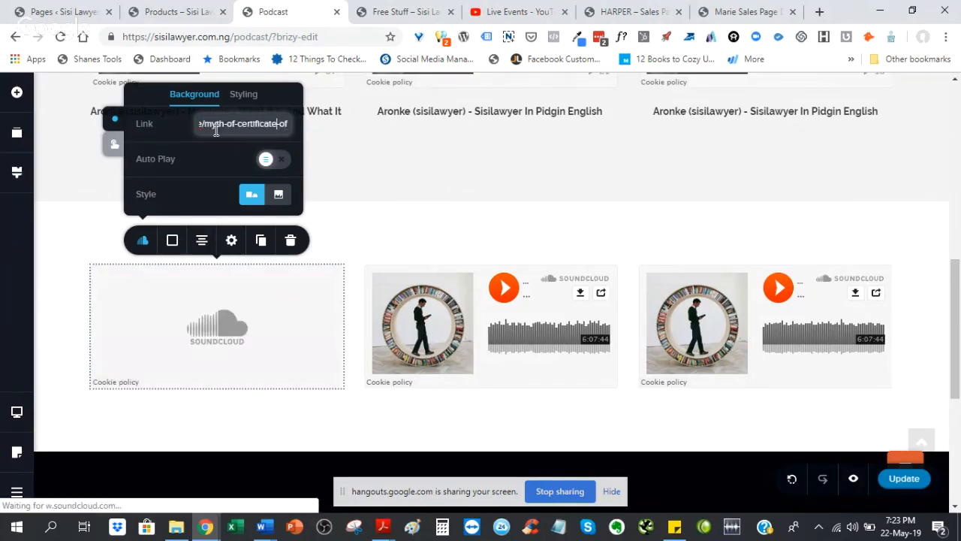
Step: Review the left player's pasted episode link from its end back to its beginning
key("Left")
key("Left")
key("Left")
key("Left")
key("Left")
key("Left")
key("Left")
key("Left")
key("Left")
key("Left")
key("Left")
key("Left")
key("Left")
key("Left")
key("Left")
key("Left")
key("Left")
key("Left")
key("Left")
key("Left")
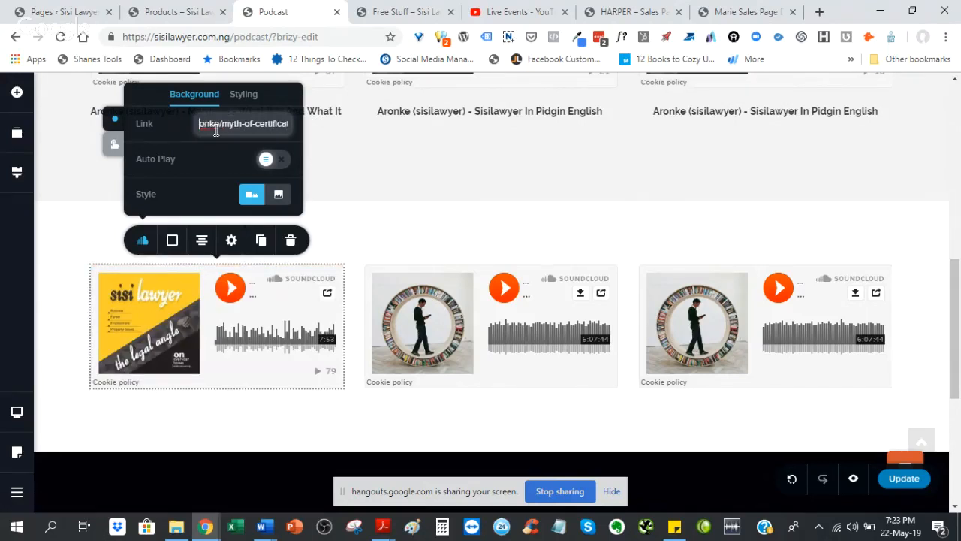
key("Left")
key("Left")
key("Left")
key("Left")
key("Left")
key("Left")
key("Left")
key("Left")
key("Left")
key("Left")
key("Left")
key("Left")
key("Left")
key("Left")
key("Left")
key("Left")
key("Left")
key("Left")
key("Left")
key("Left")
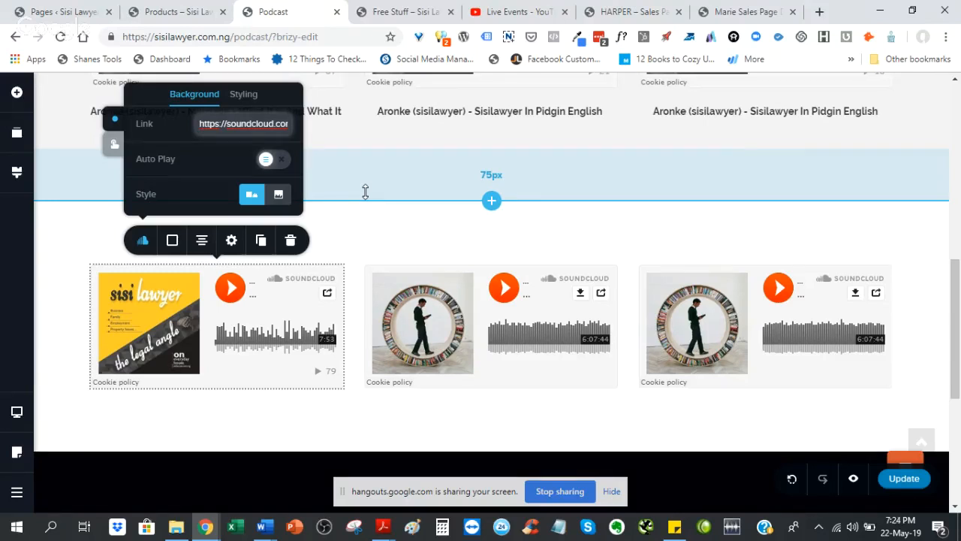
Step: Replace the middle player's SoundCloud link with the copied "myth-of-certificate-of" episode link
left_click(462, 319)
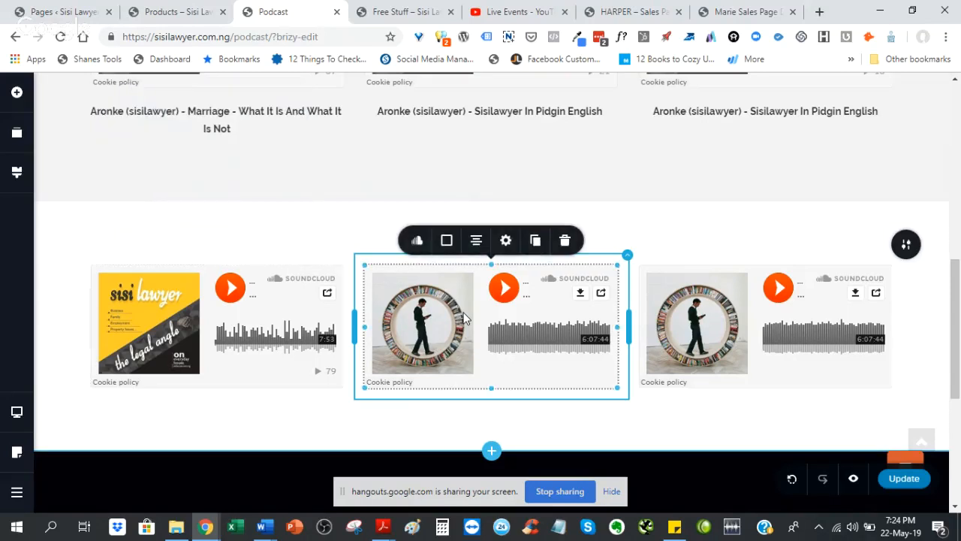
left_click(419, 241)
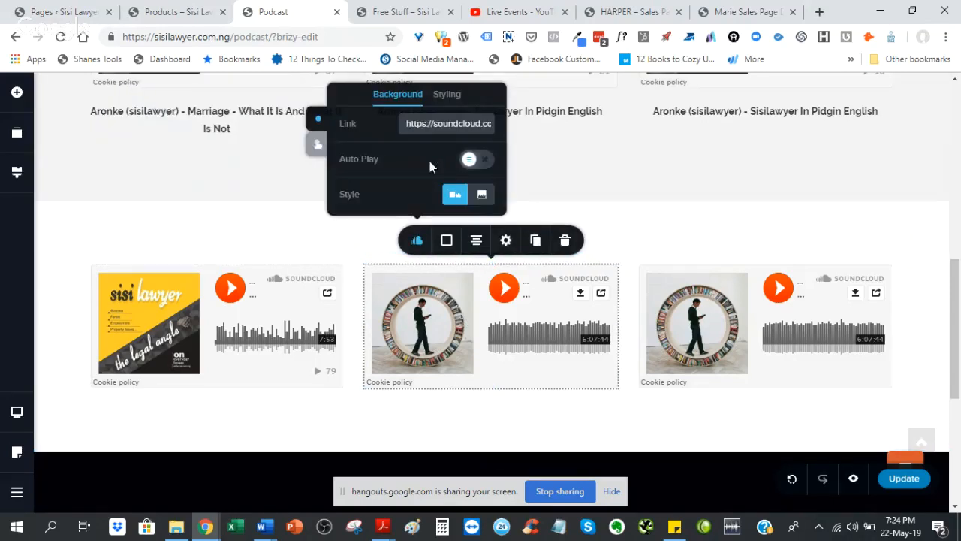
left_click(442, 125)
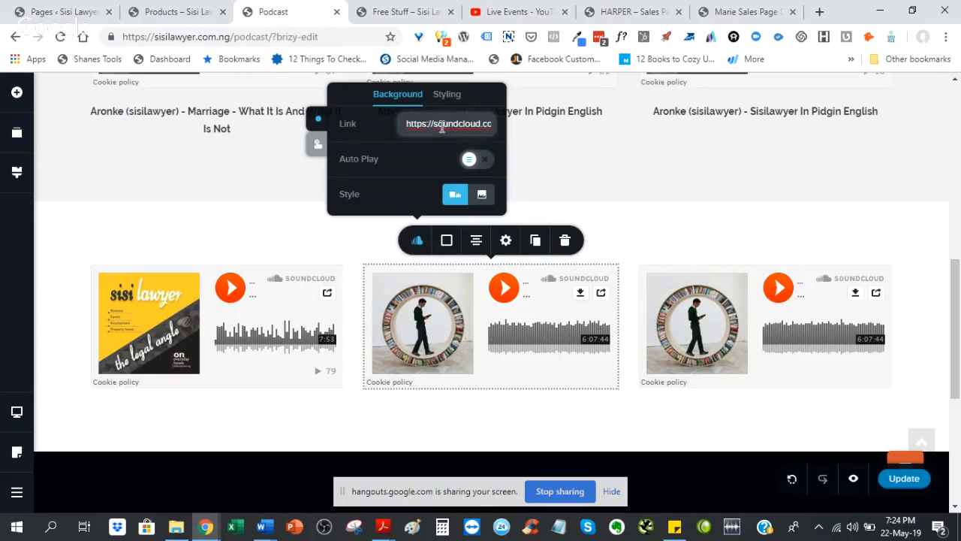
key("ctrl+a")
key("BackSpace")
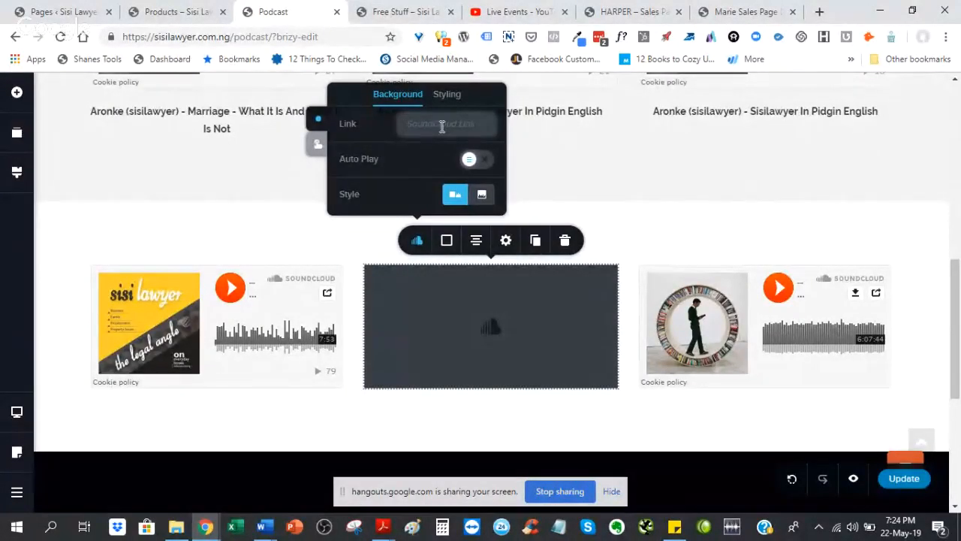
key("ctrl+v")
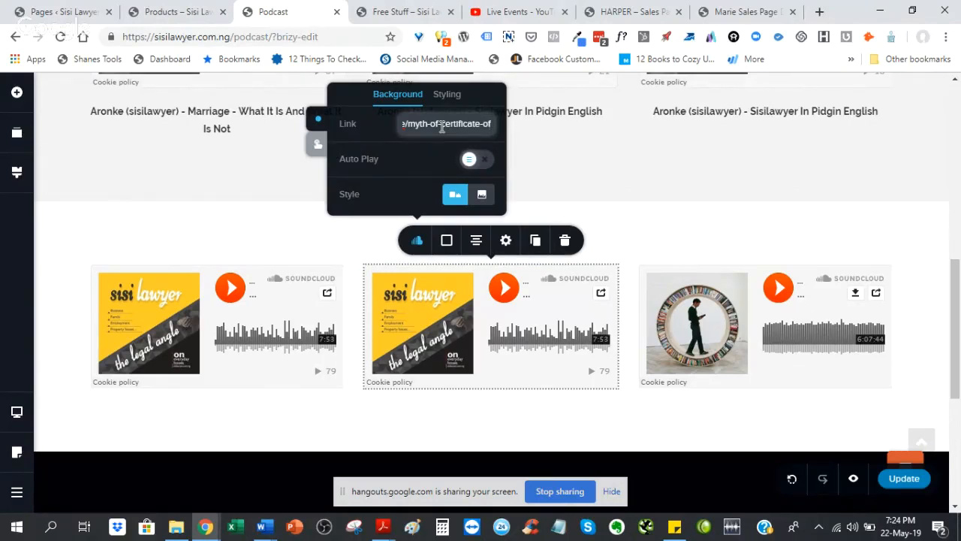
Step: Replace the right player's SoundCloud link with the copied "myth-of-certificate-of" episode link
left_click(702, 294)
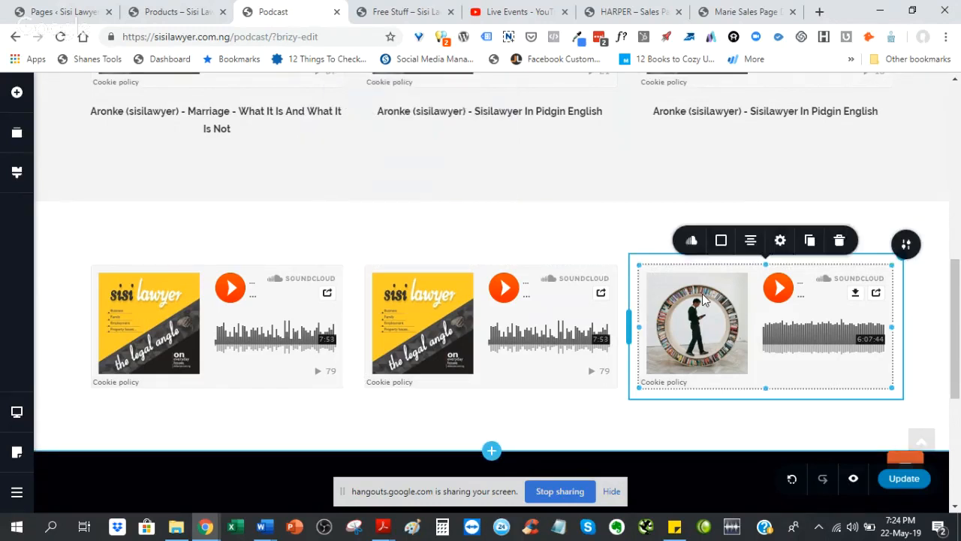
left_click(692, 242)
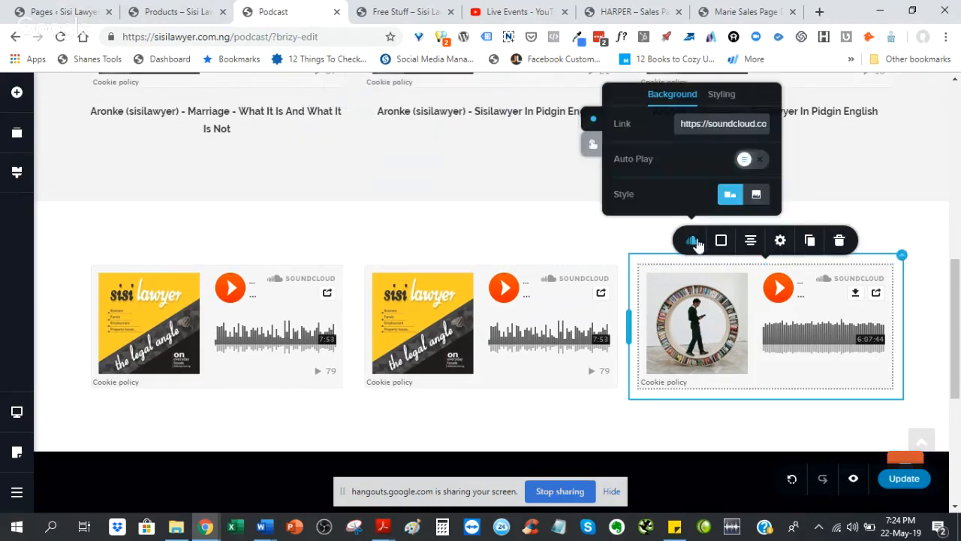
left_click(709, 128)
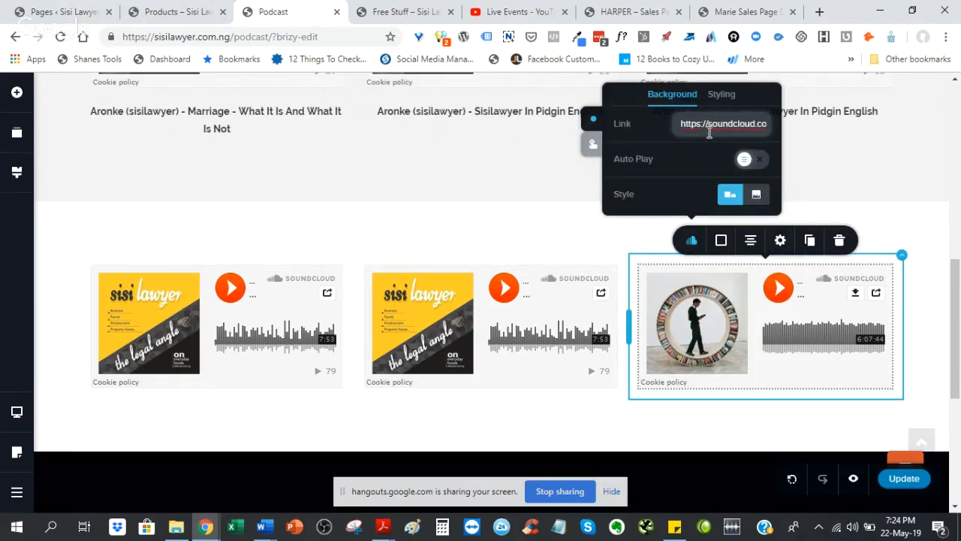
key("ctrl+a")
key("BackSpace")
key("ctrl+v")
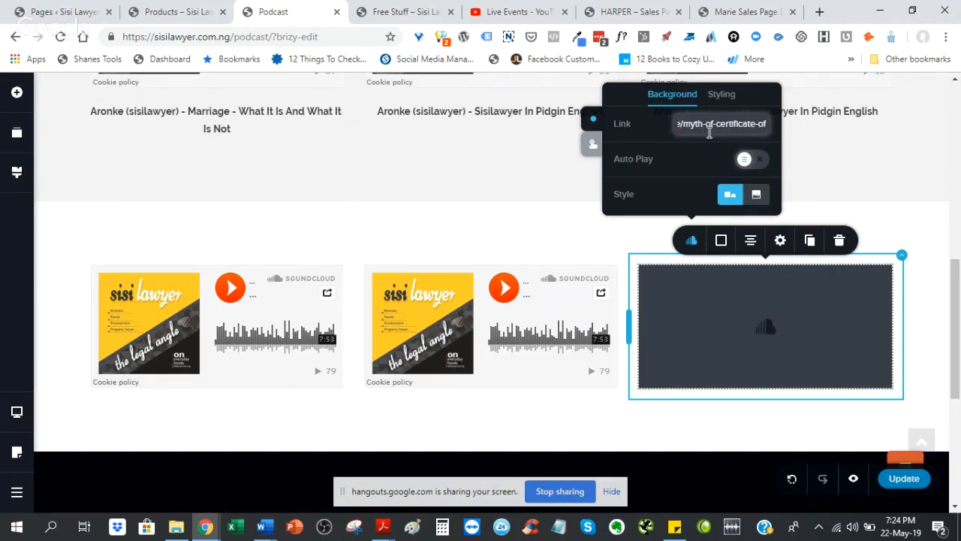
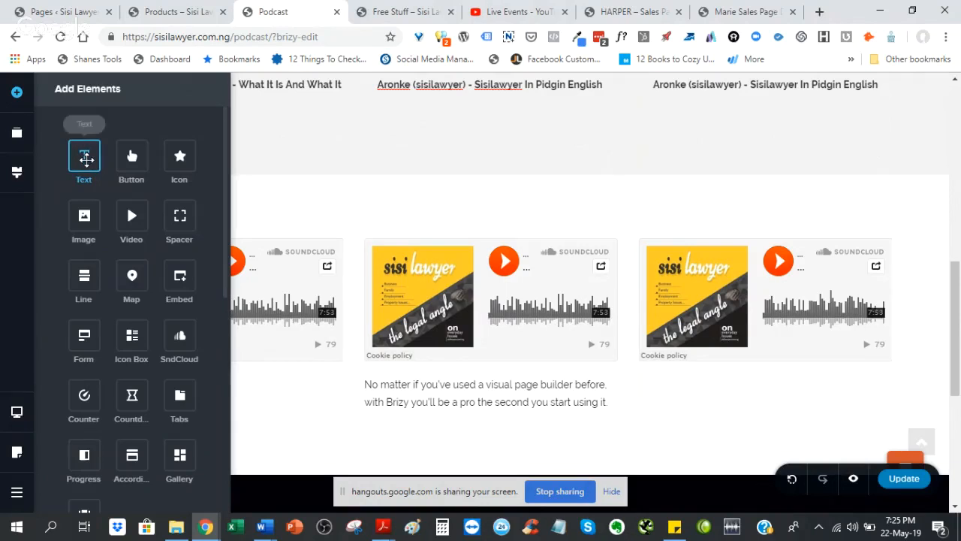
Step: Add a text element beneath the right player and another beneath the left player in the new row
left_click_drag(86, 158, 713, 377)
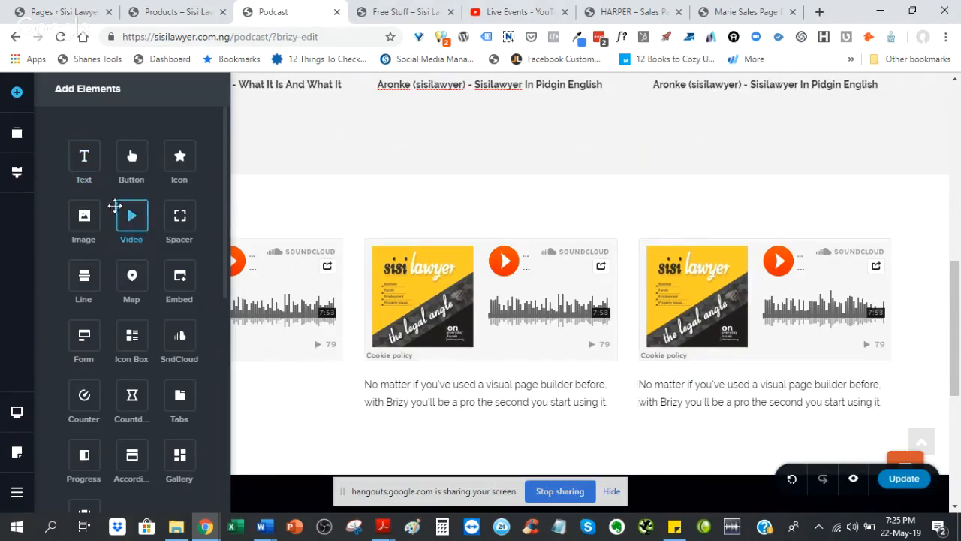
left_click_drag(91, 167, 280, 375)
left_click(314, 403)
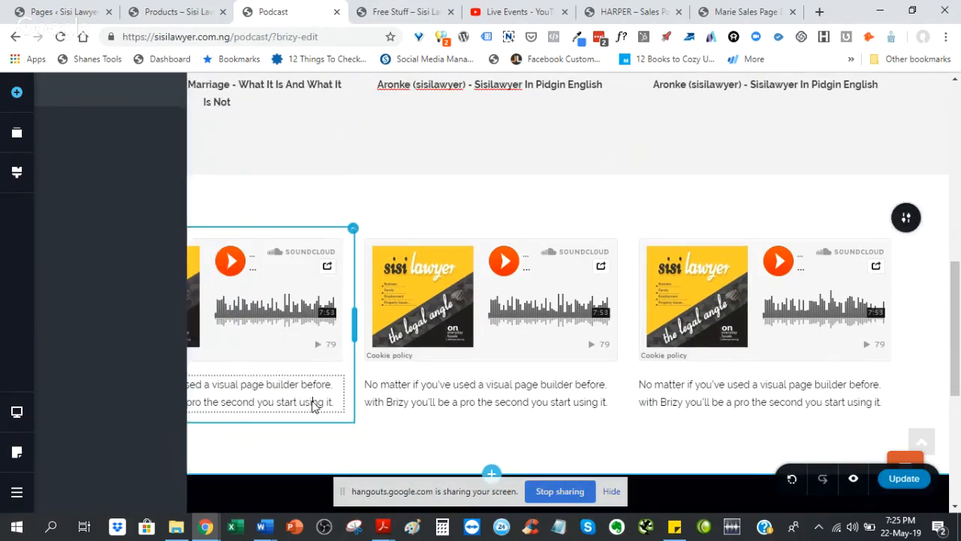
Step: Replace the left placeholder text with a caption of the host's name followed by "(sisilawyer) - Bridge the gap"
triple_click(314, 401)
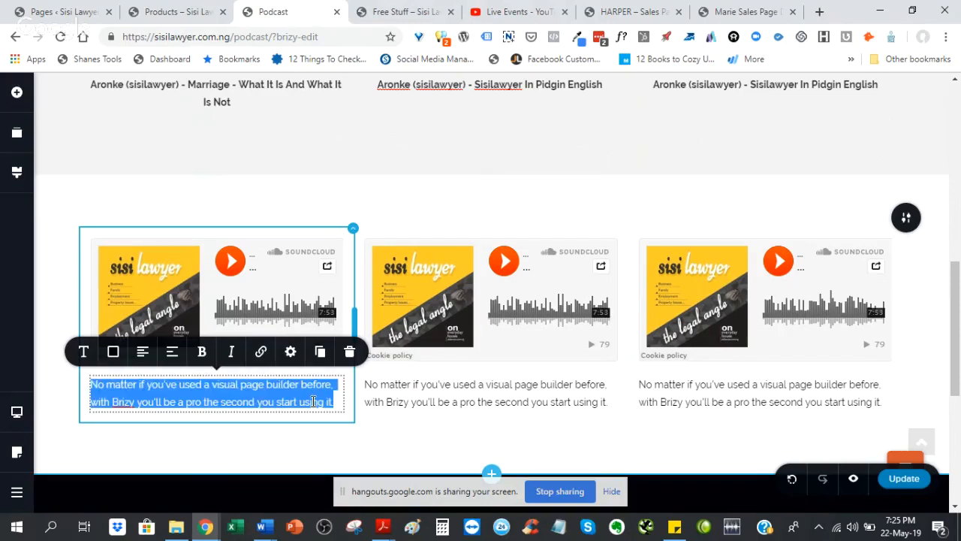
key("BackSpace")
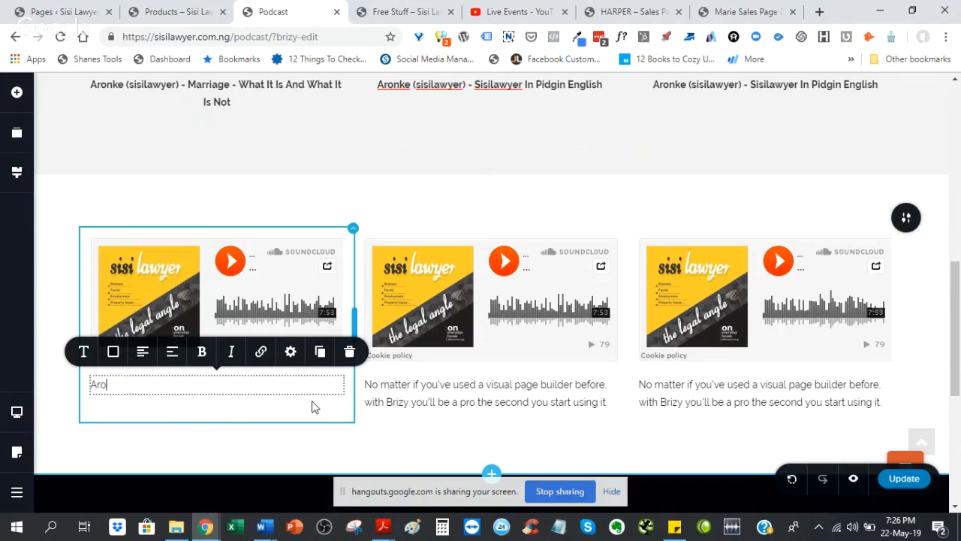
type("ke (sisilawyer) -")
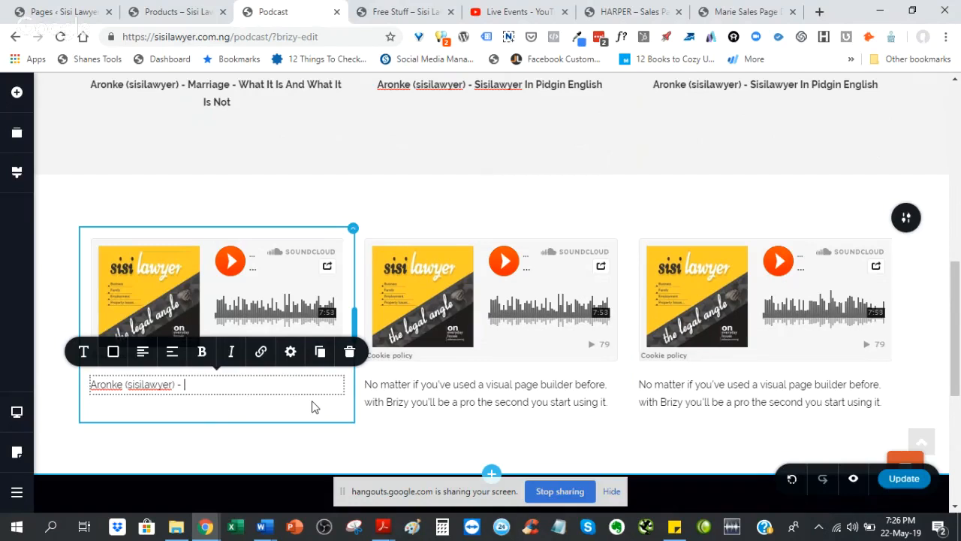
type("Bridging")
key("BackSpace")
type("the gap")
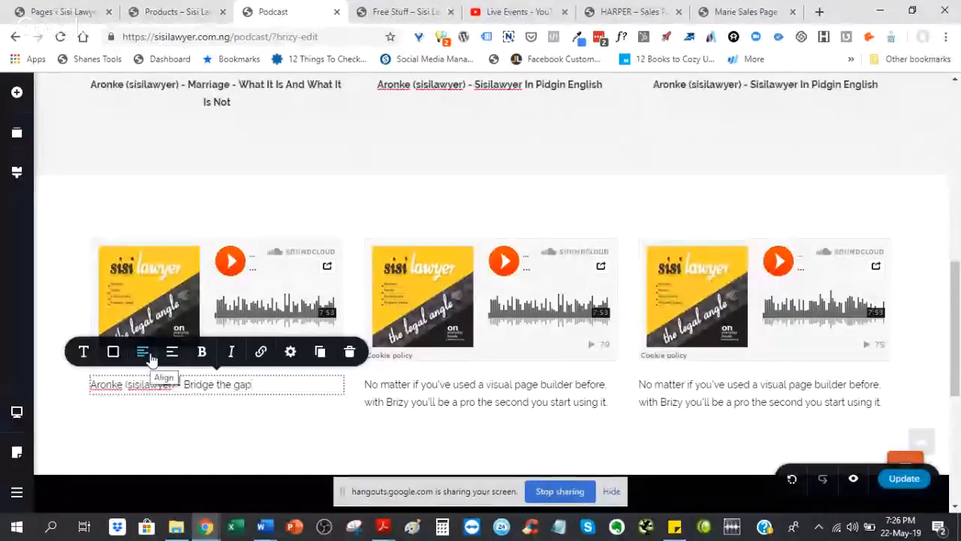
Step: Center the caption beneath the left player and make it bold
mouse_move(956, 307)
left_mouse_down()
mouse_move(958, 272)
mouse_move(957, 294)
left_mouse_up()
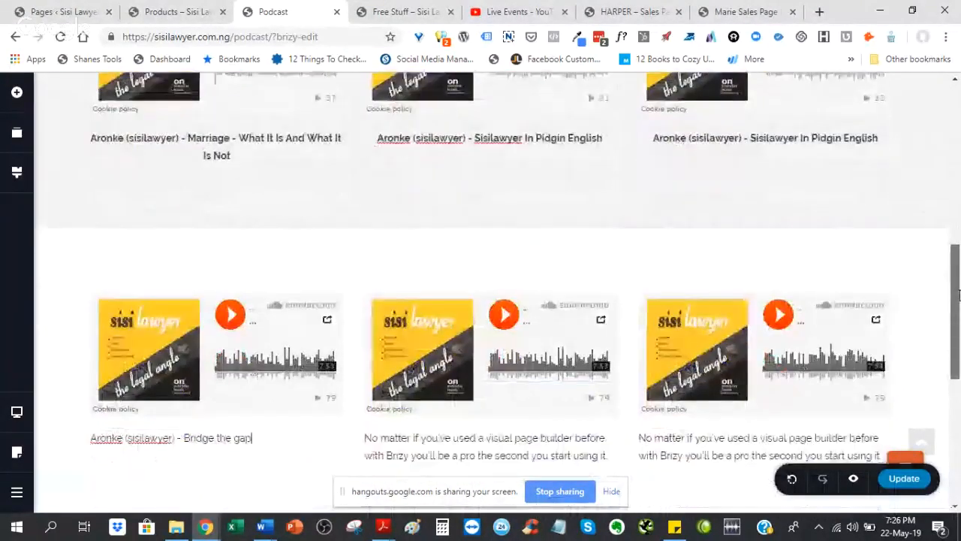
left_click(223, 442)
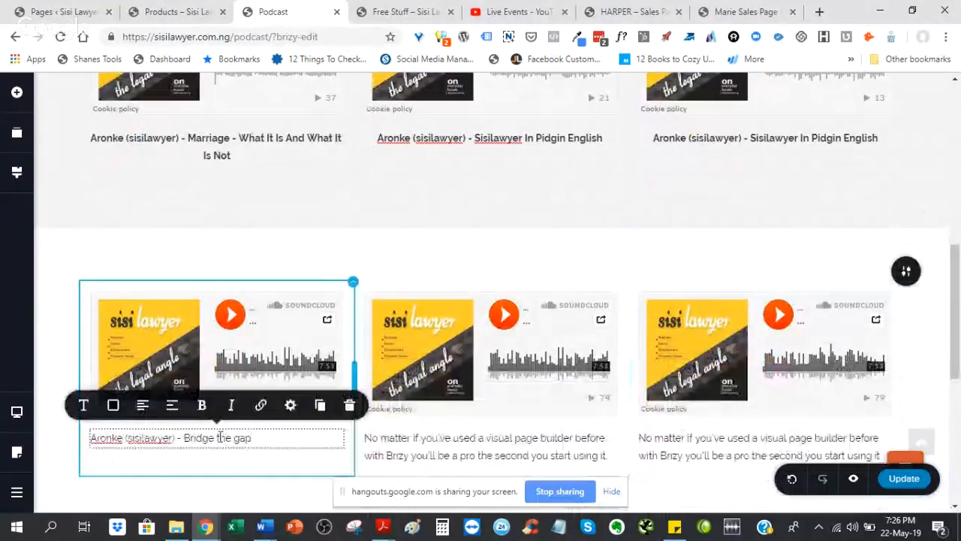
left_click(142, 406)
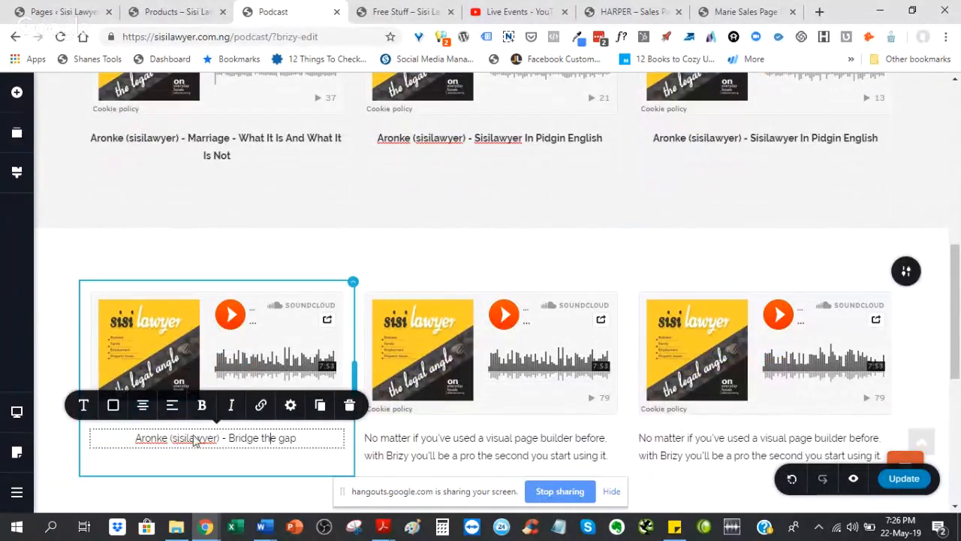
left_click(201, 405)
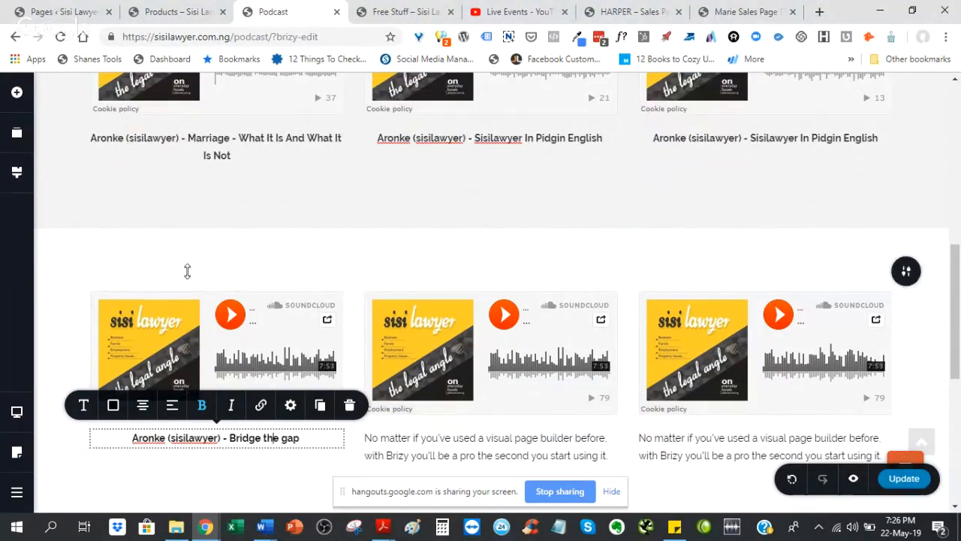
Step: Check the font, size and weight used by the "Marriage - What It Is And What It Is Not" caption in the row above
left_click(185, 144)
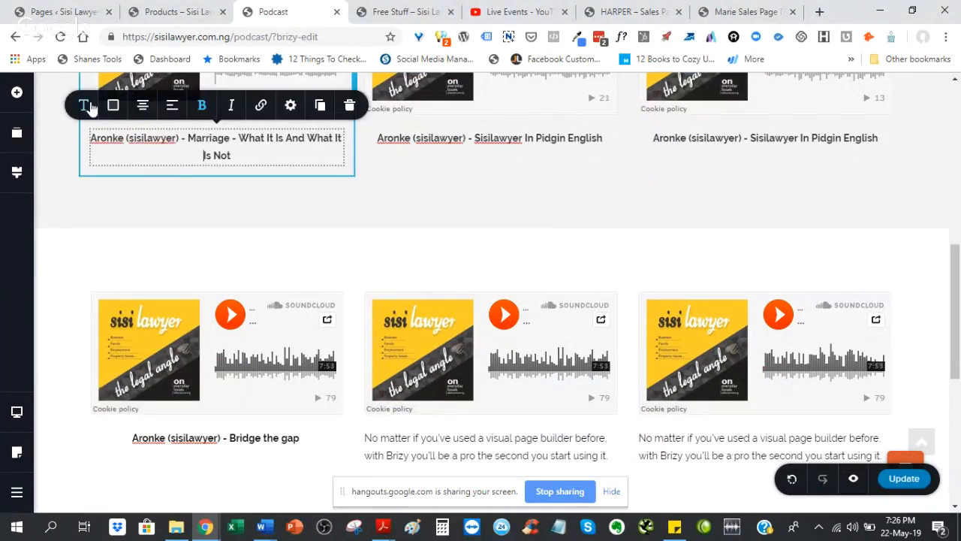
left_click(83, 105)
left_click(200, 152)
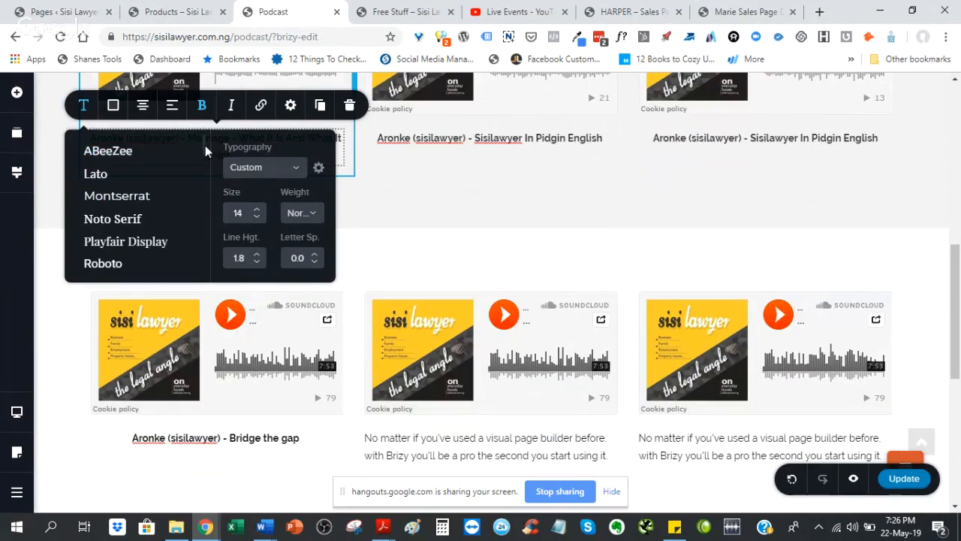
scroll(206, 174, "down", 5)
scroll(207, 216, "down", 3)
scroll(205, 215, "up", 2)
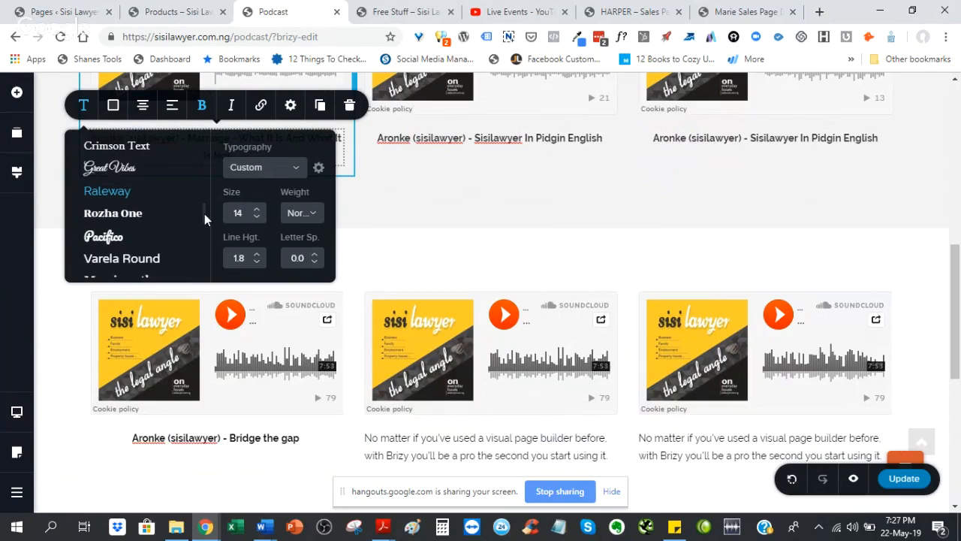
Step: Check the font of the "Bridge the gap" caption, try larger text sizes, and return it to size 14
left_click(192, 443)
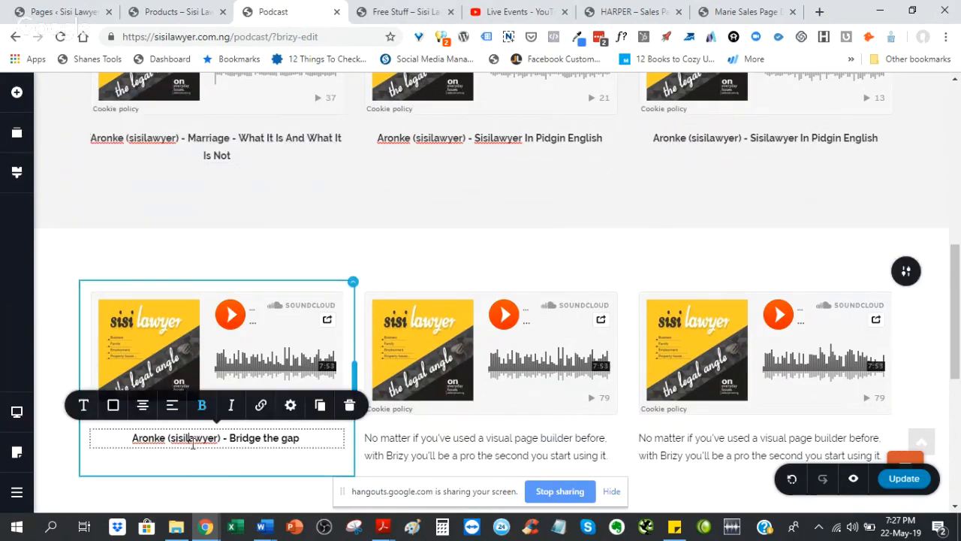
left_click(86, 406)
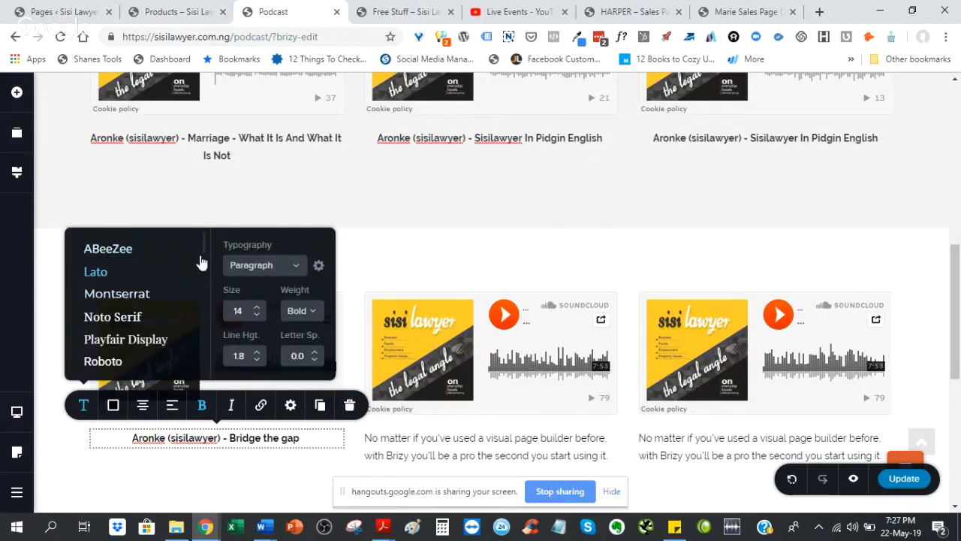
left_click_drag(205, 245, 178, 320)
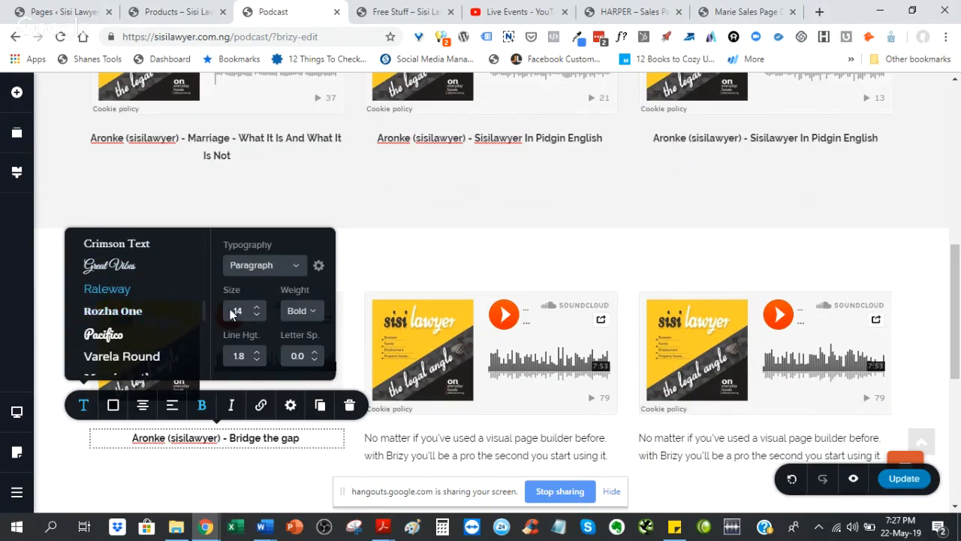
left_click(256, 308)
left_click(256, 308)
left_click(256, 309)
left_click(256, 316)
left_click(256, 317)
left_click(256, 316)
Step: Try the Thin and Medium font weights on the "Bridge the gap" caption and return it to Normal
left_click(303, 313)
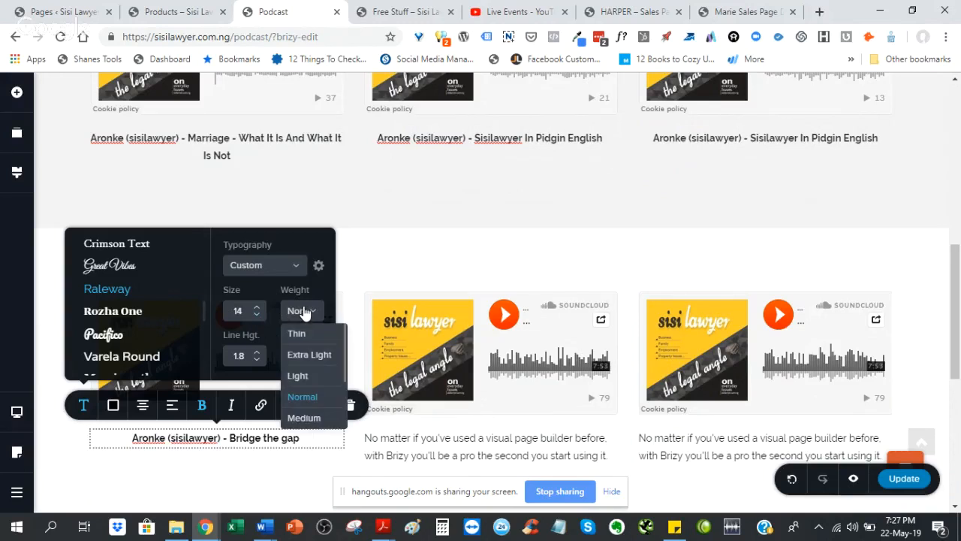
left_click(296, 333)
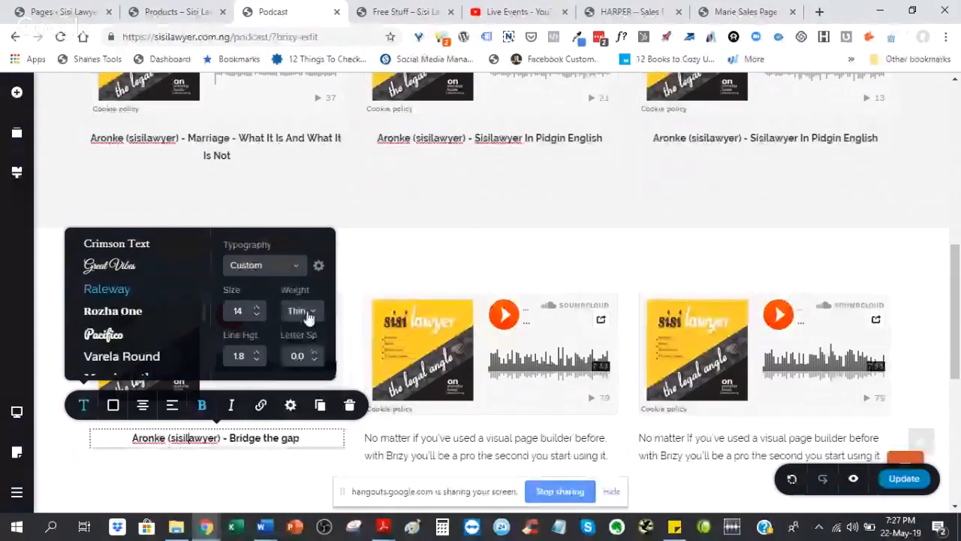
left_click(298, 312)
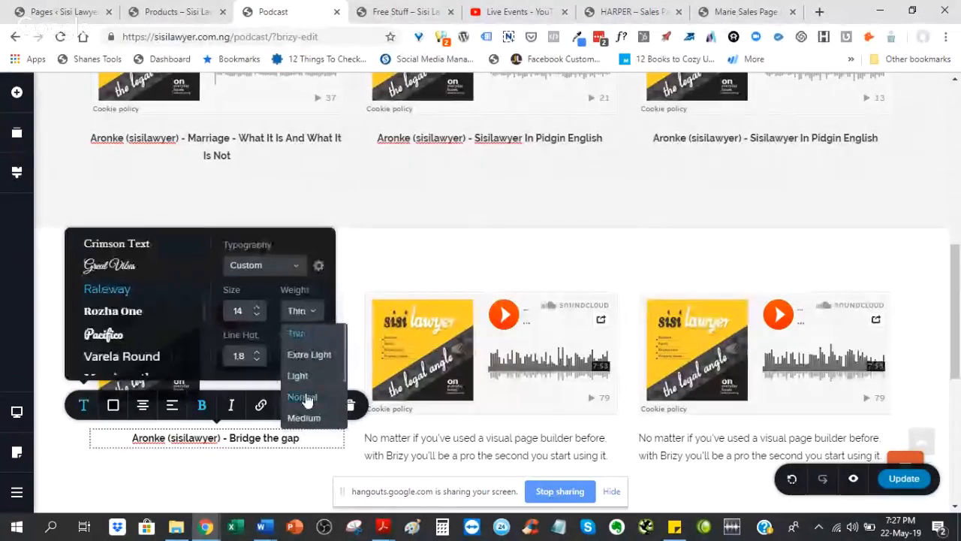
left_click(304, 396)
left_click(304, 312)
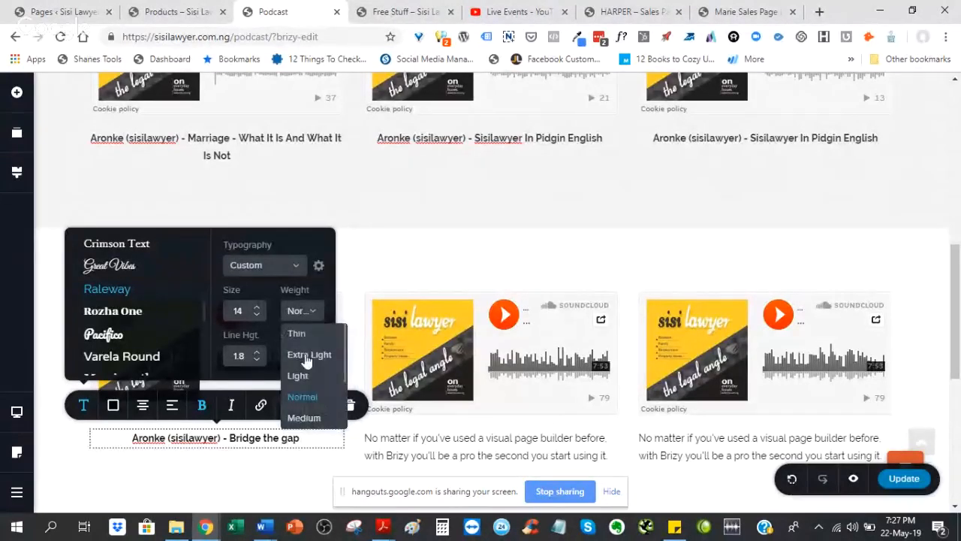
left_click(304, 418)
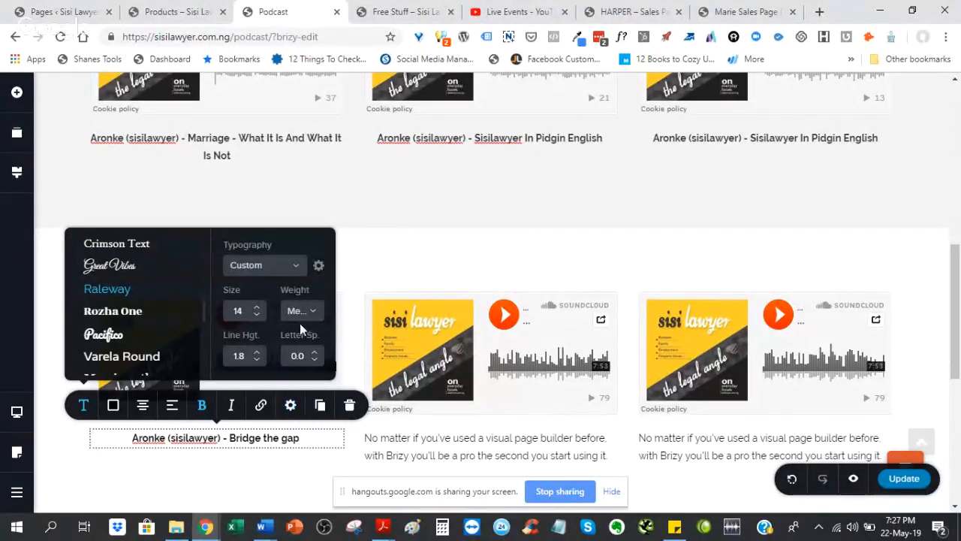
left_click(298, 318)
left_click(302, 395)
Step: Select the whole "Bridge the gap" caption, set its font weight to Semi Bold, and turn off its bold formatting
left_click(265, 437)
triple_click(264, 437)
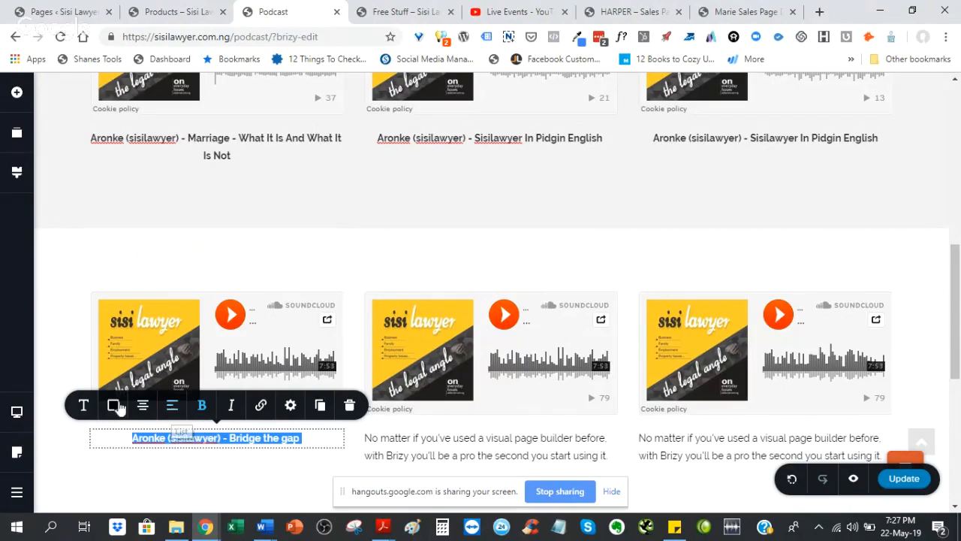
left_click(84, 406)
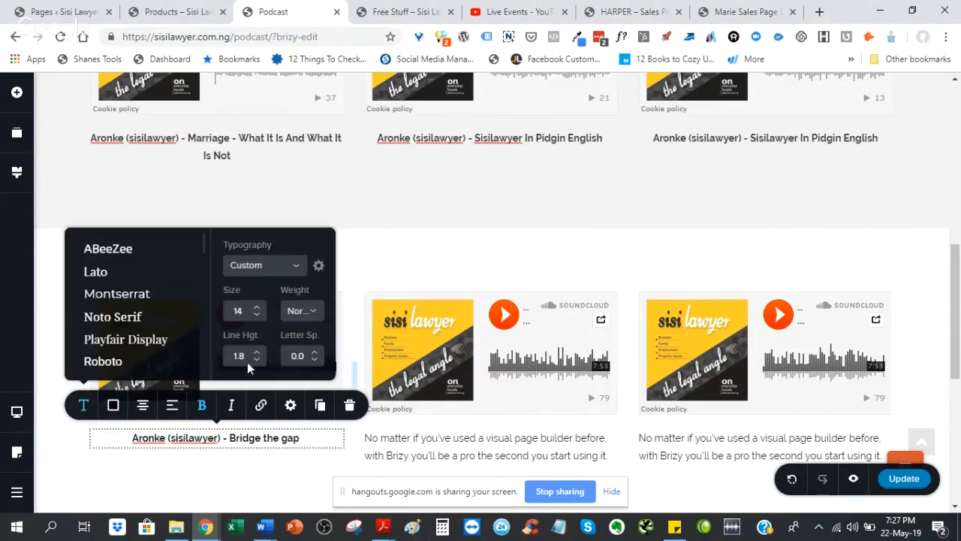
left_click(301, 310)
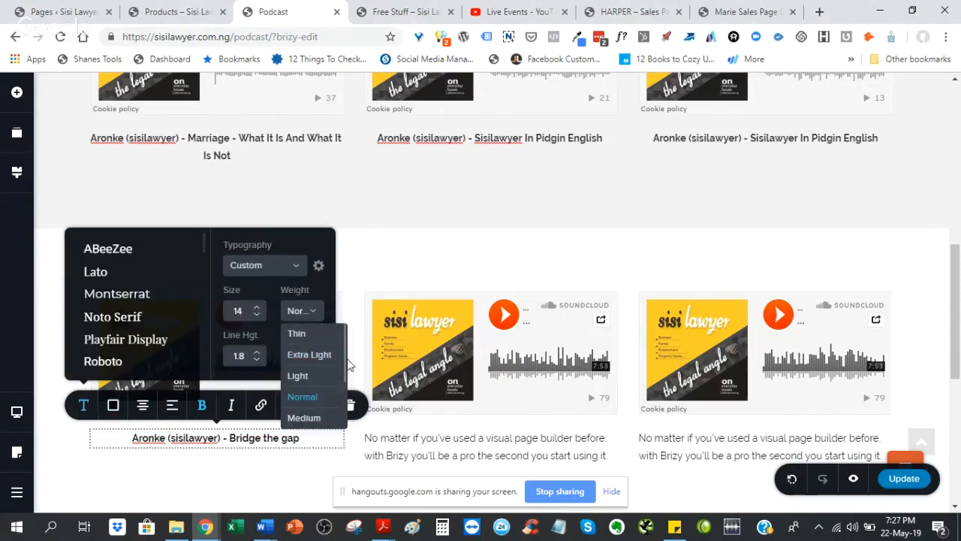
scroll(319, 398, "down", 2)
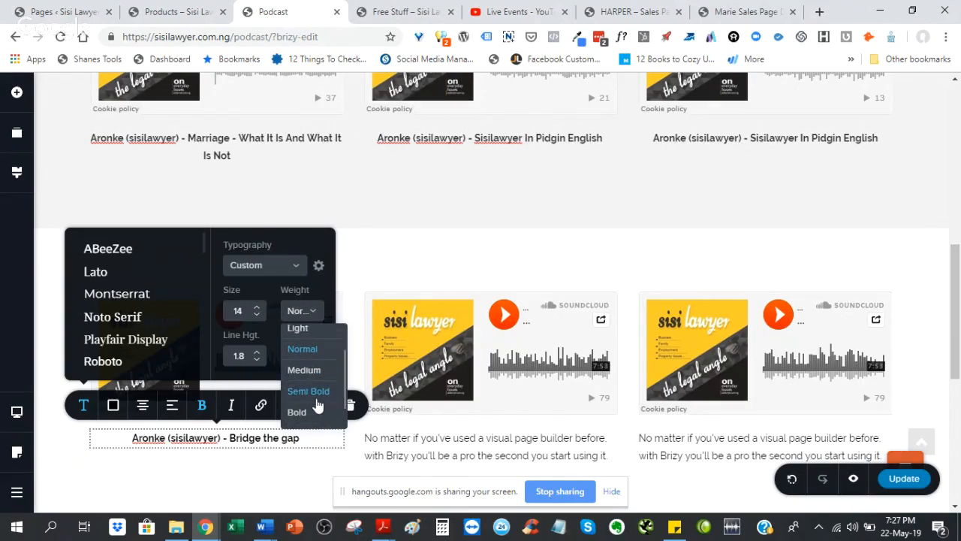
left_click(320, 397)
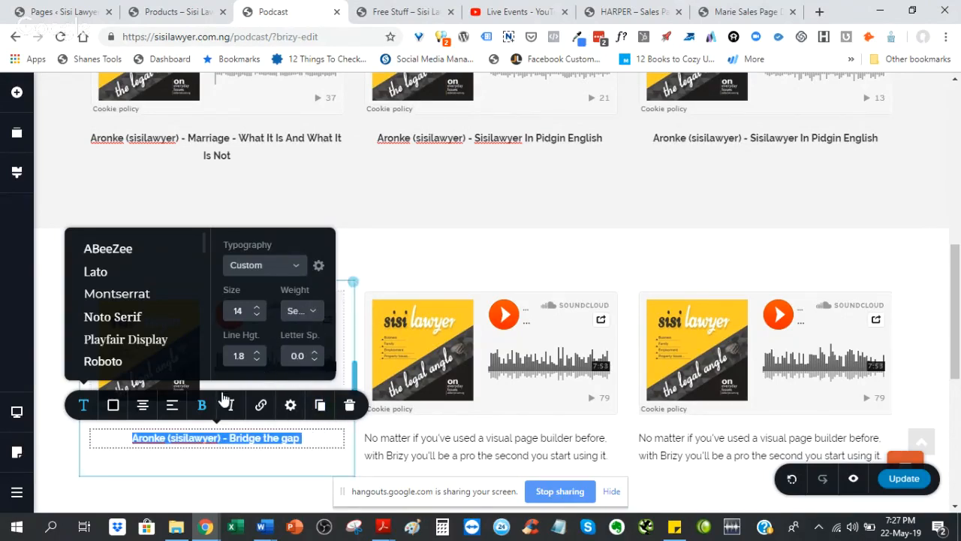
left_click(200, 405)
left_click(200, 405)
left_click(200, 405)
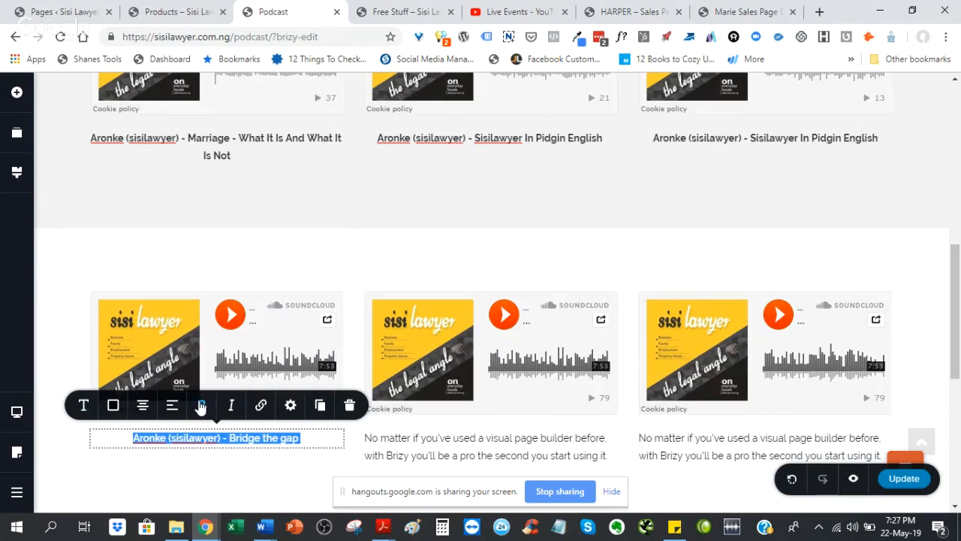
Step: Set the "Bridge the gap" caption's font weight to Normal and apply bold formatting to it
left_click(79, 409)
left_click(304, 310)
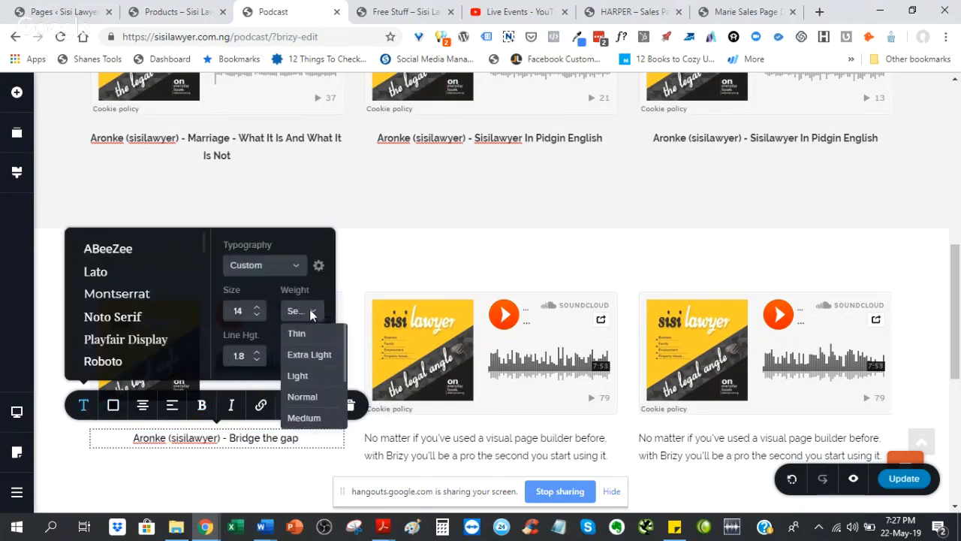
left_click(315, 396)
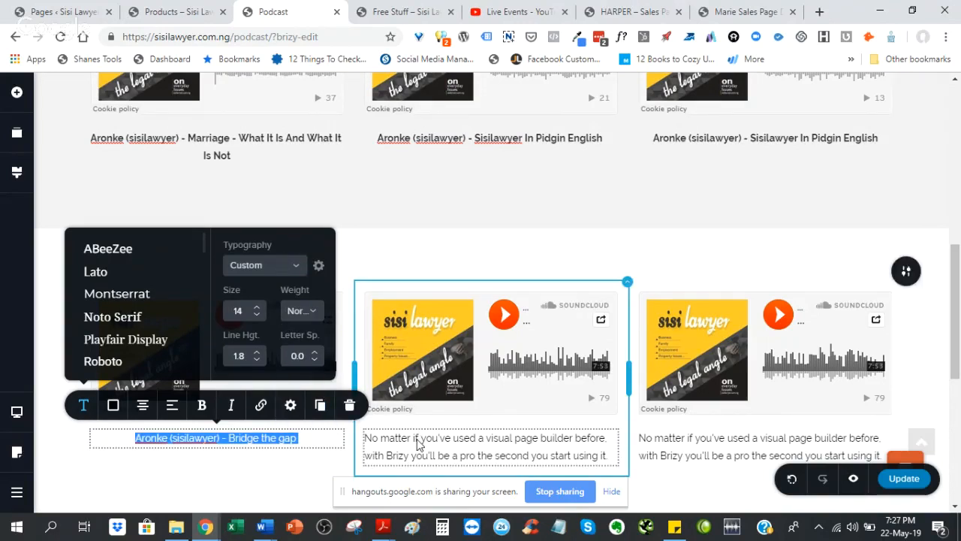
left_click(248, 455)
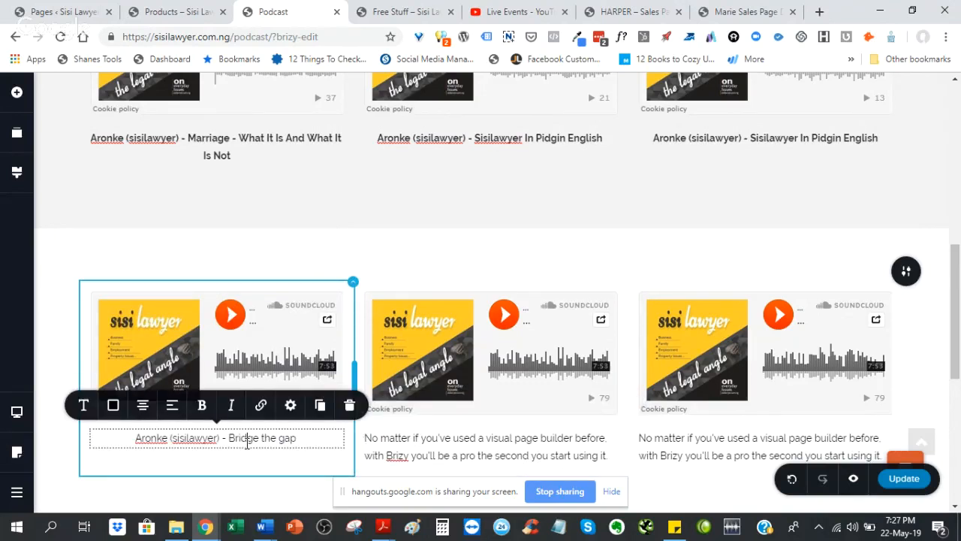
key("ctrl+b")
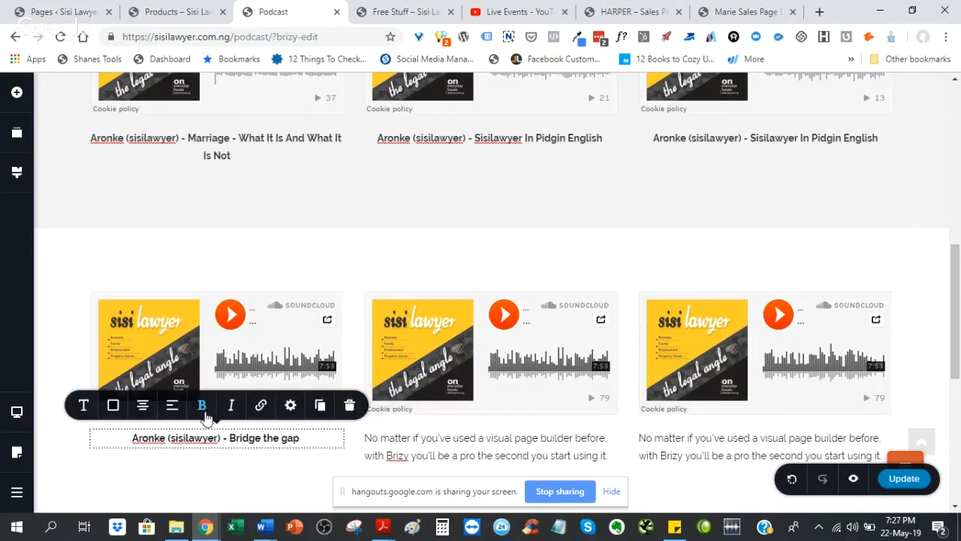
Step: Copy the "Bridge the gap" caption and paste it over the placeholder text beneath the middle player
left_click(369, 455)
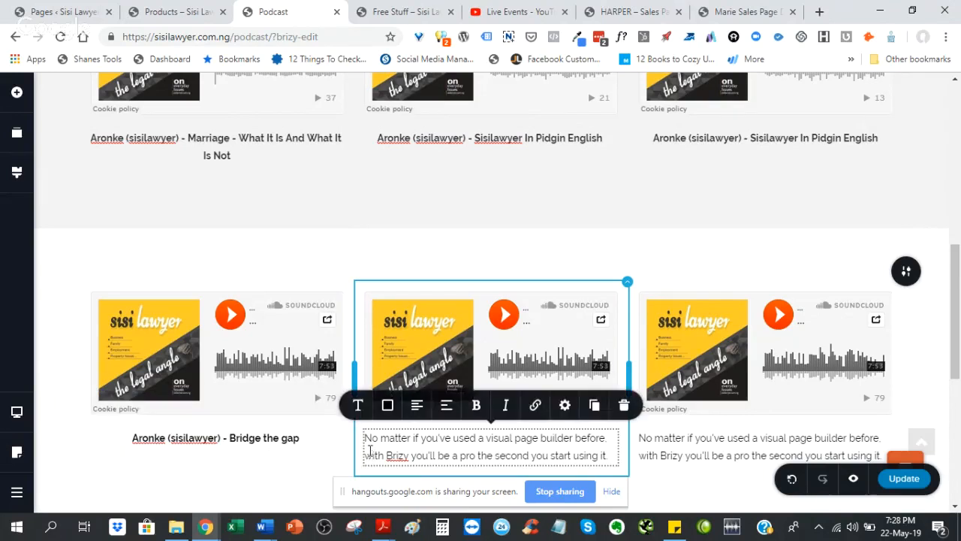
left_click(262, 445)
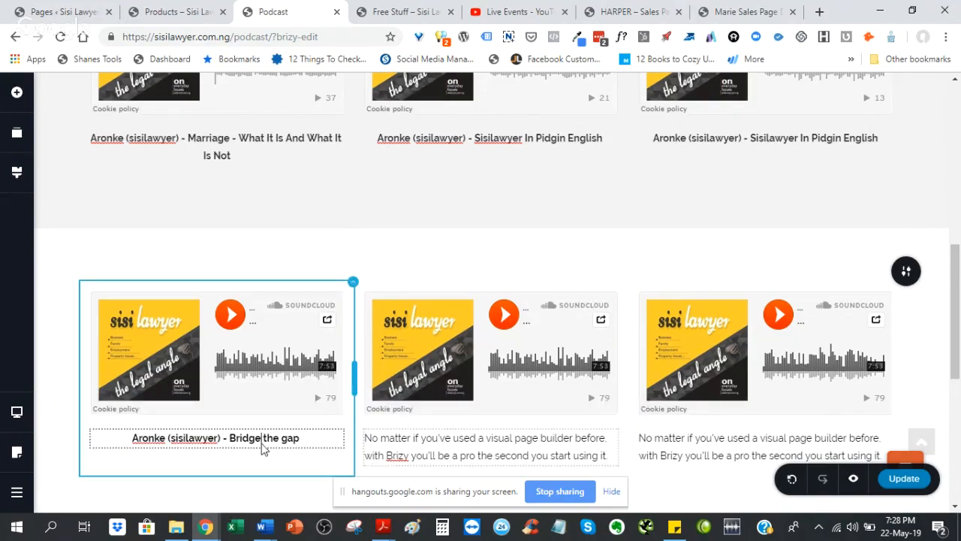
triple_click(262, 447)
key("ctrl+c")
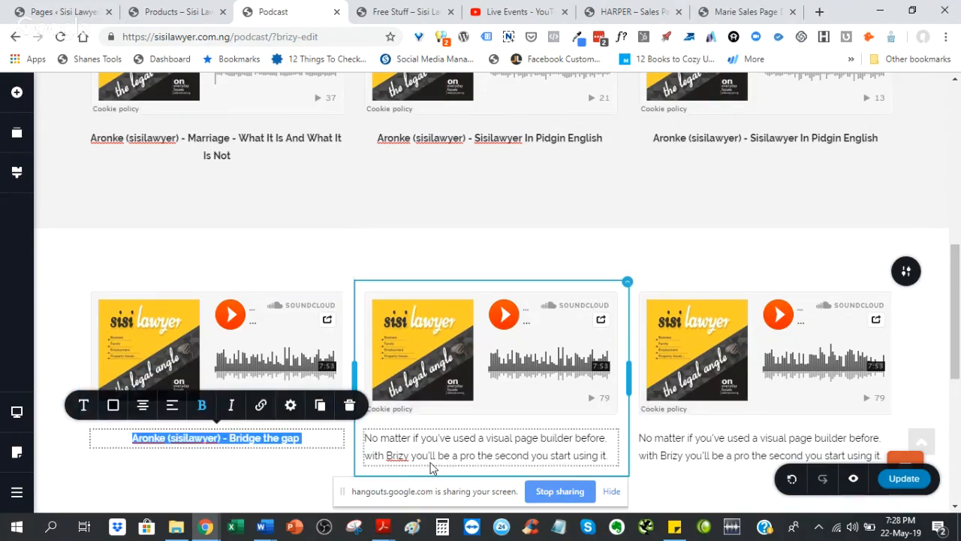
left_click(431, 467)
left_click(432, 467)
key("ctrl+a")
key("ctrl+v")
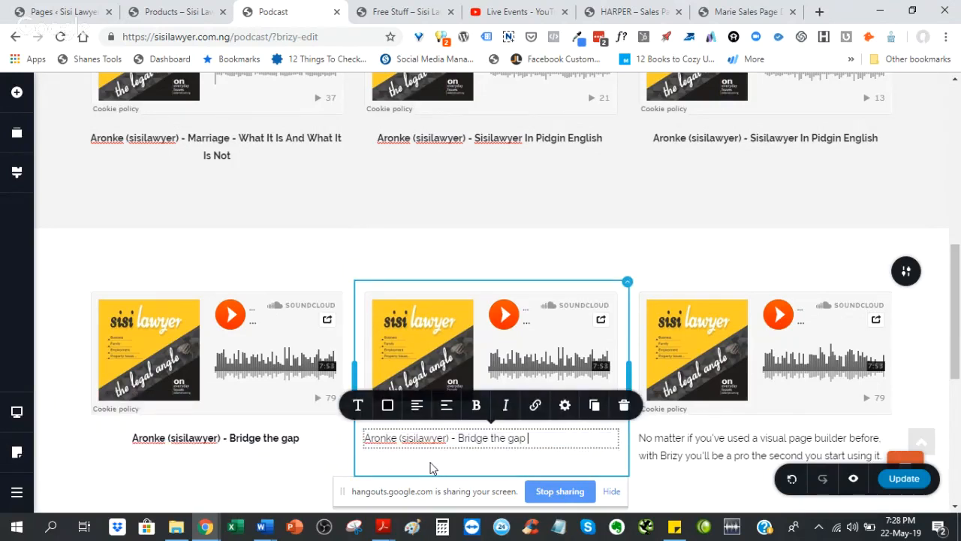
Step: Center the "Bridge the gap" caption beneath the middle player and make it bold
left_click(417, 405)
left_click(476, 407)
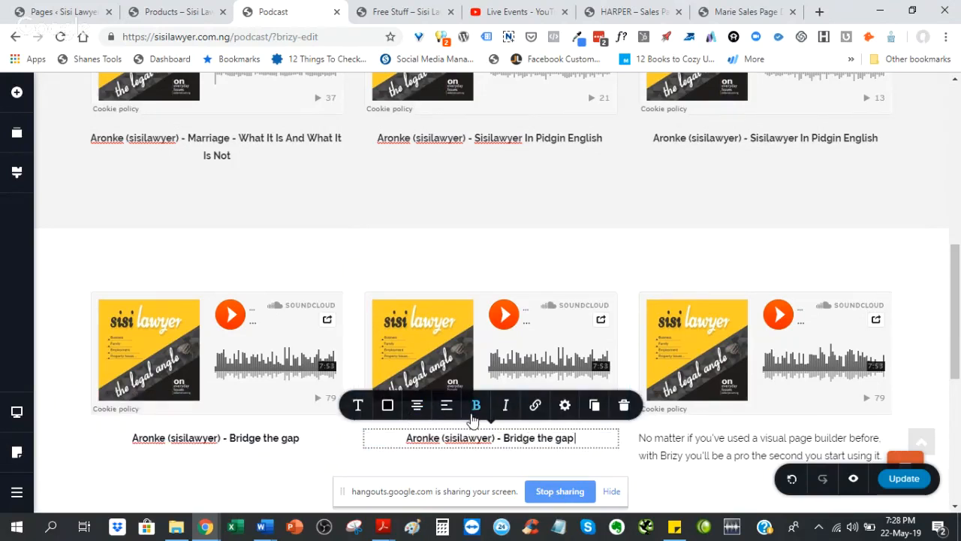
Step: Replace the placeholder text beneath the third player with the copied "Bridge the gap" caption, centered and bold
left_click(676, 440)
key("ctrl+a")
key("BackSpace")
key("ctrl+v")
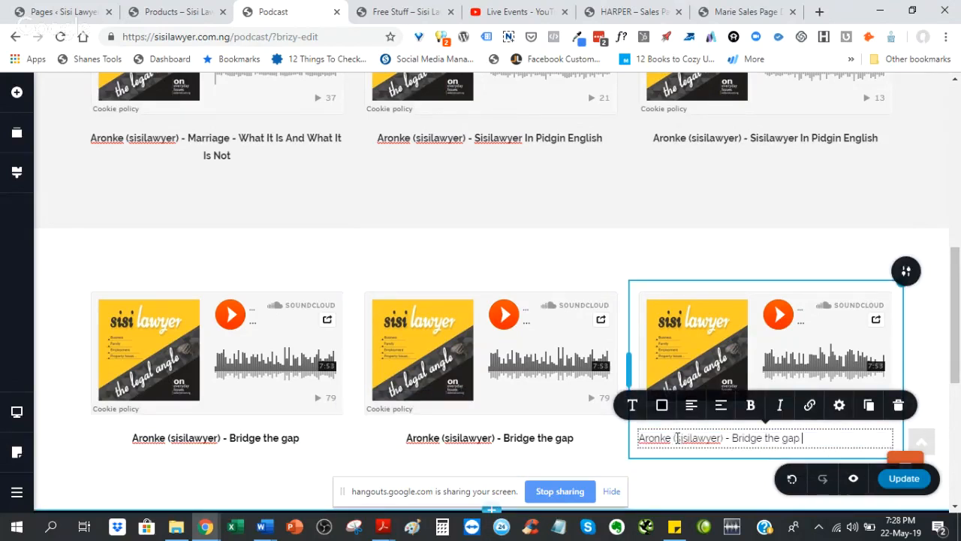
left_click(691, 405)
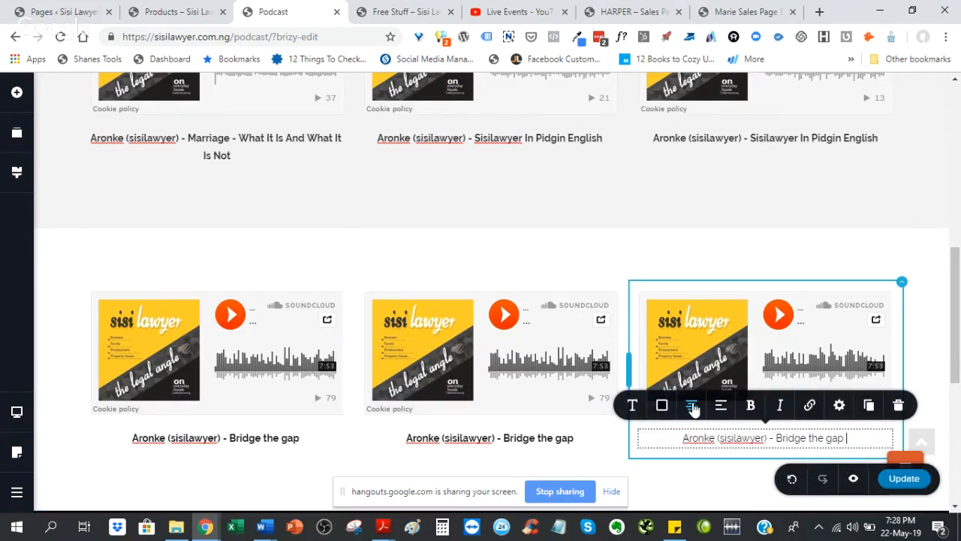
left_click(750, 405)
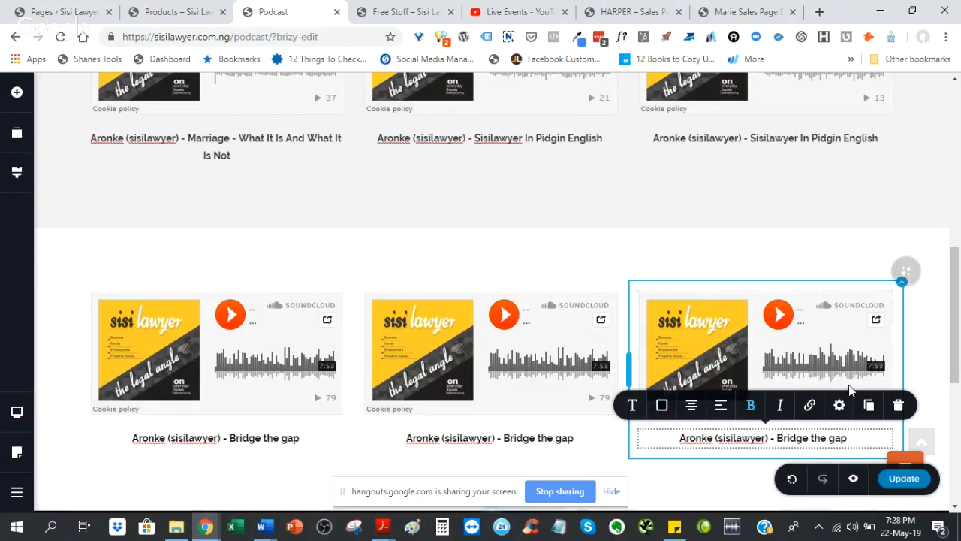
left_click(924, 367)
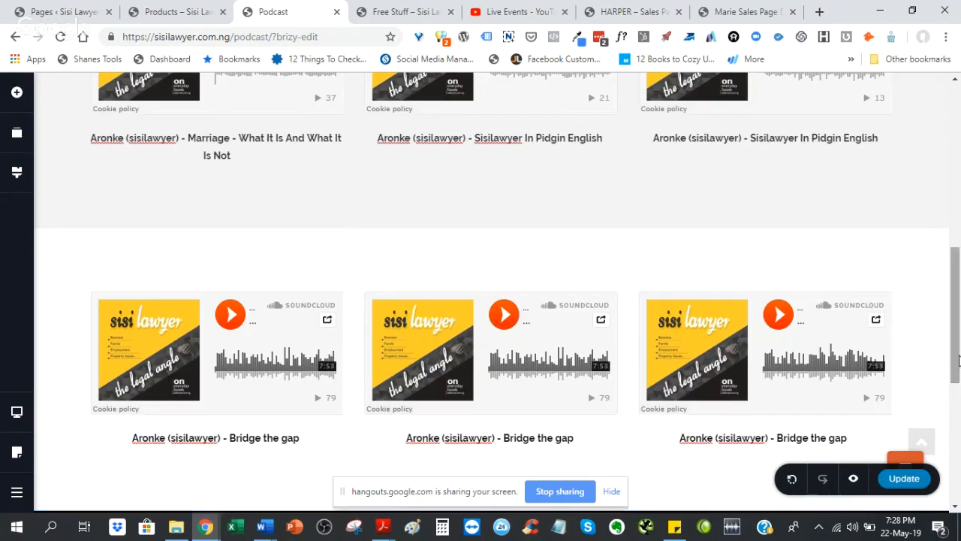
Step: Give the section containing the new "Bridge the gap" row a solid background overlay of #F1F0F2
mouse_move(958, 361)
left_mouse_down()
mouse_move(956, 259)
mouse_move(958, 368)
left_mouse_up()
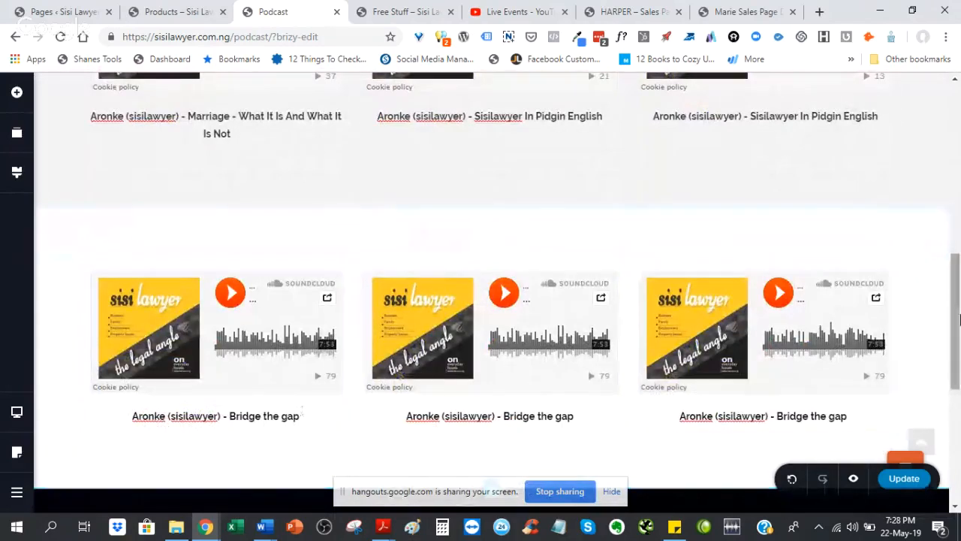
left_click_drag(958, 317, 938, 248)
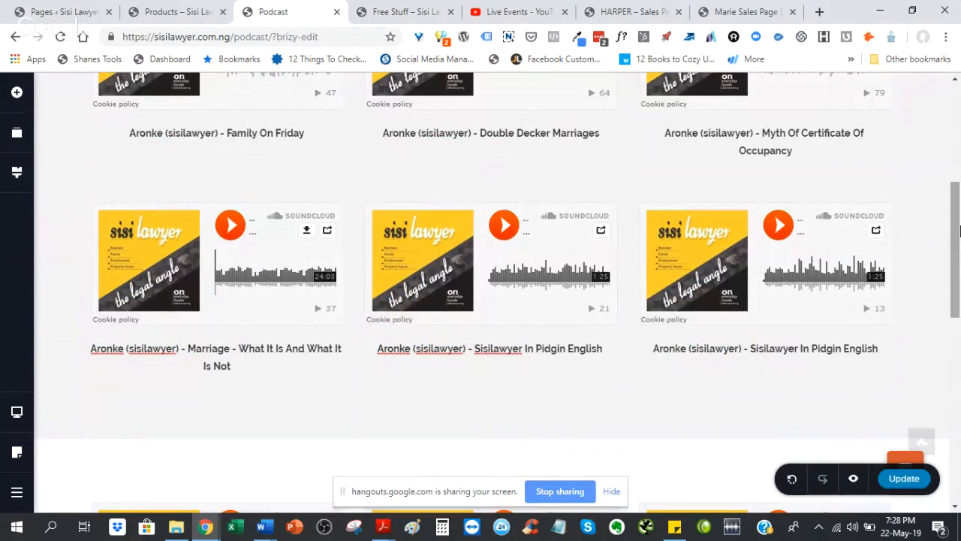
left_click_drag(958, 233, 958, 311)
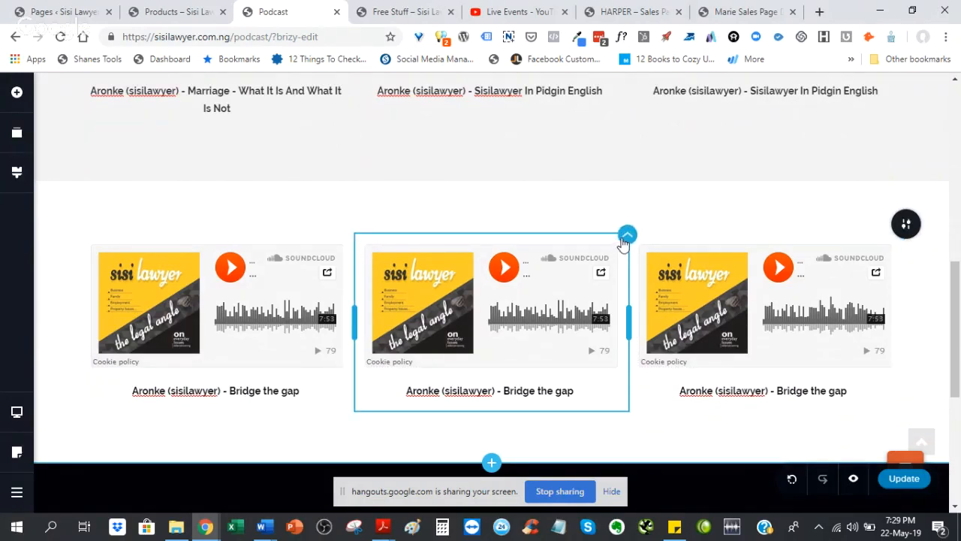
left_click(626, 235)
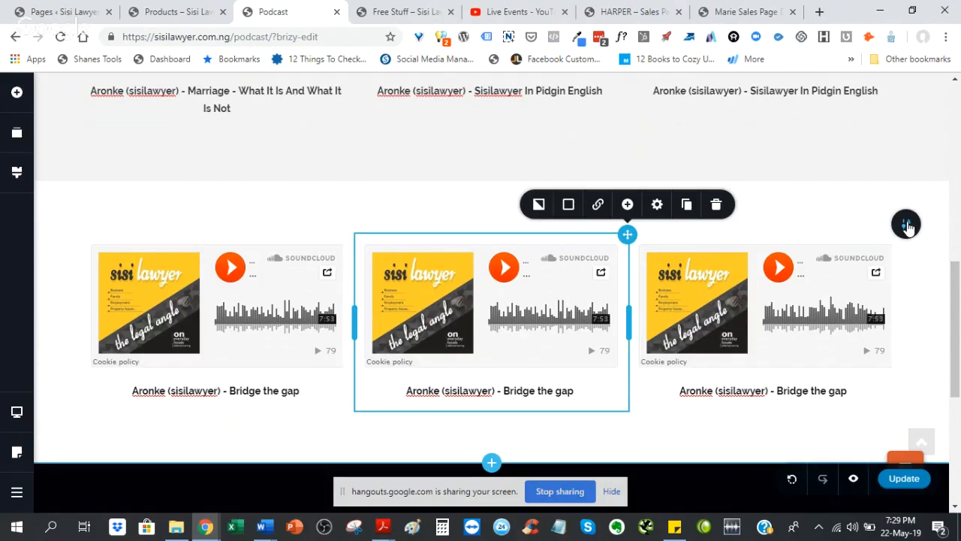
left_click(907, 225)
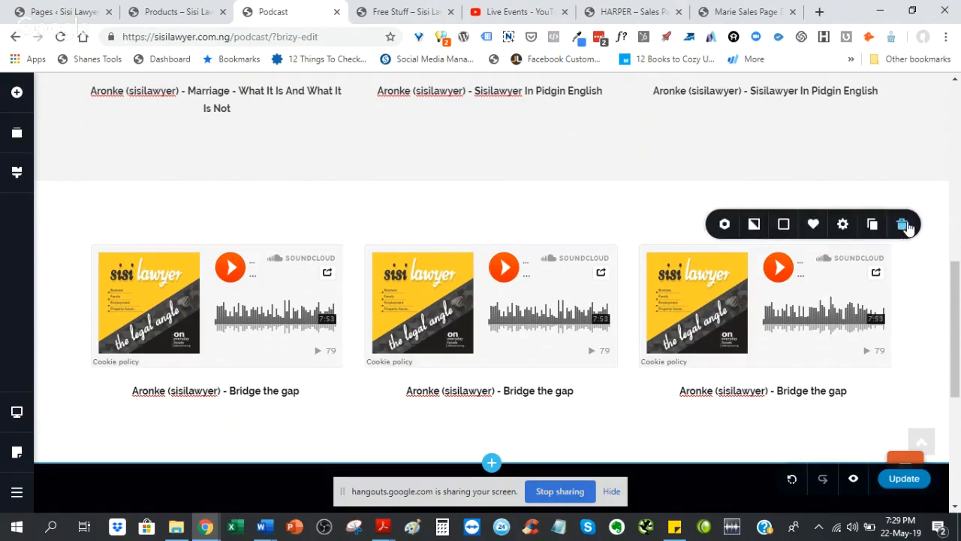
left_click(755, 226)
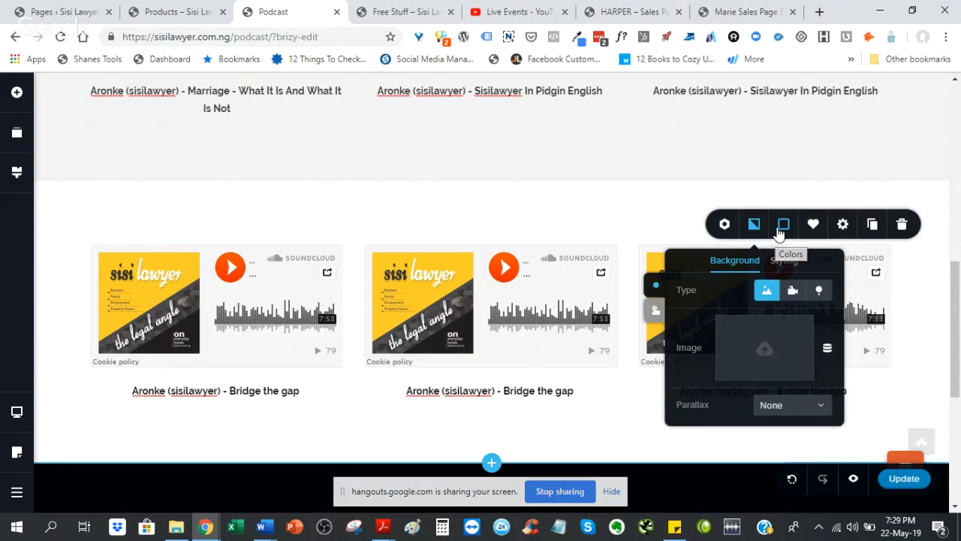
left_click(781, 231)
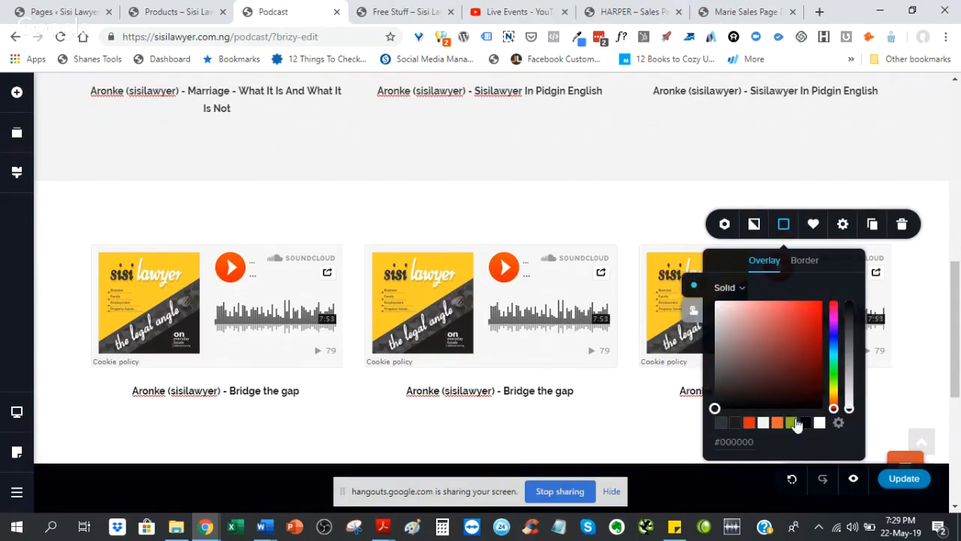
left_click(762, 423)
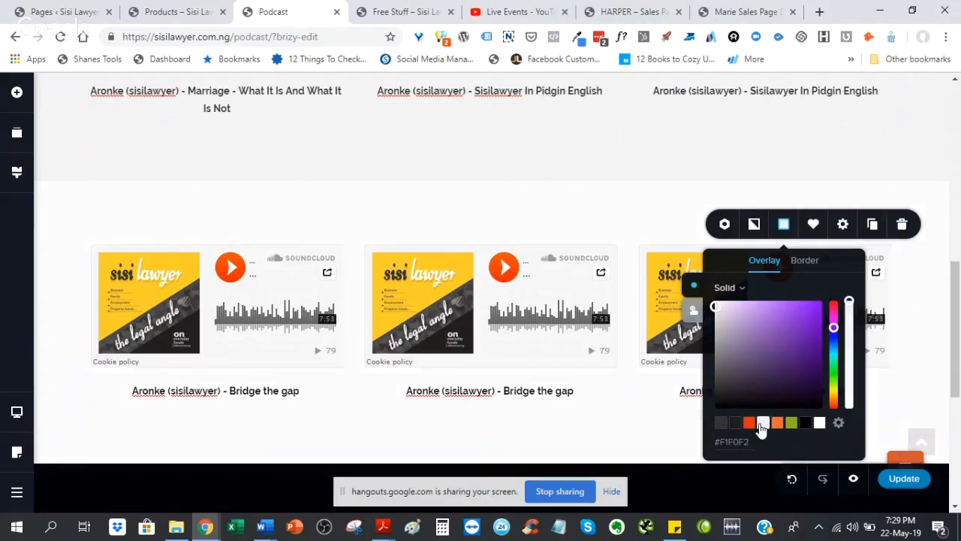
Step: Try #FFFFFF, #333333 and #211C1C as the new section's overlay colour and return it to #F1F0F2
left_click(819, 422)
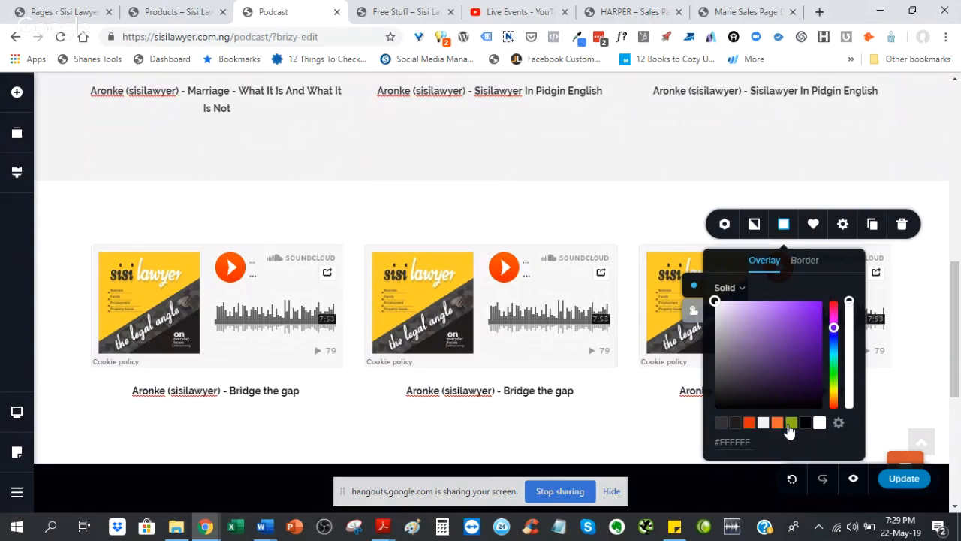
left_click(723, 423)
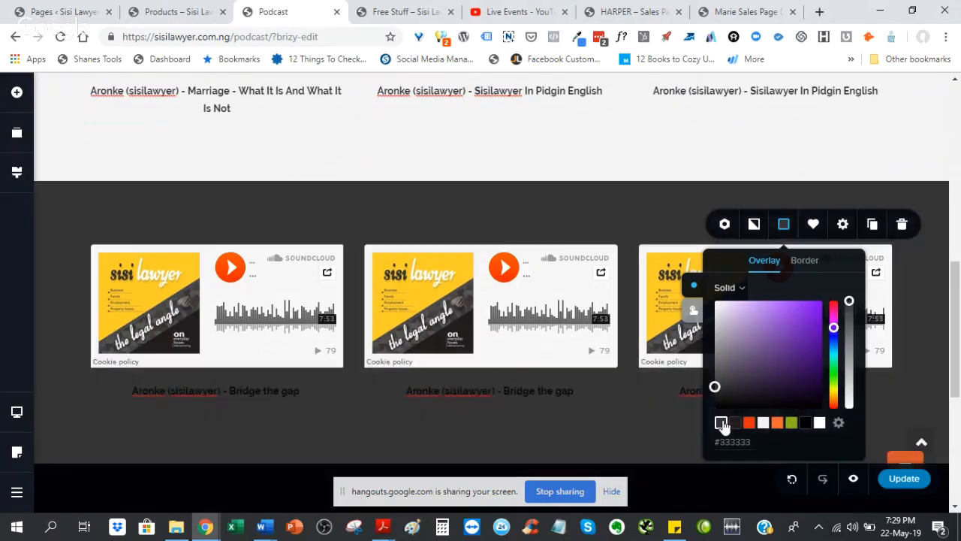
left_click(737, 425)
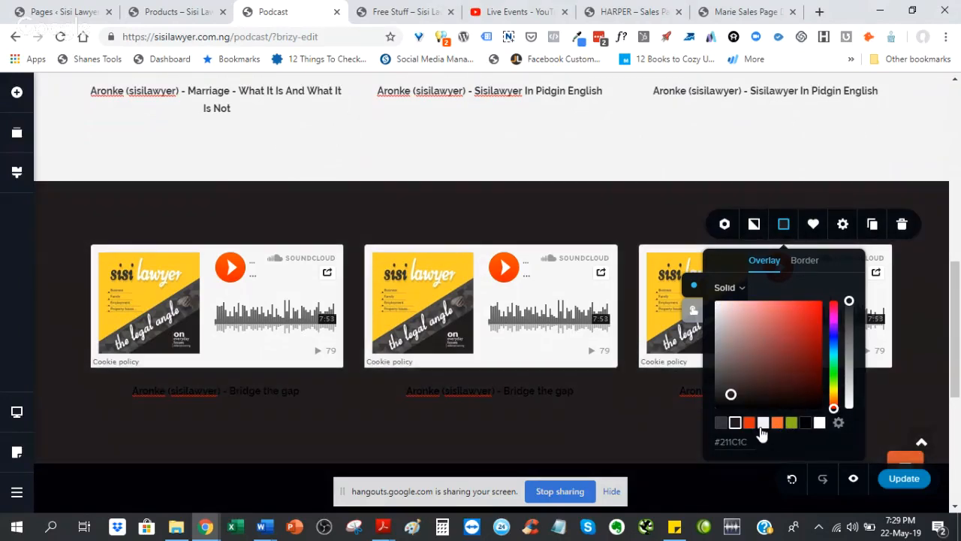
left_click(761, 427)
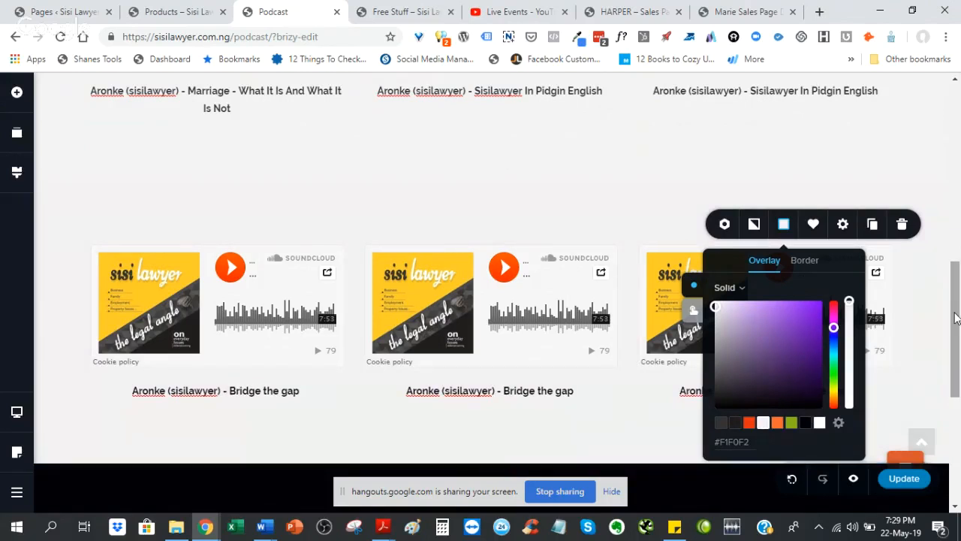
left_click(818, 425)
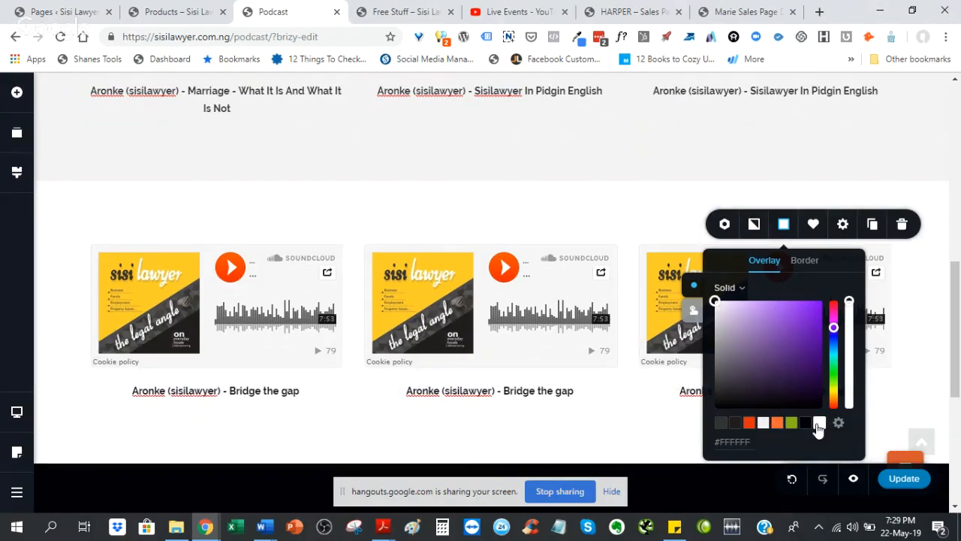
left_click(763, 424)
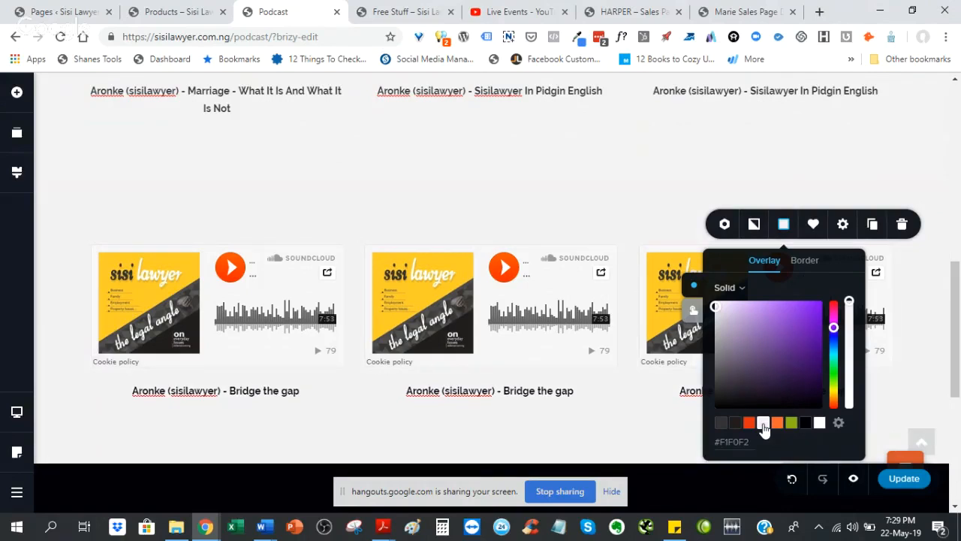
Step: Reduce the new section's top padding to bring the "Bridge the gap" row closer to the episodes above
left_click_drag(955, 328, 954, 289)
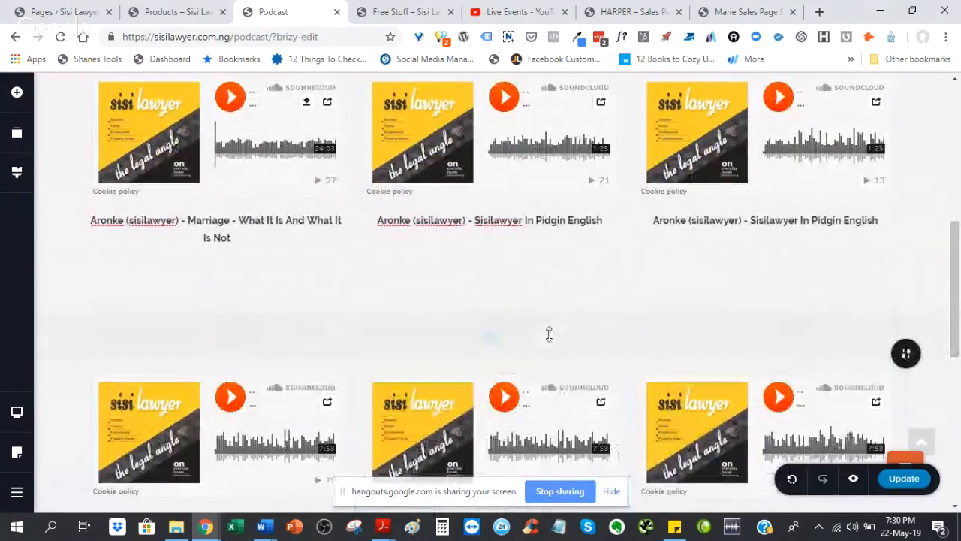
left_click_drag(548, 328, 549, 304)
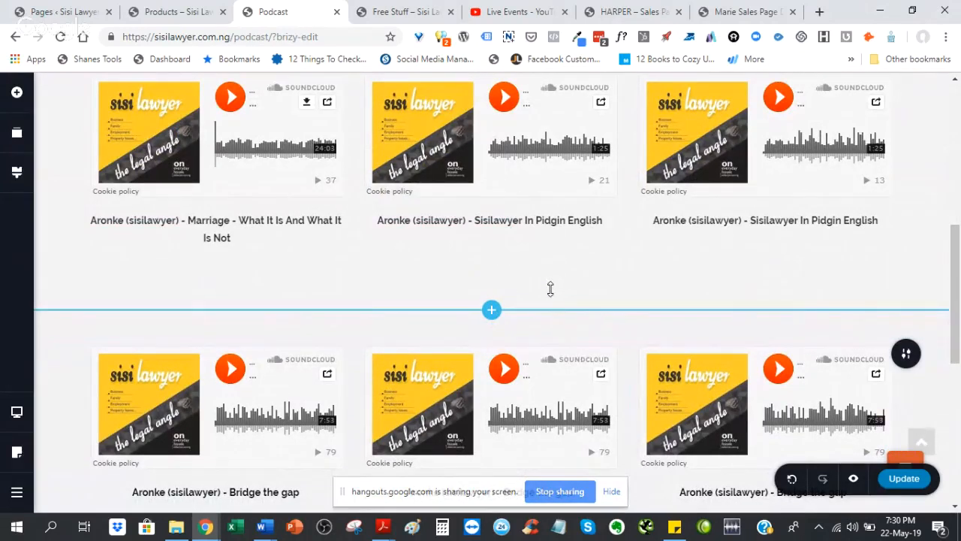
left_click_drag(564, 289, 556, 234)
mouse_move(553, 294)
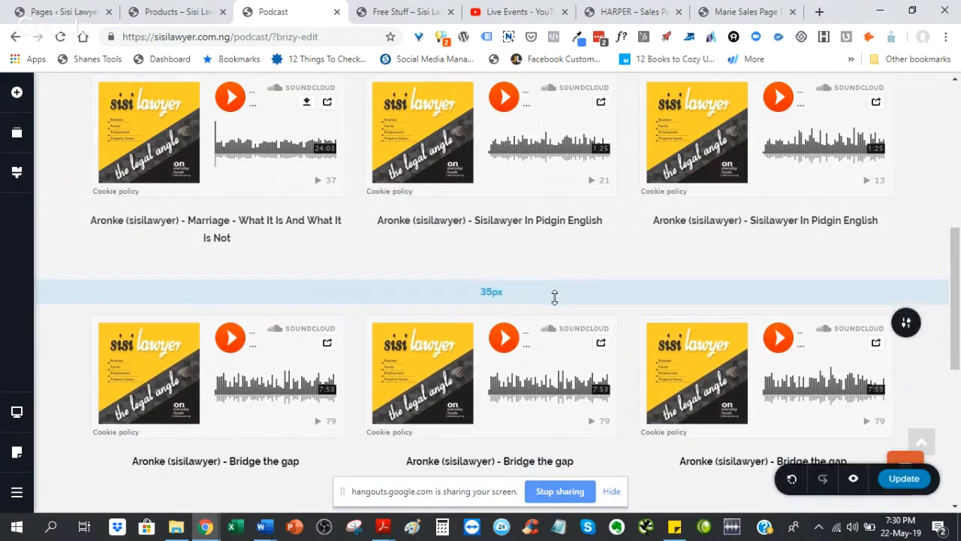
left_click_drag(554, 297, 555, 292)
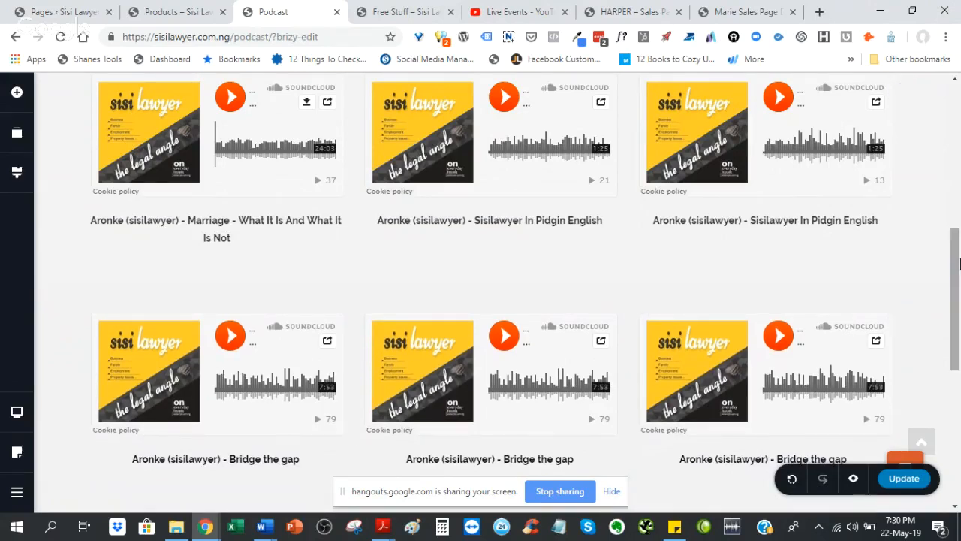
scroll(751, 226, "up", 2)
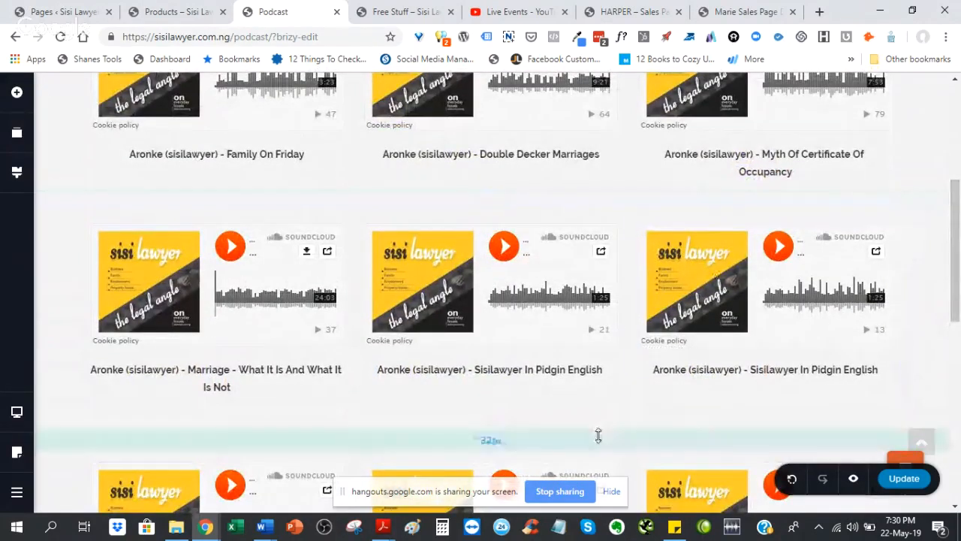
left_click_drag(596, 433, 596, 424)
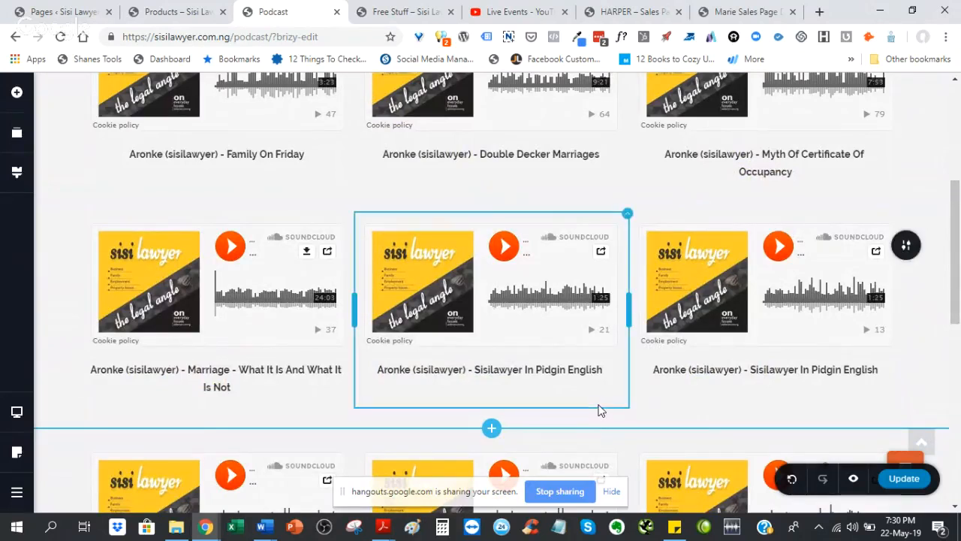
left_click_drag(597, 418, 596, 407)
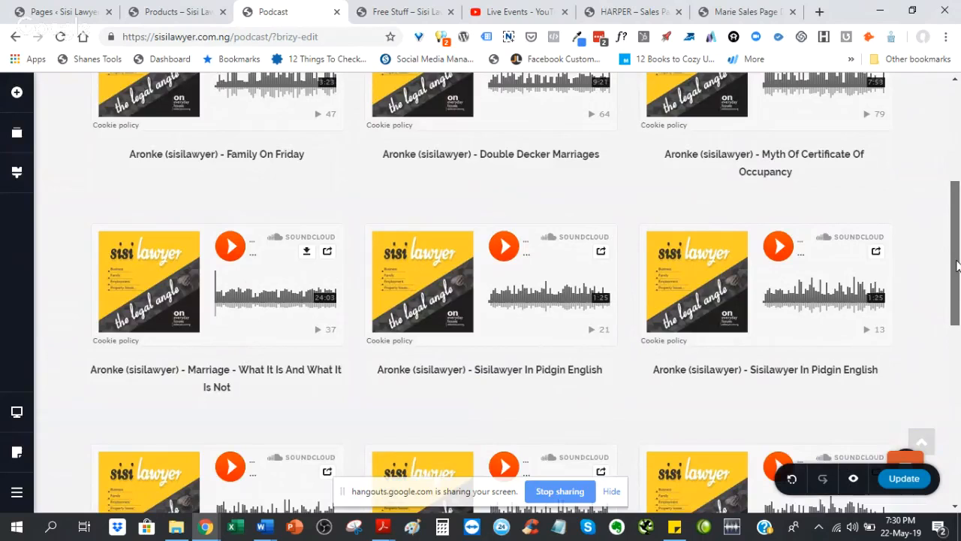
Step: Save the Podcast page changes with Update and open the page's preview
left_click_drag(957, 267, 909, 316)
left_click(893, 485)
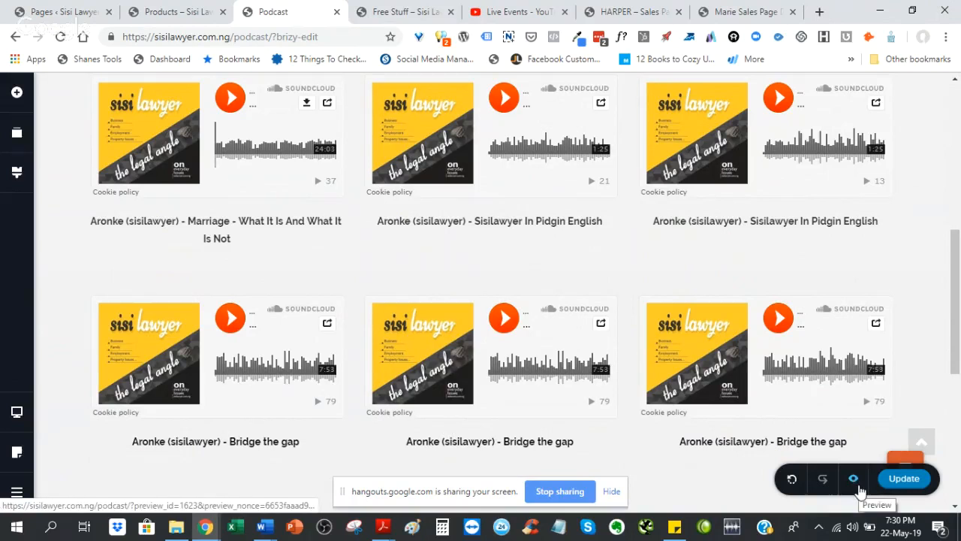
left_click(854, 479)
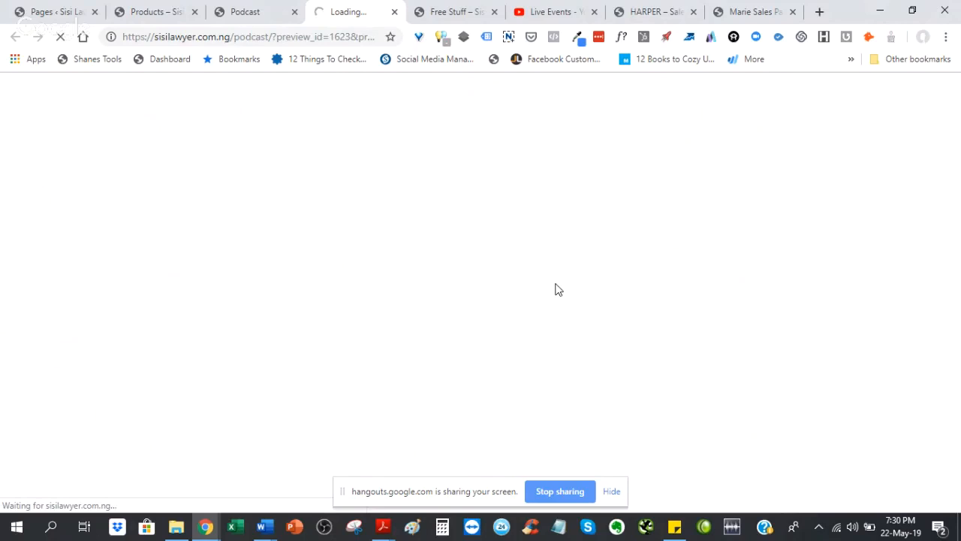
left_click(238, 18)
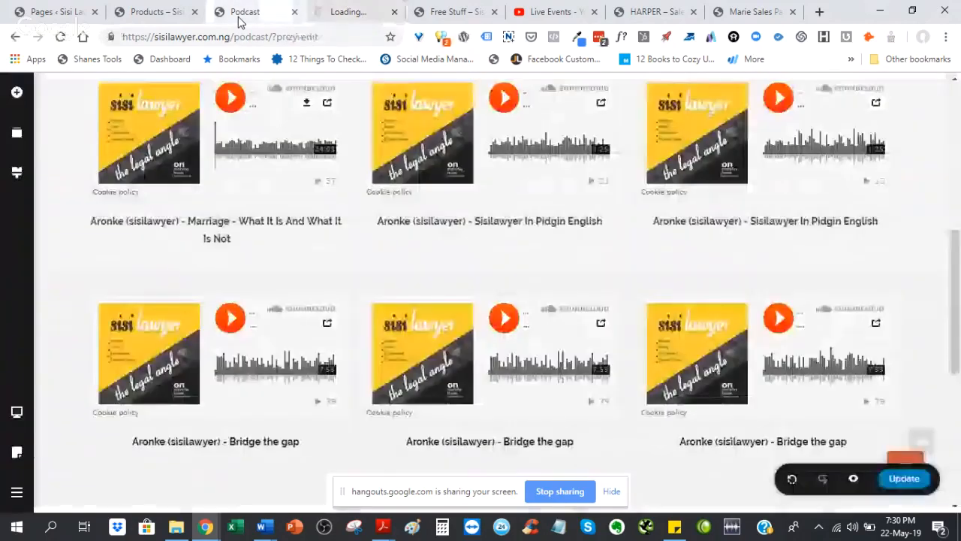
left_click(336, 12)
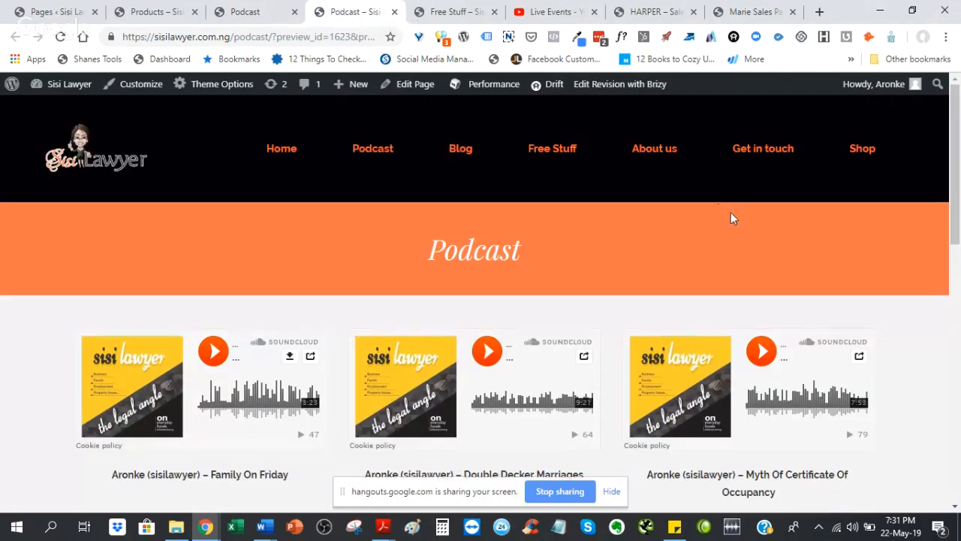
Step: Test playback of the first "Bridge the gap" episode in the preview and pause it
left_click_drag(959, 148, 959, 327)
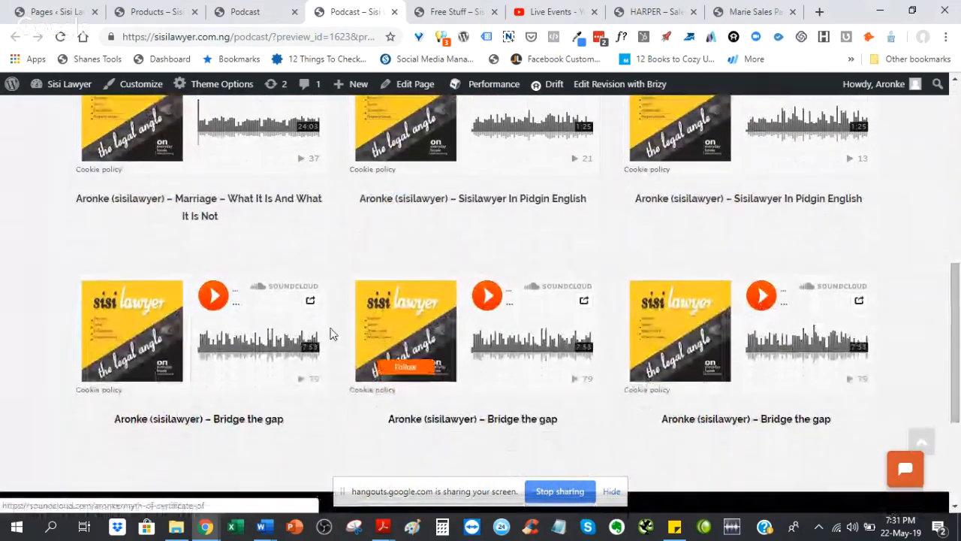
left_click(226, 298)
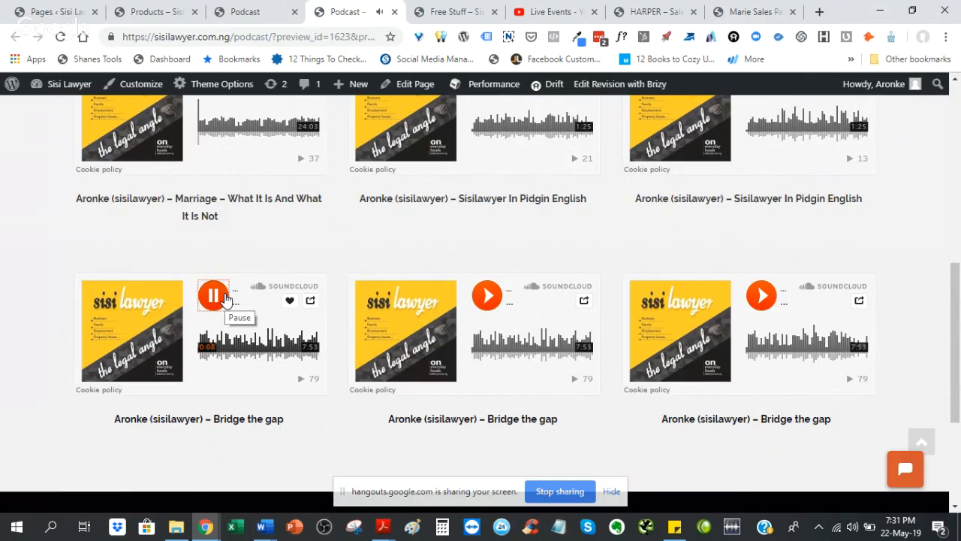
left_click(225, 295)
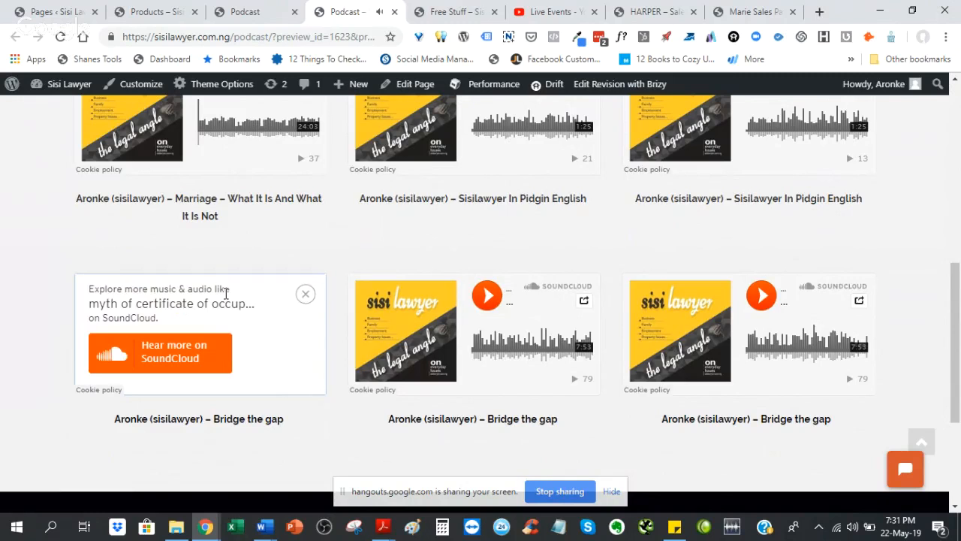
Step: Switch to the live Free Stuff page in the browser
left_click(268, 5)
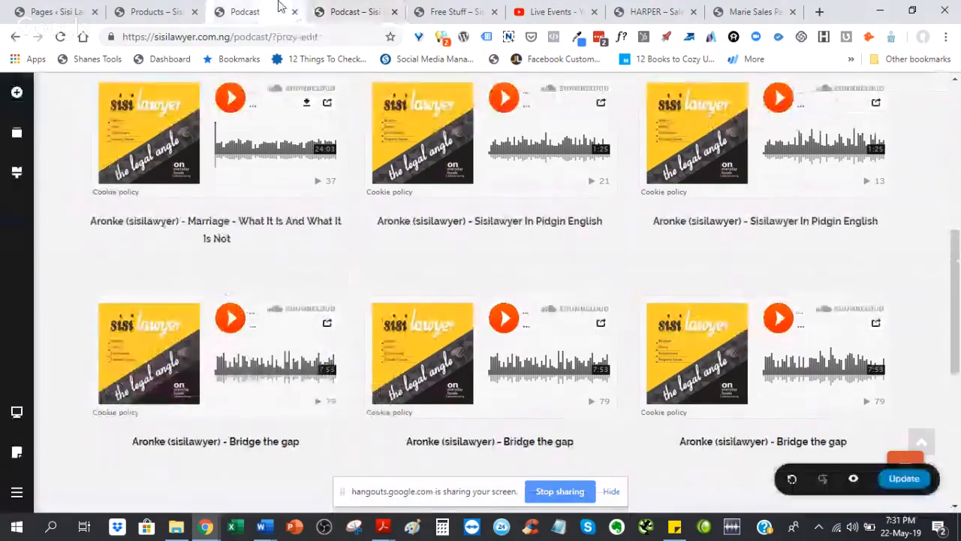
left_click(441, 12)
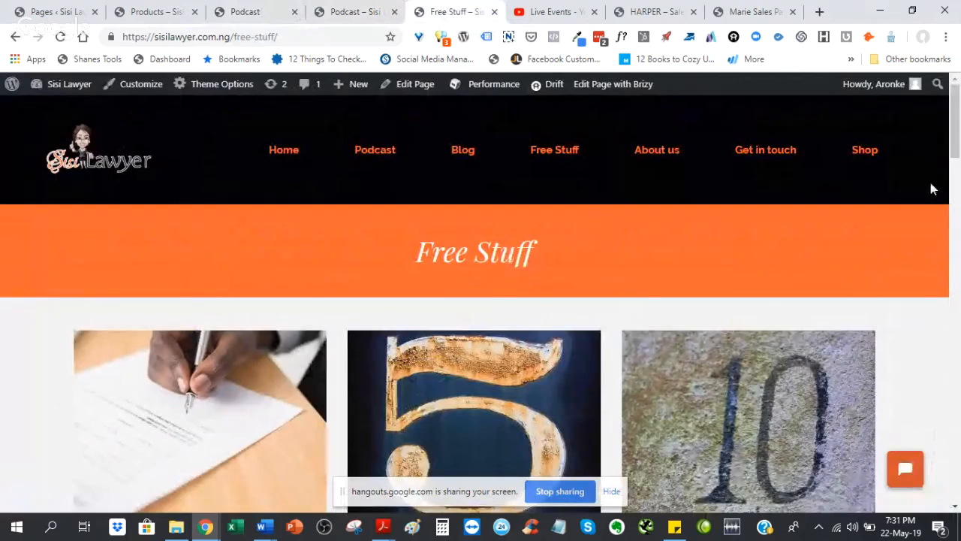
Step: Open the Free Stuff page for editing with Brizy
mouse_move(958, 128)
left_mouse_down()
mouse_move(957, 196)
mouse_move(957, 143)
left_mouse_up()
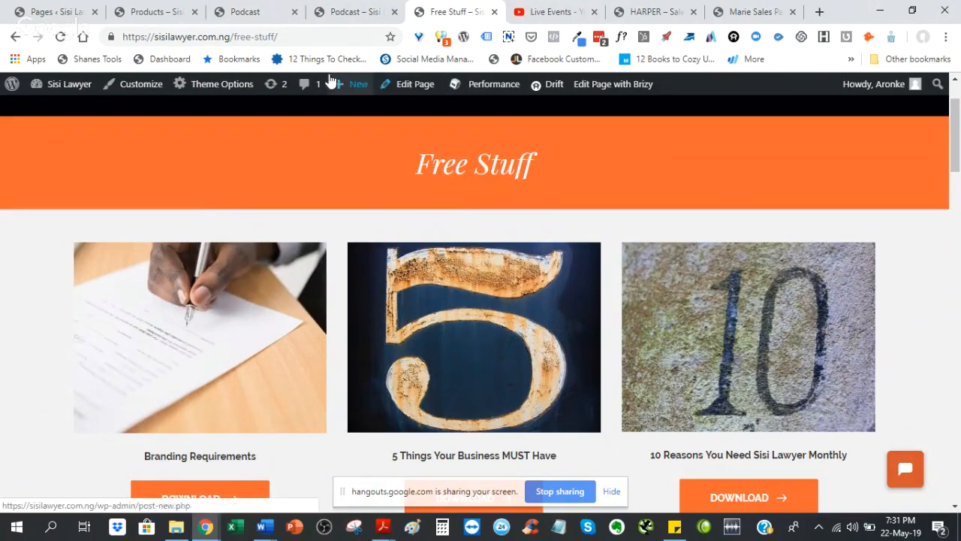
left_click(610, 88)
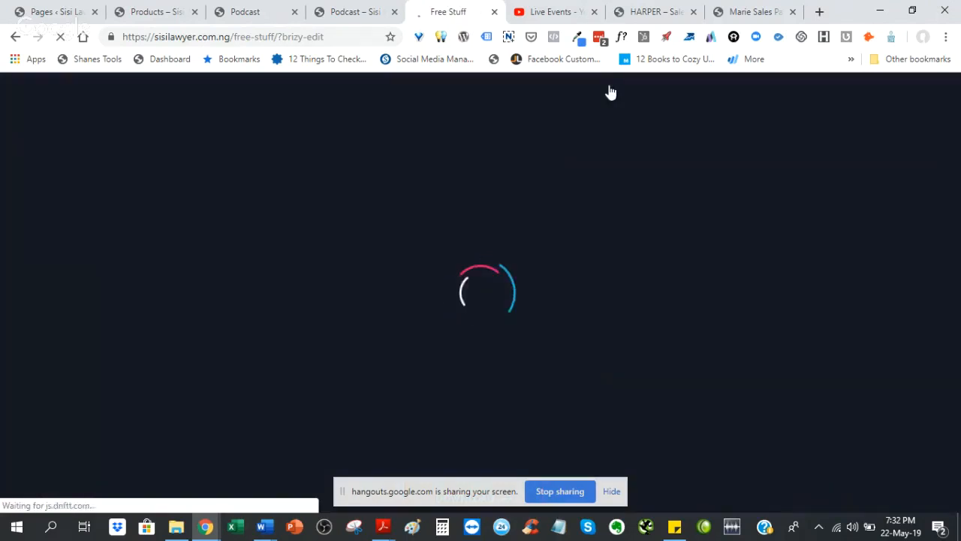
left_click(349, 9)
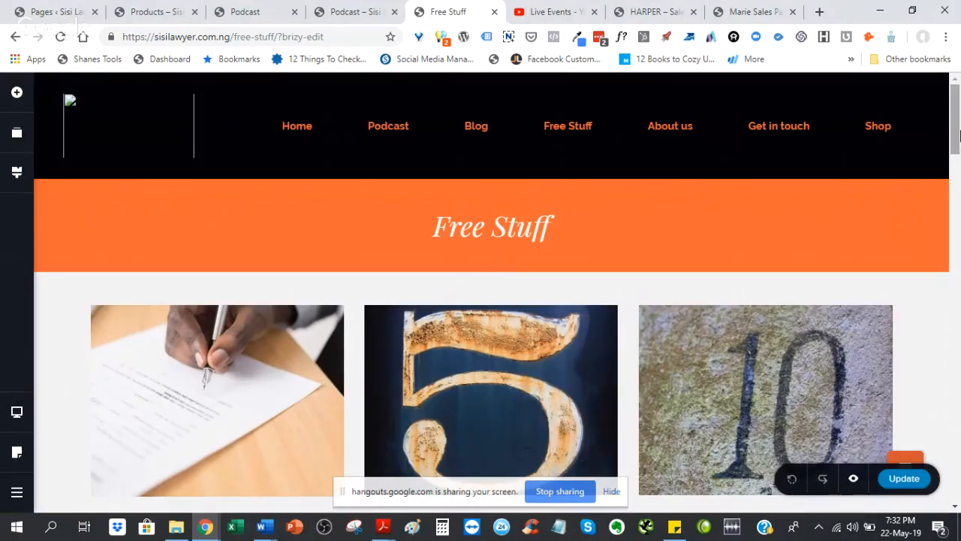
Step: Delete the empty middle column beside the "Benefit Of Marriage" item in the last row of downloads
left_click_drag(959, 129, 958, 414)
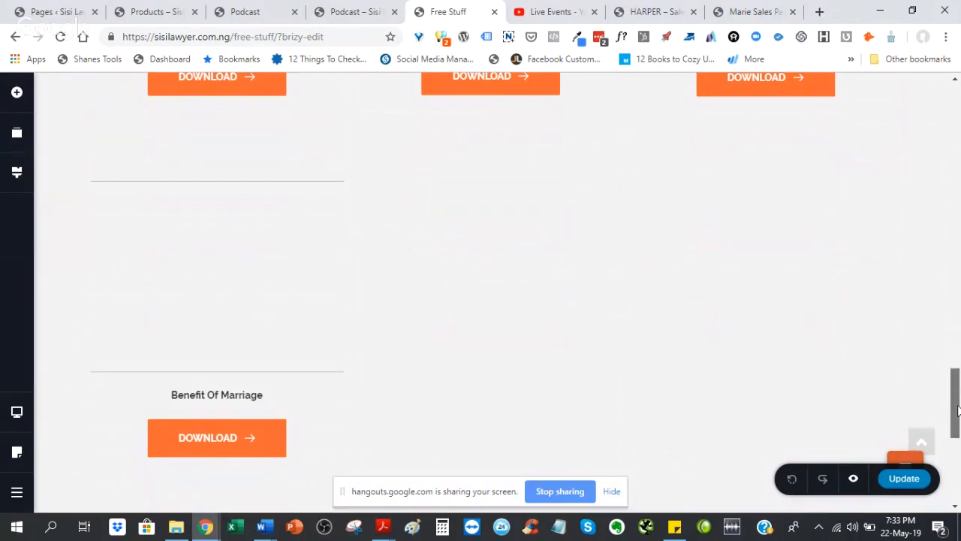
scroll(956, 405, "up", 4)
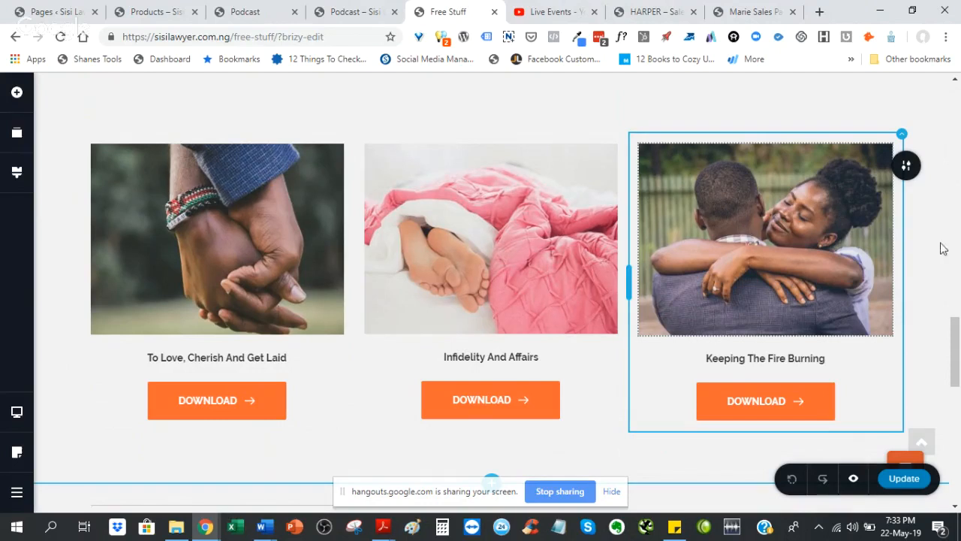
left_click_drag(959, 325, 956, 385)
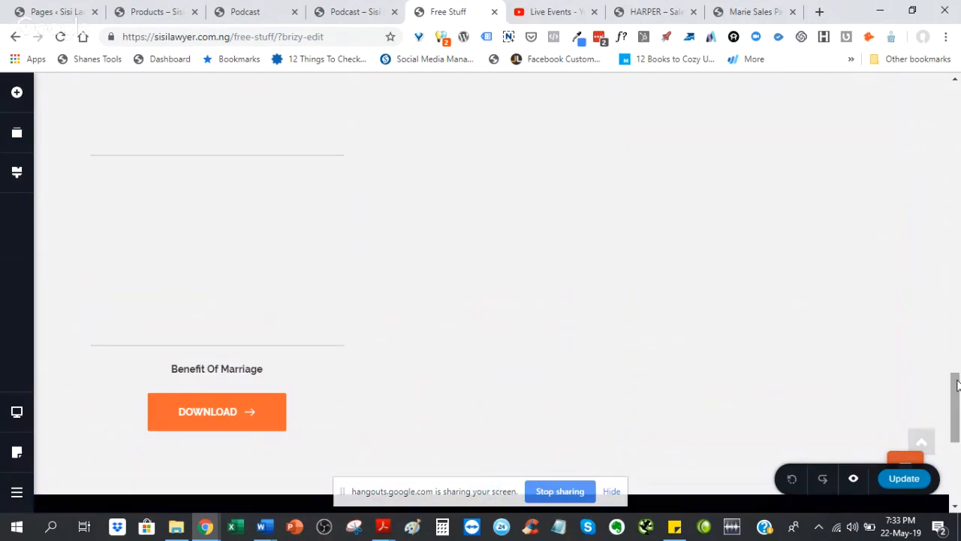
mouse_move(957, 383)
left_mouse_down()
mouse_move(957, 326)
mouse_move(957, 399)
left_mouse_up()
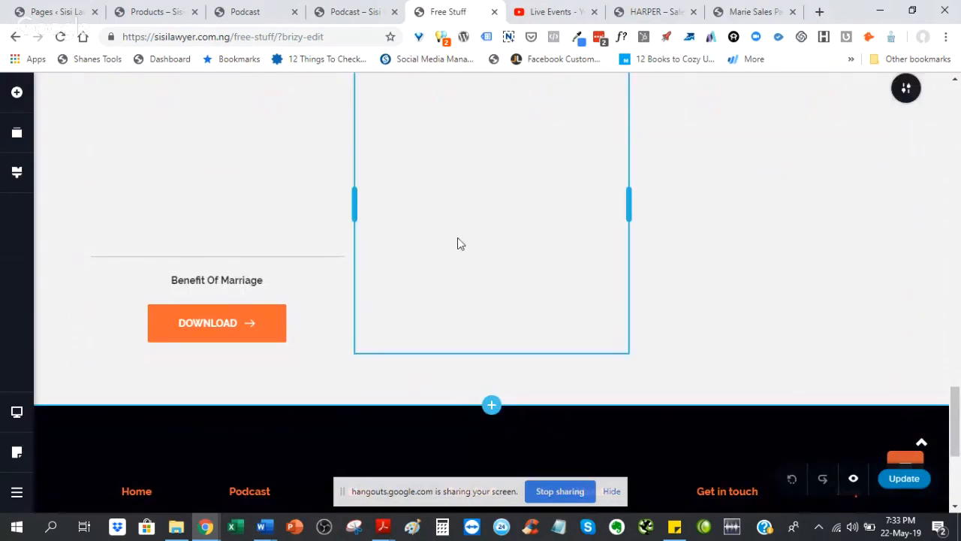
left_click_drag(957, 455, 957, 443)
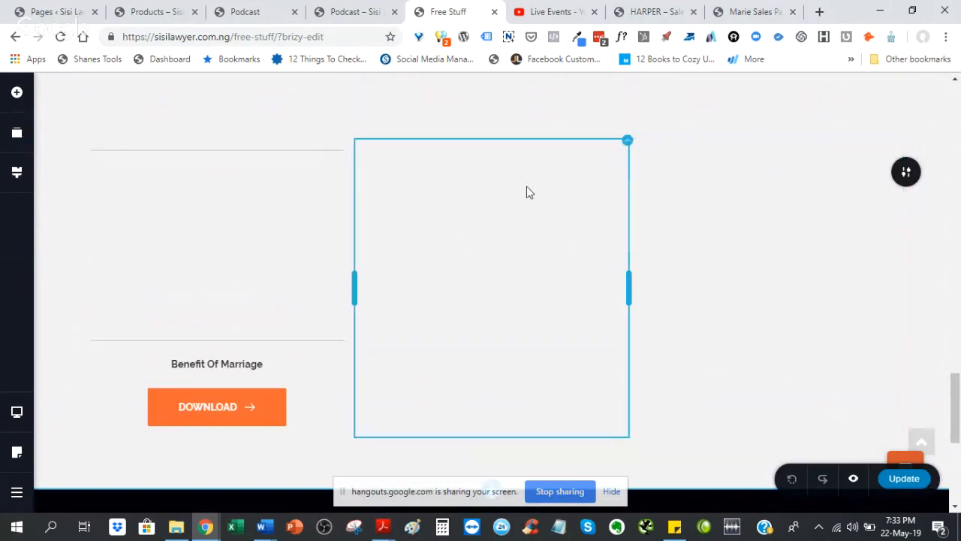
left_click(628, 143)
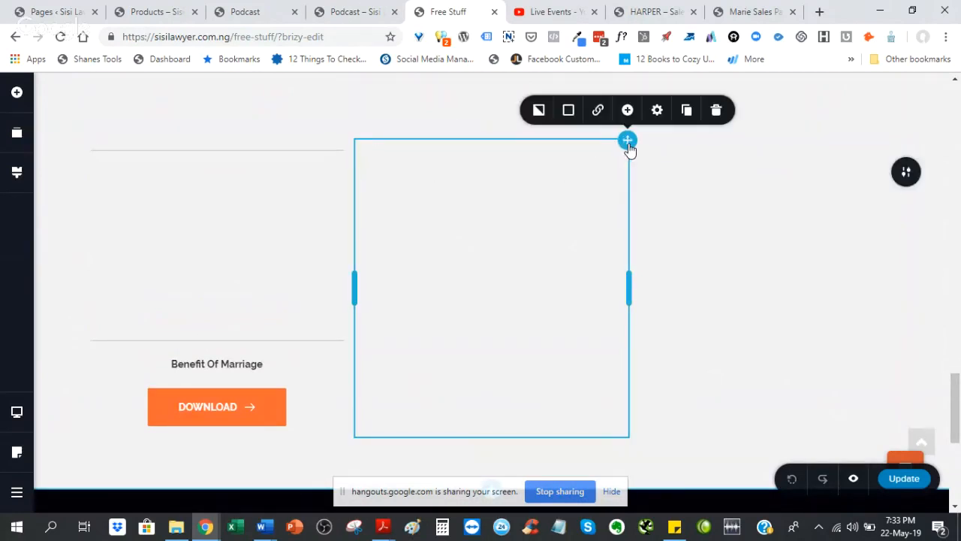
left_click(715, 111)
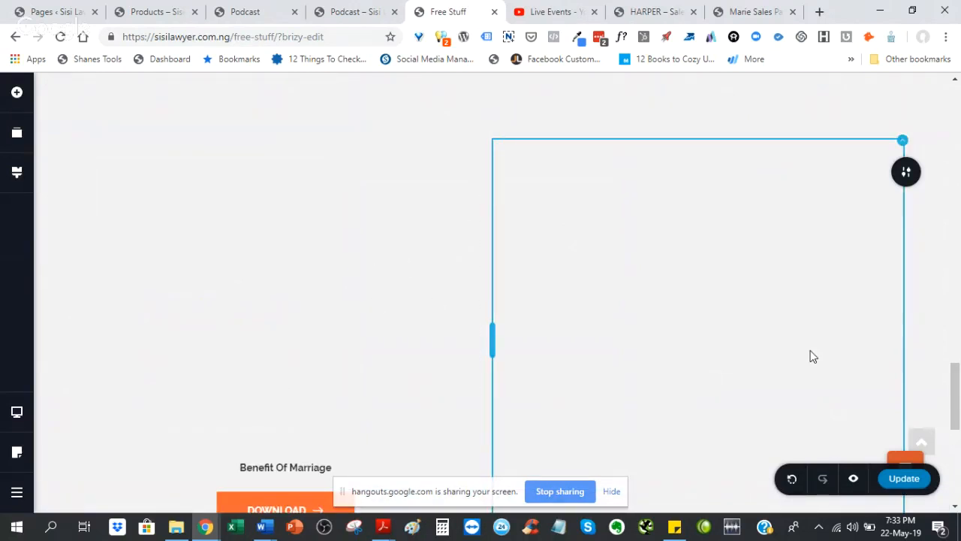
Step: Add an Image element as a new column directly beside the "Benefit Of Marriage" picture
scroll(959, 383, "down", 2)
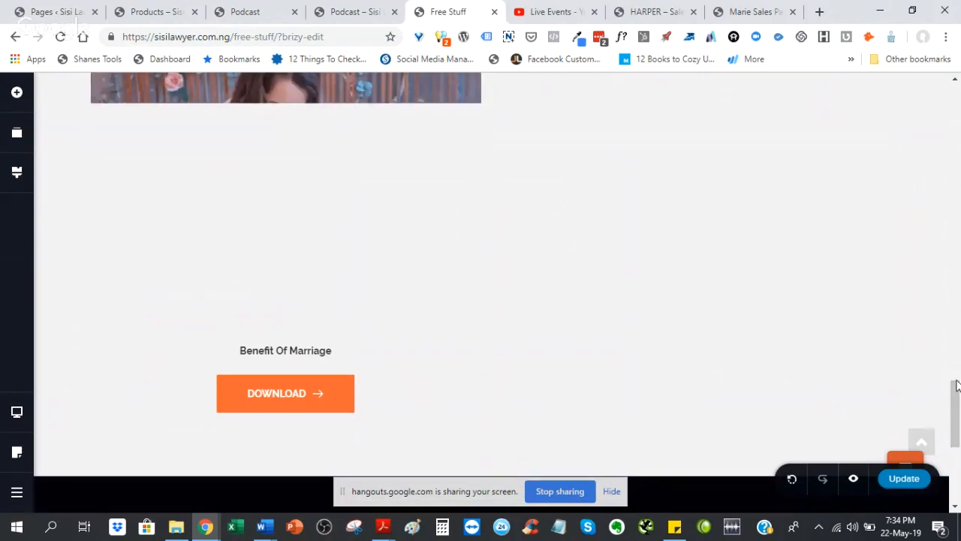
scroll(955, 387, "up", 5)
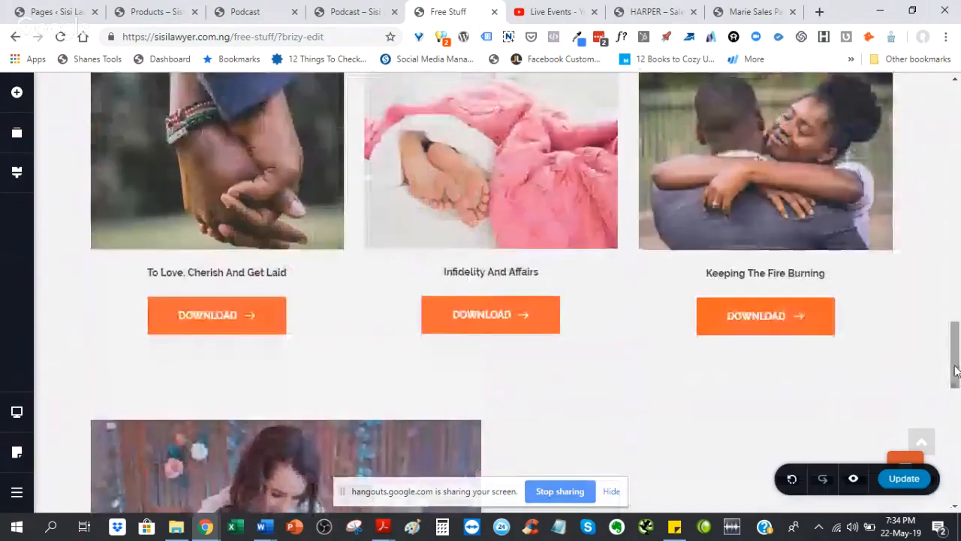
scroll(955, 366, "down", 3)
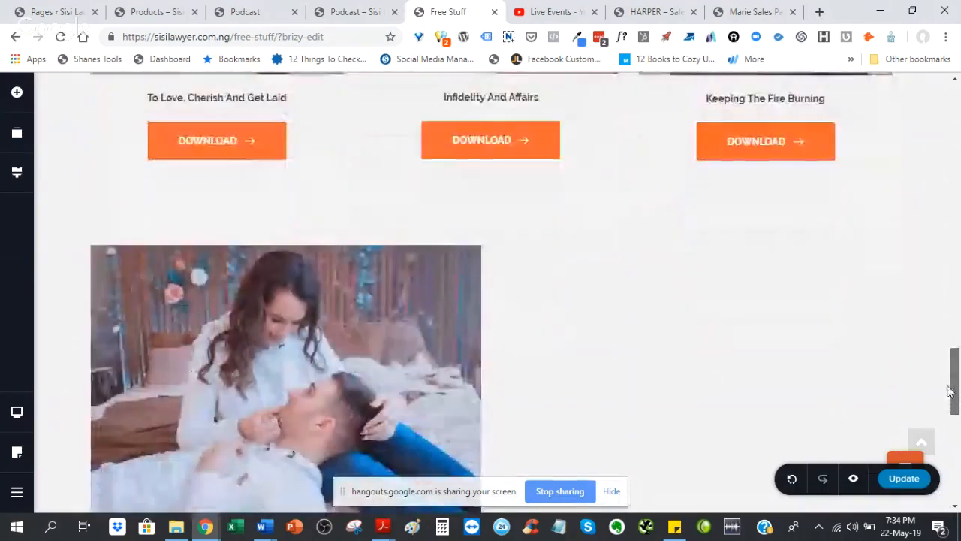
mouse_move(950, 391)
left_mouse_down()
mouse_move(945, 334)
mouse_move(939, 399)
left_mouse_up()
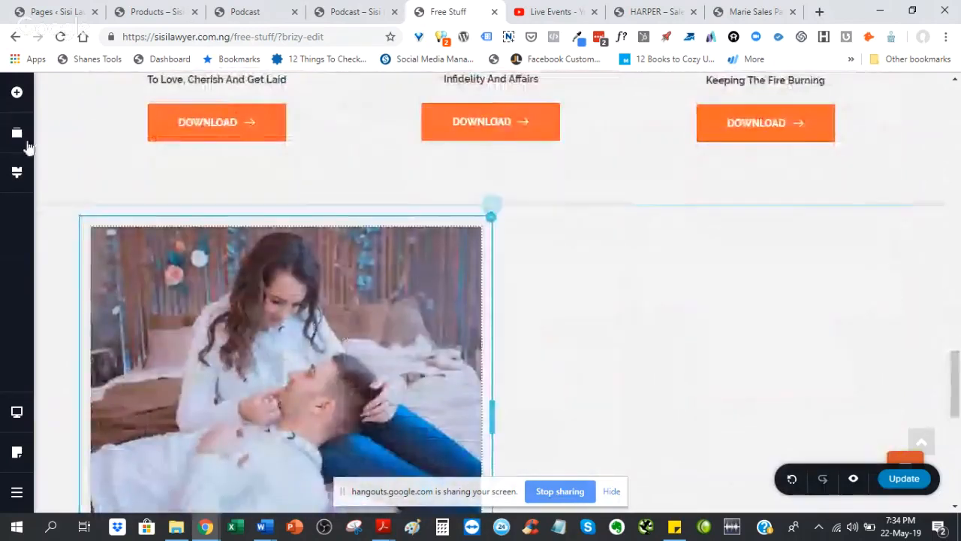
left_click(17, 92)
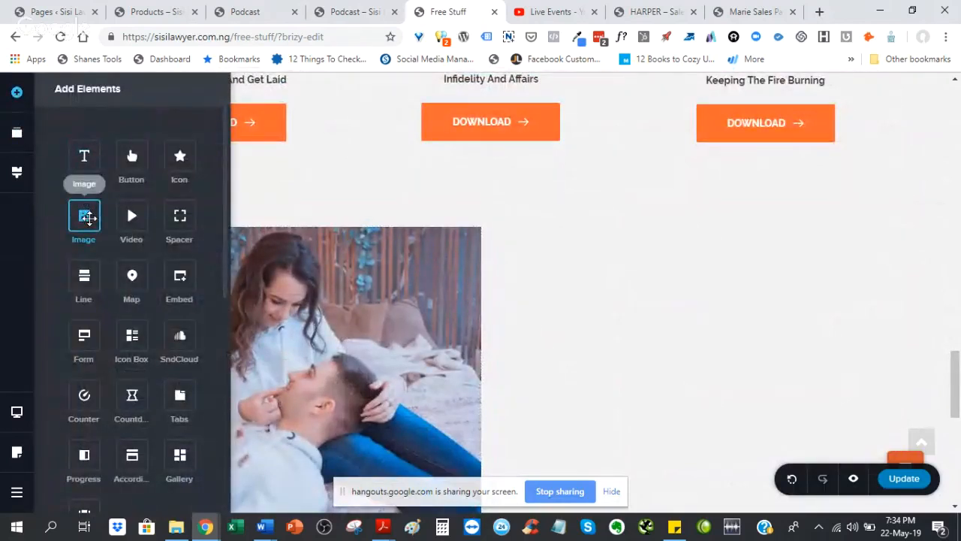
left_click_drag(88, 218, 473, 335)
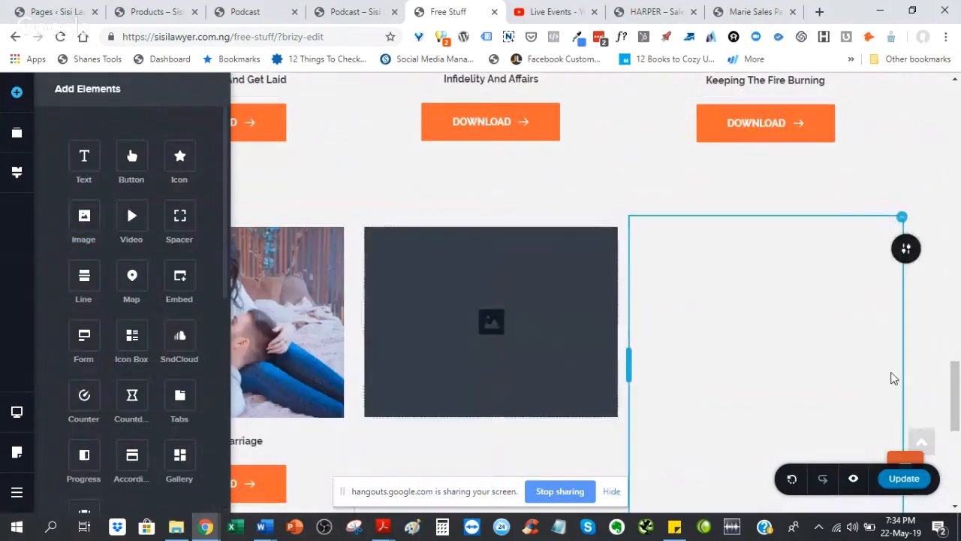
Step: Replace the remaining empty column of the "Benefit Of Marriage" row with a new Image element as the third column
left_click(758, 309)
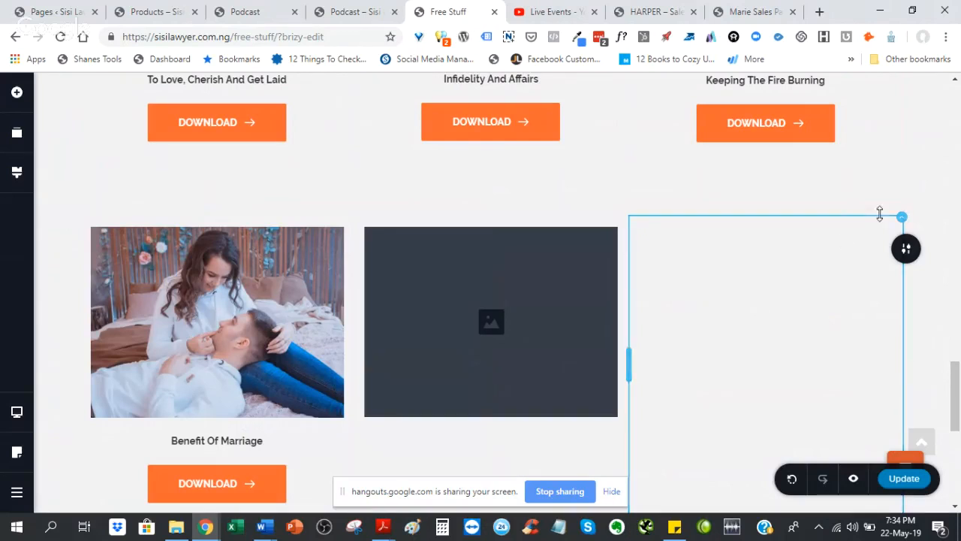
left_click(899, 225)
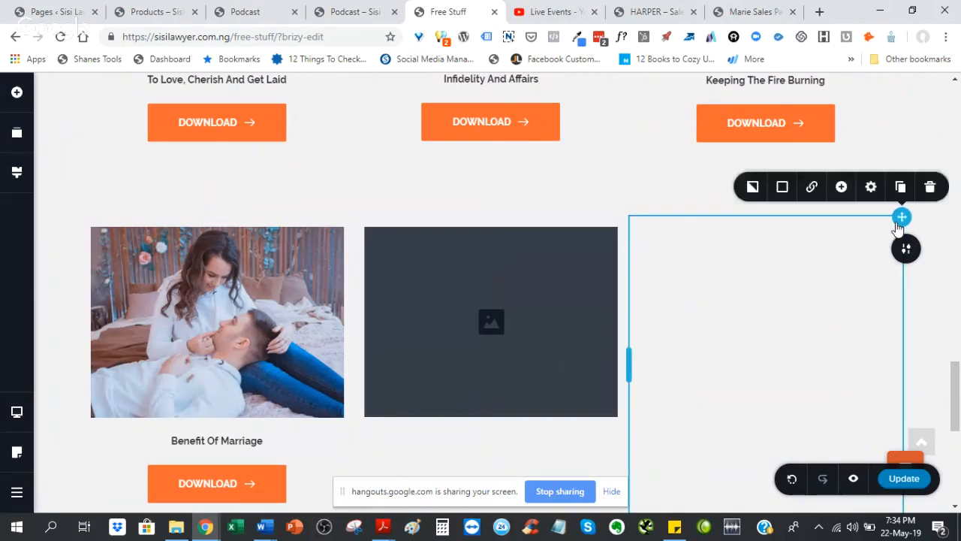
left_click(930, 187)
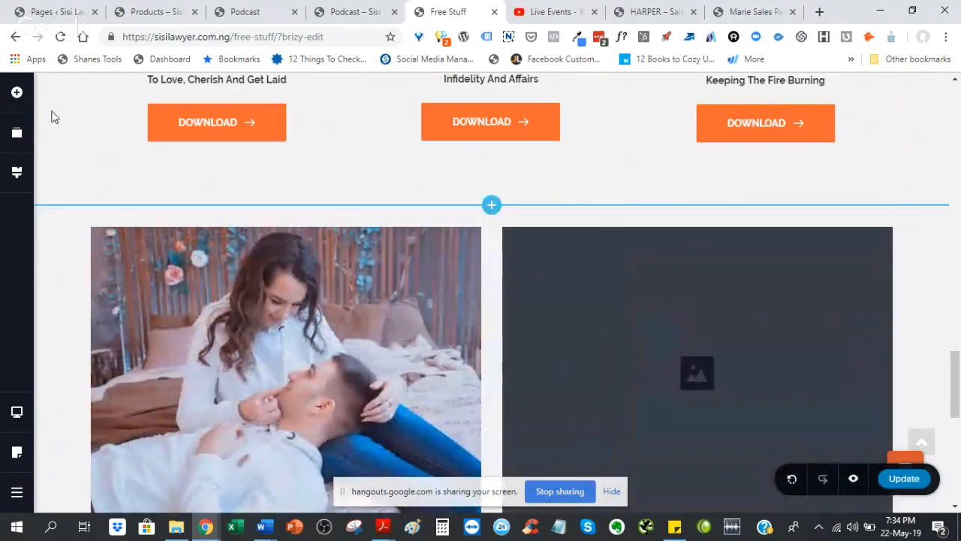
left_click(17, 92)
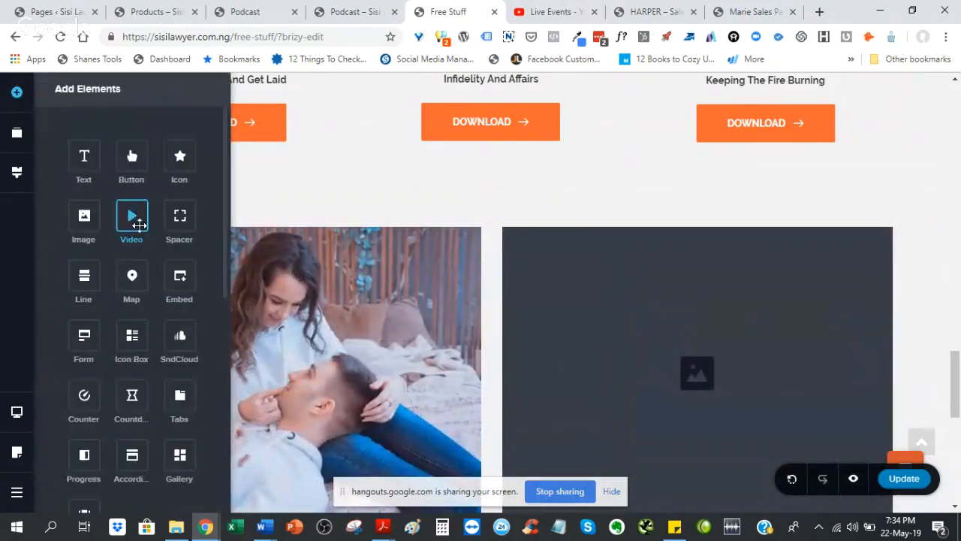
left_click_drag(84, 215, 867, 358)
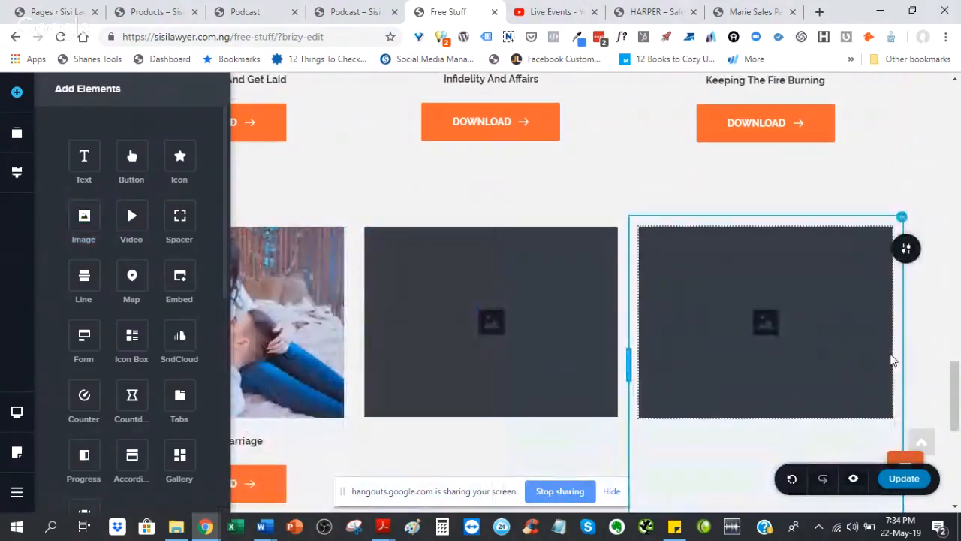
Step: Add a Text element and a Button element beneath each of the two new image placeholders
left_click(959, 377)
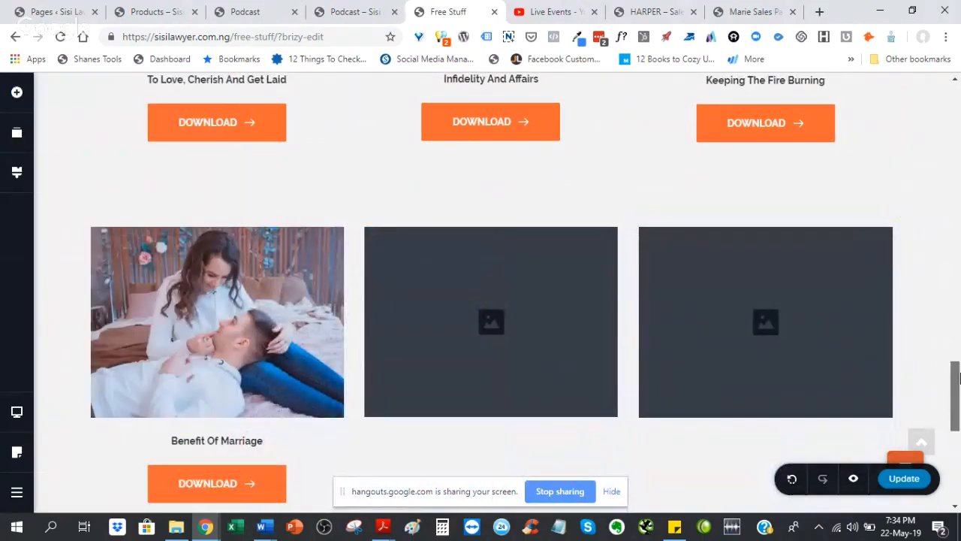
left_click_drag(958, 378, 958, 392)
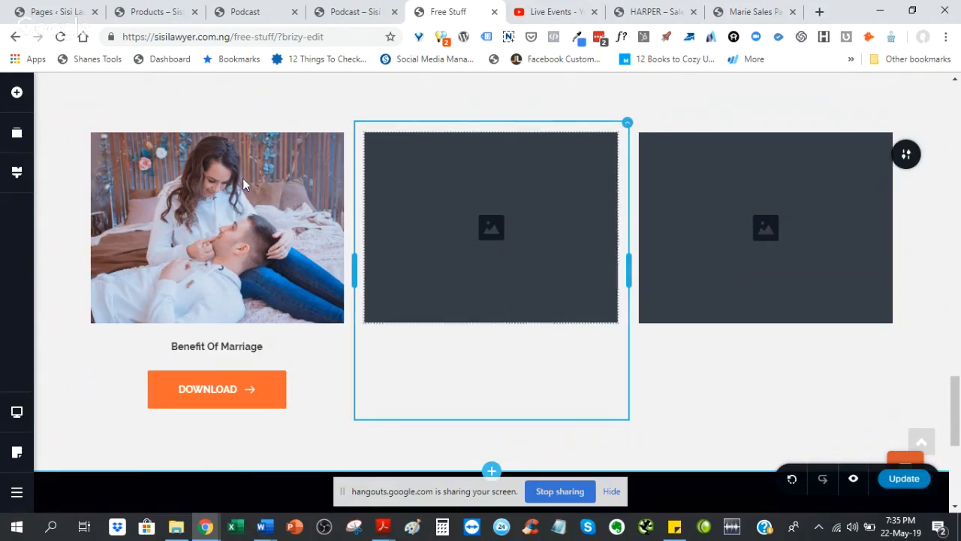
left_click(9, 95)
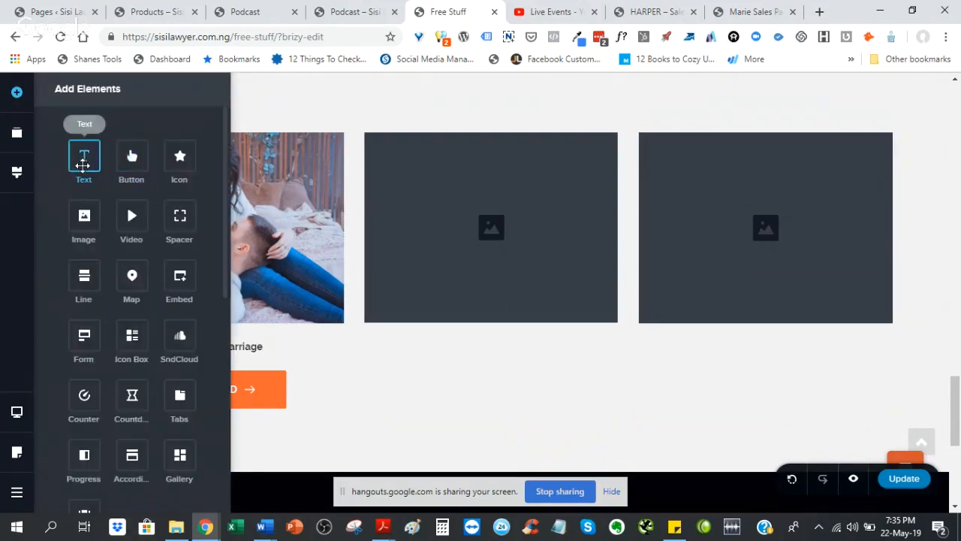
left_click_drag(83, 161, 425, 337)
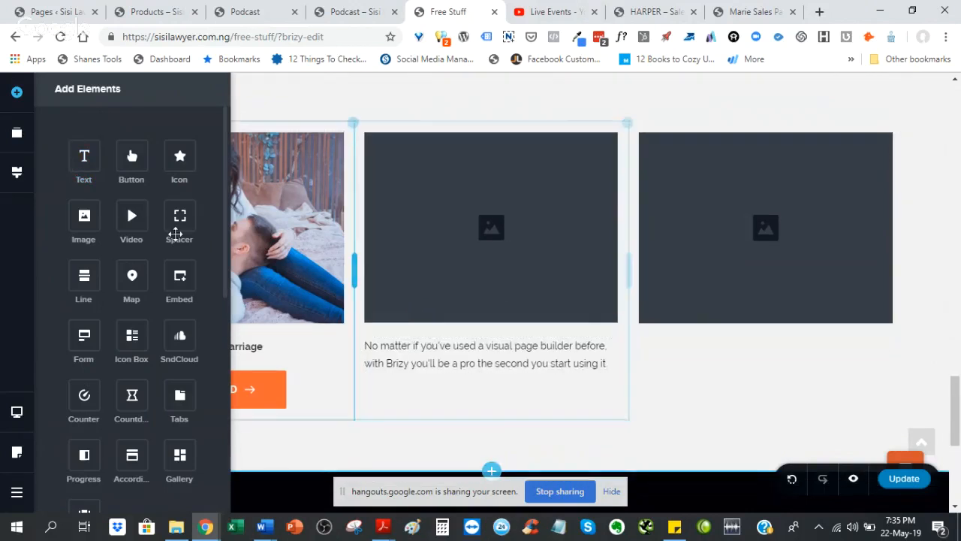
left_click_drag(82, 151, 680, 334)
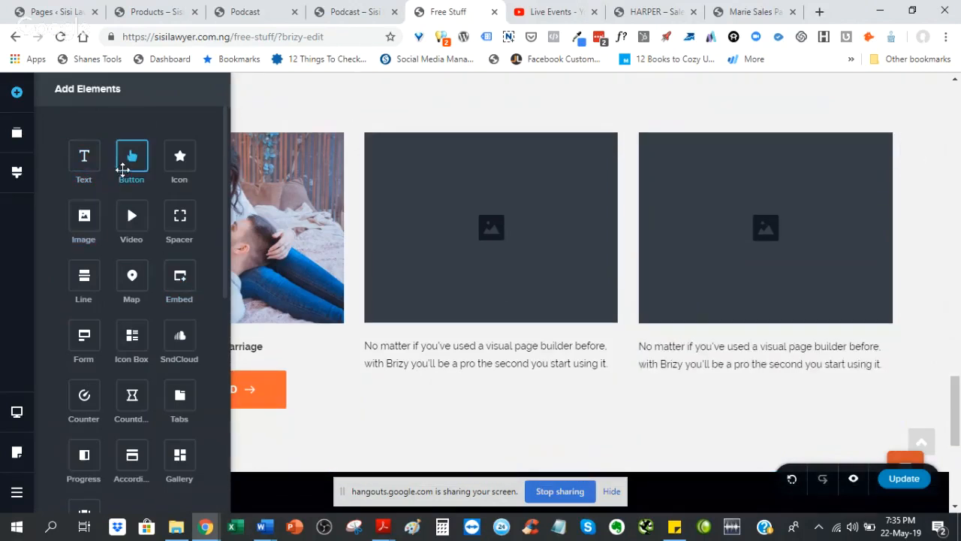
left_click_drag(122, 169, 431, 386)
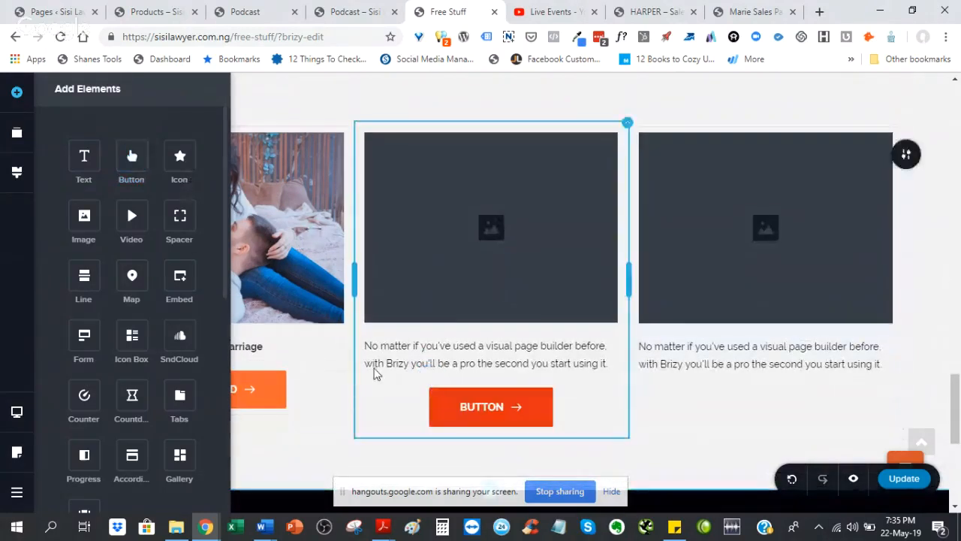
left_click_drag(131, 163, 691, 398)
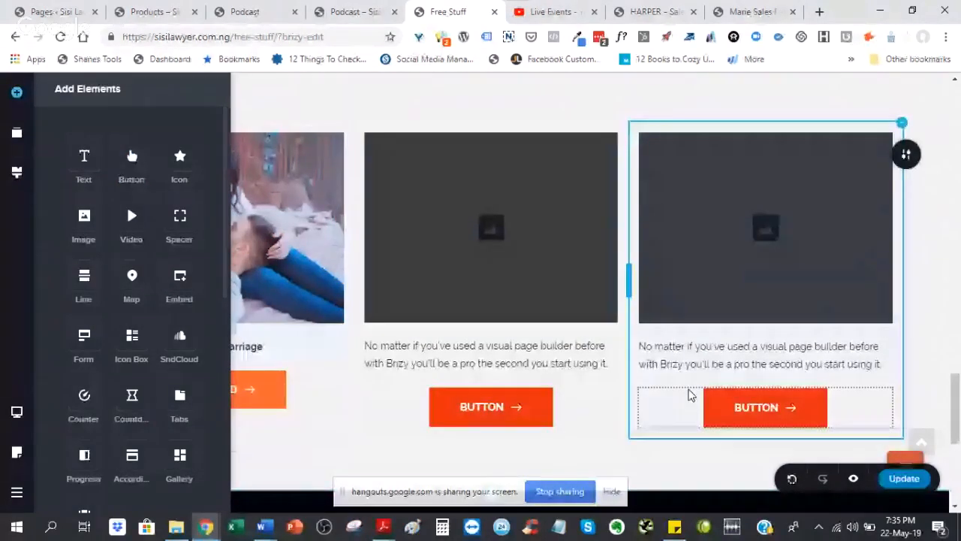
Step: Change the label of both new buttons to "DOWNLOAD"
left_click(489, 413)
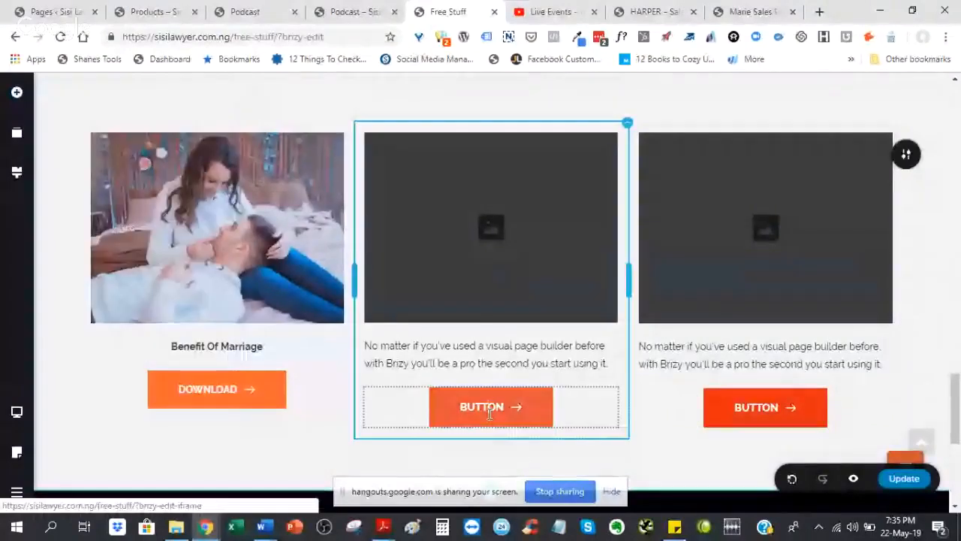
left_click(489, 413)
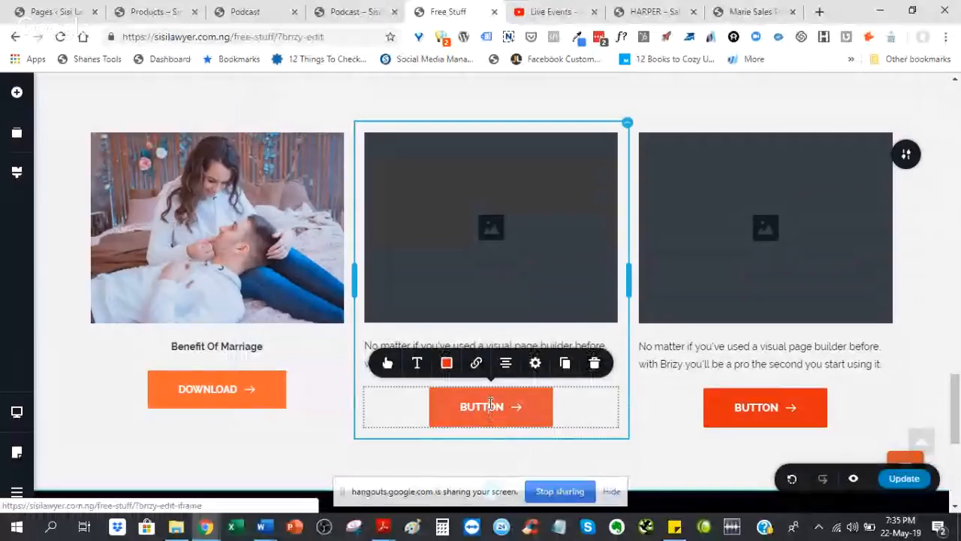
key("ctrl+a")
key("BackSpace")
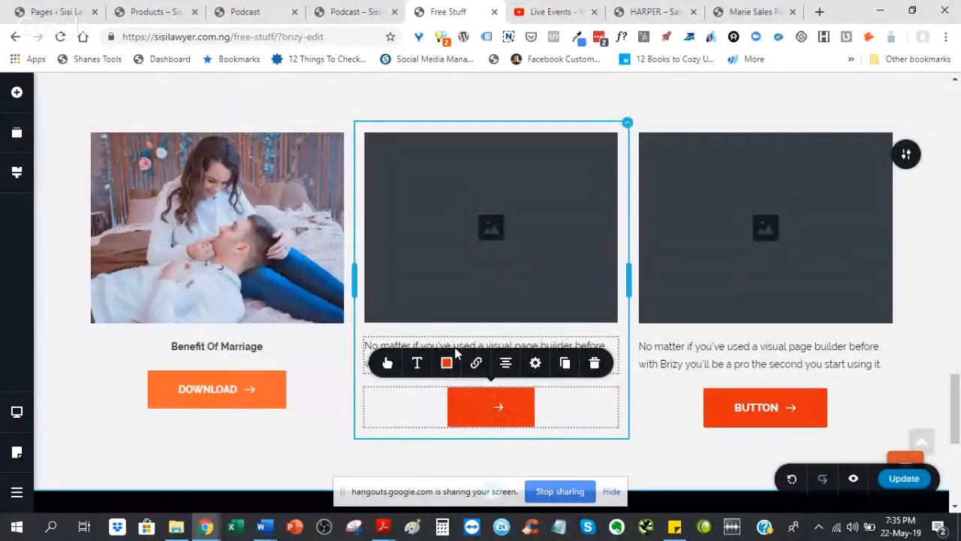
type("DOWNLOAD")
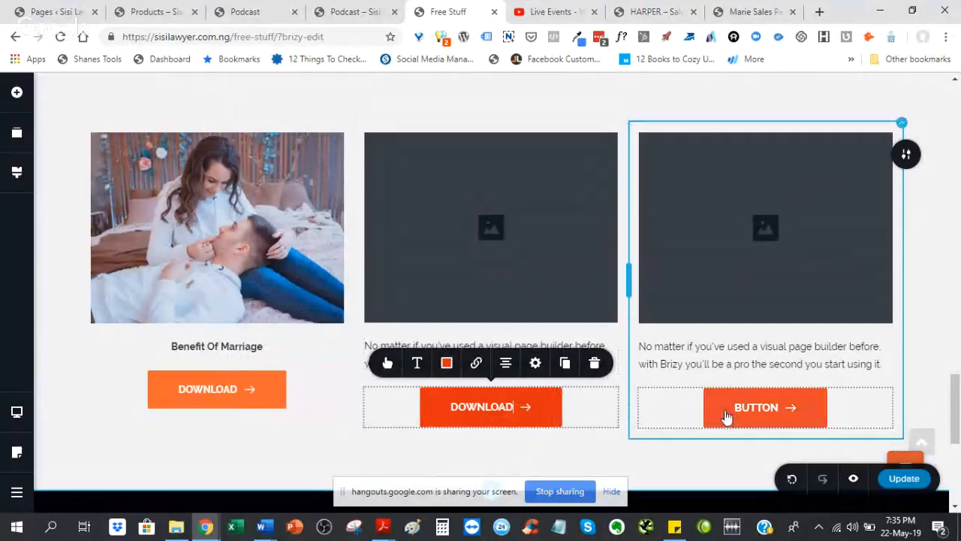
double_click(758, 408)
type("DOWNLOA")
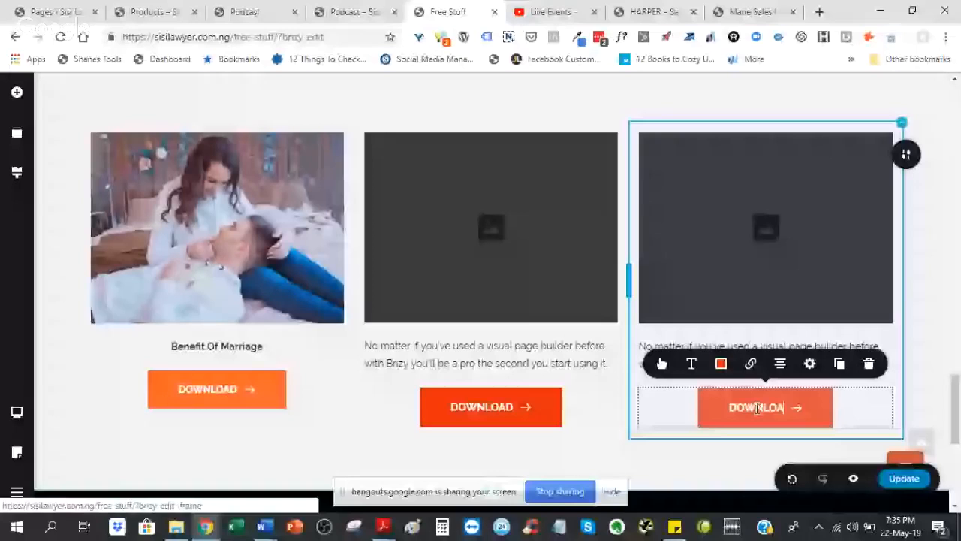
type("D")
Step: Delete the second line of the placeholder text beneath the middle image
left_click(610, 366)
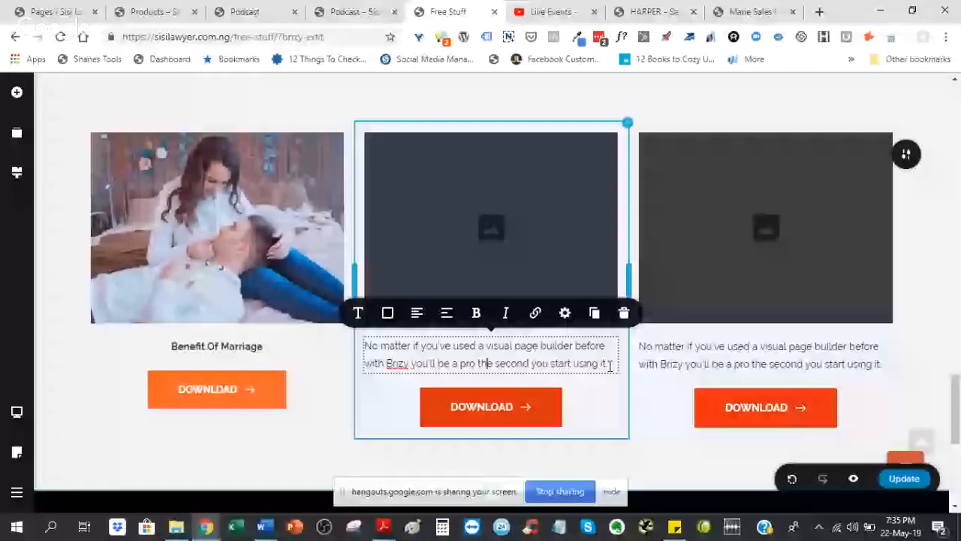
left_click_drag(610, 365, 370, 360)
key("BackSpace")
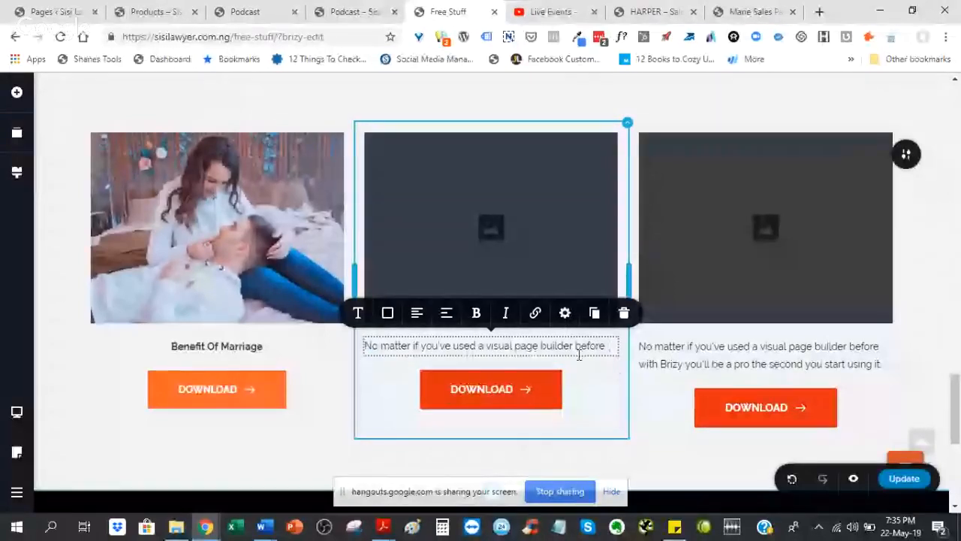
Step: Replace the placeholder text beneath the third column's image with "Family" and centre it
left_click(715, 366)
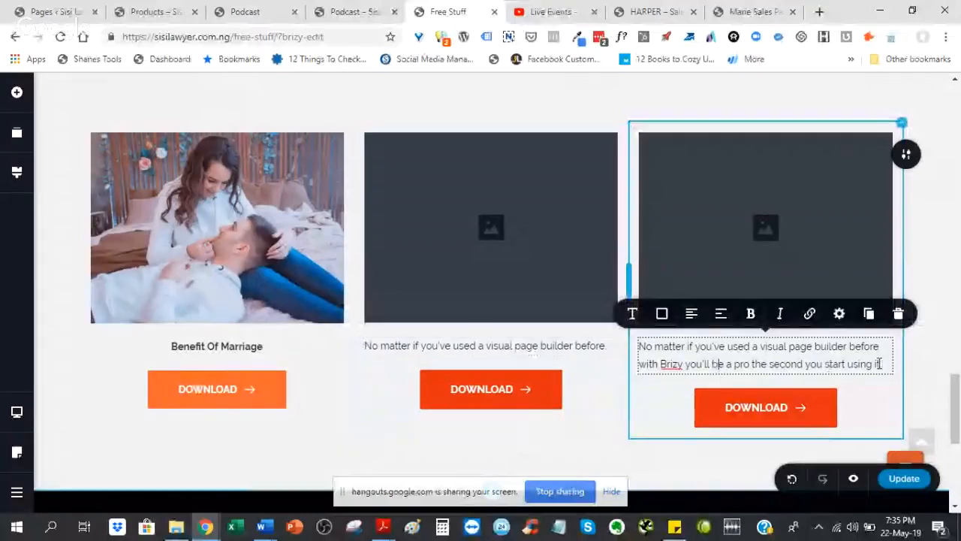
left_click_drag(880, 364, 640, 373)
key("BackSpace")
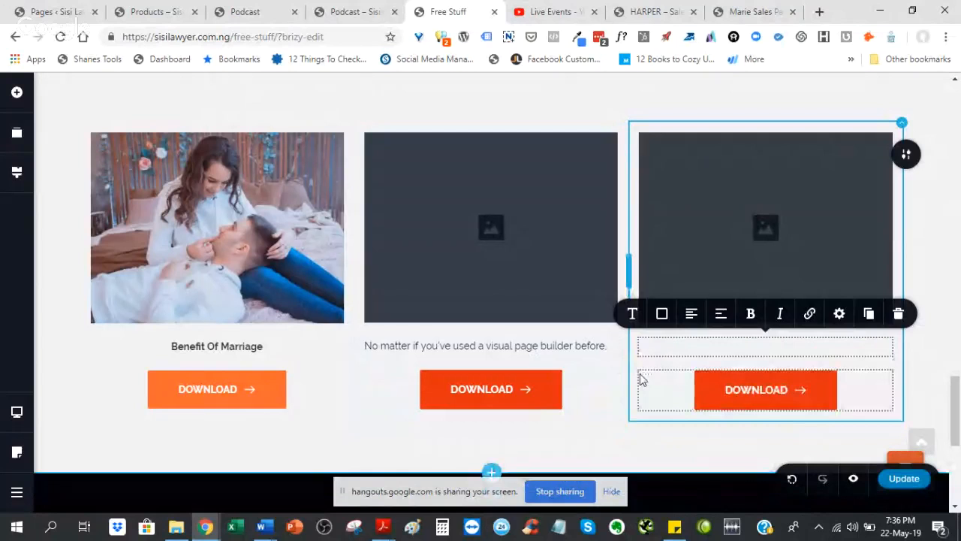
type("Family")
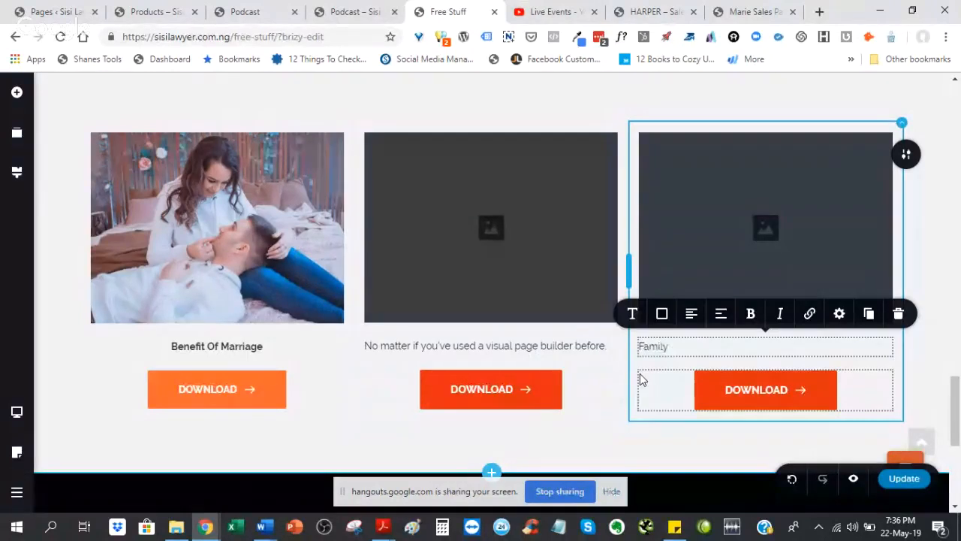
left_click(690, 315)
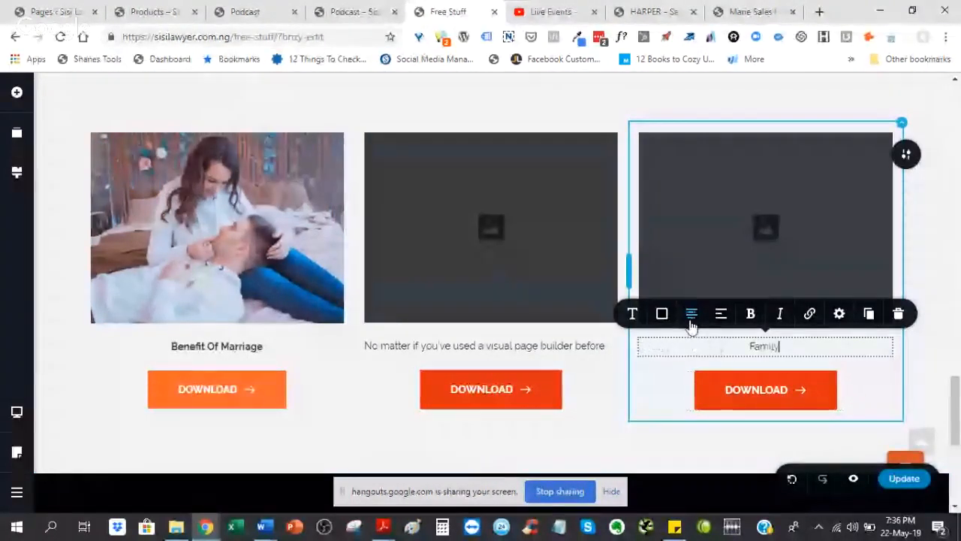
Step: Replace the middle column's placeholder text with "Friends", centred beneath its image
left_click(503, 343)
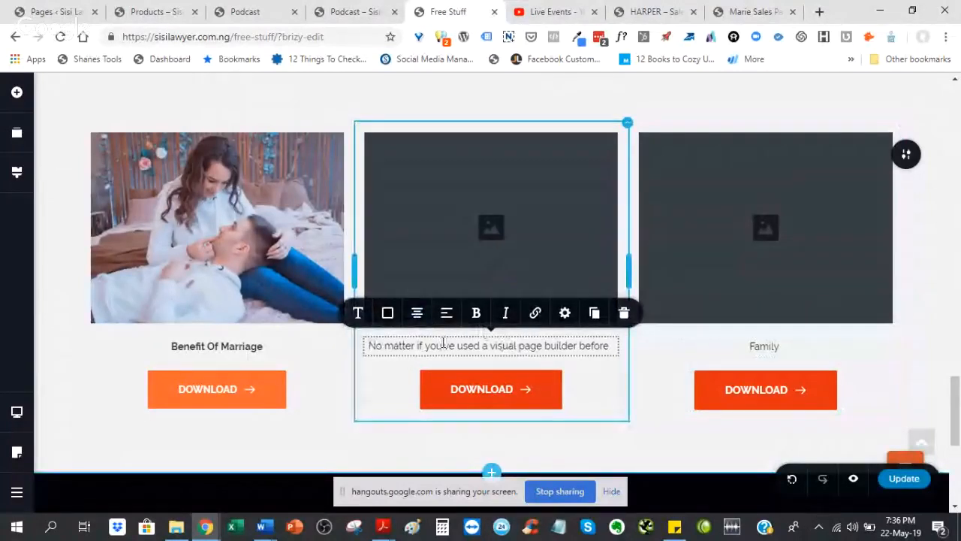
triple_click(443, 343)
type("Fr")
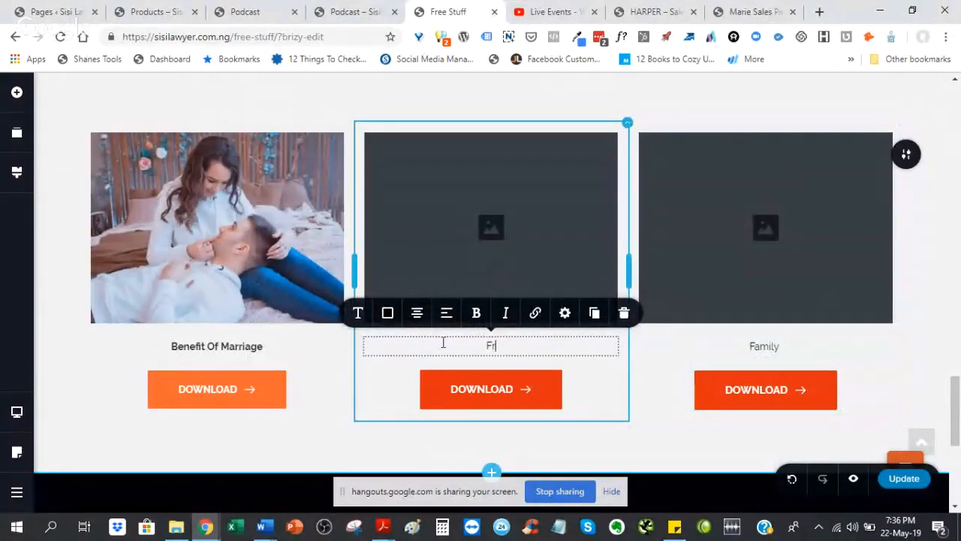
type("iends")
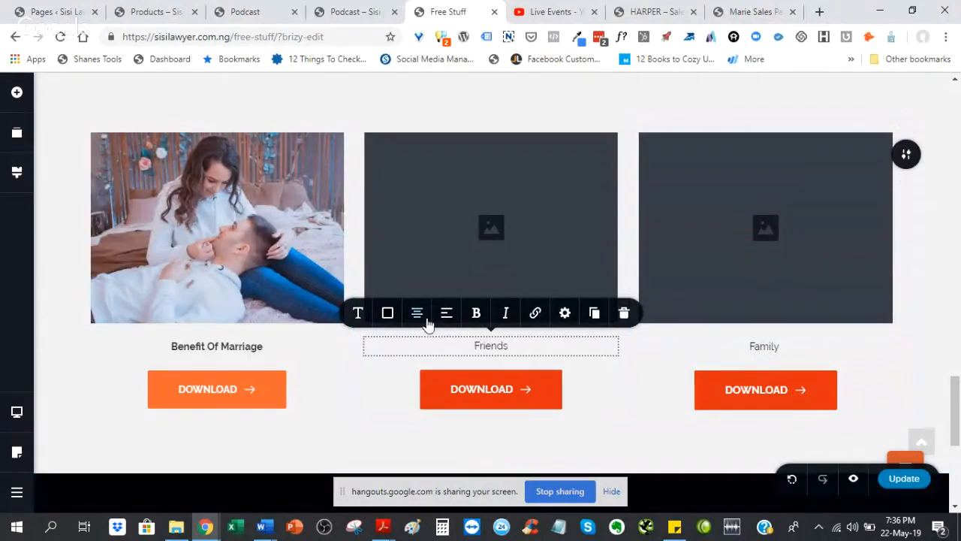
Step: Make the "Friends" and "Family" captions bold to match the "Benefit Of Marriage" caption
left_click(240, 350)
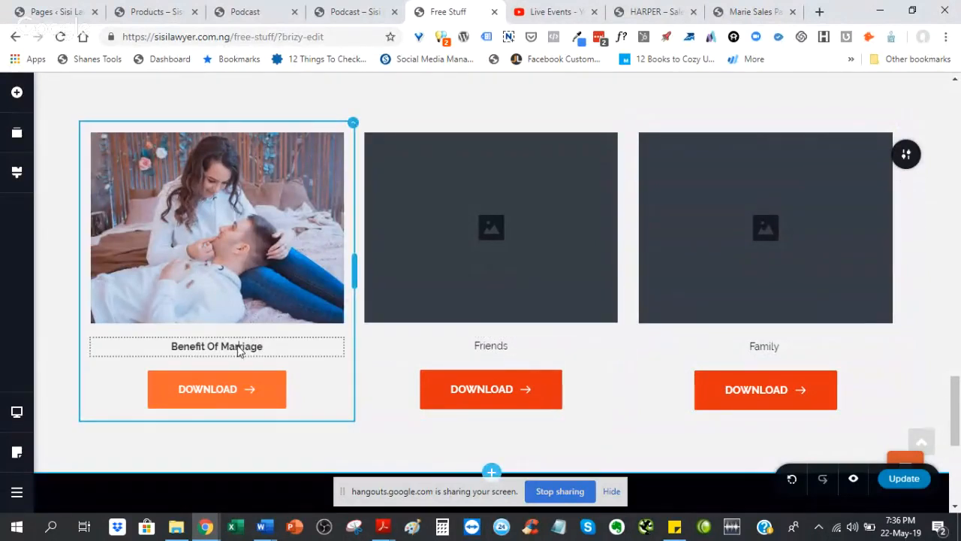
right_click(239, 349)
left_click(526, 347)
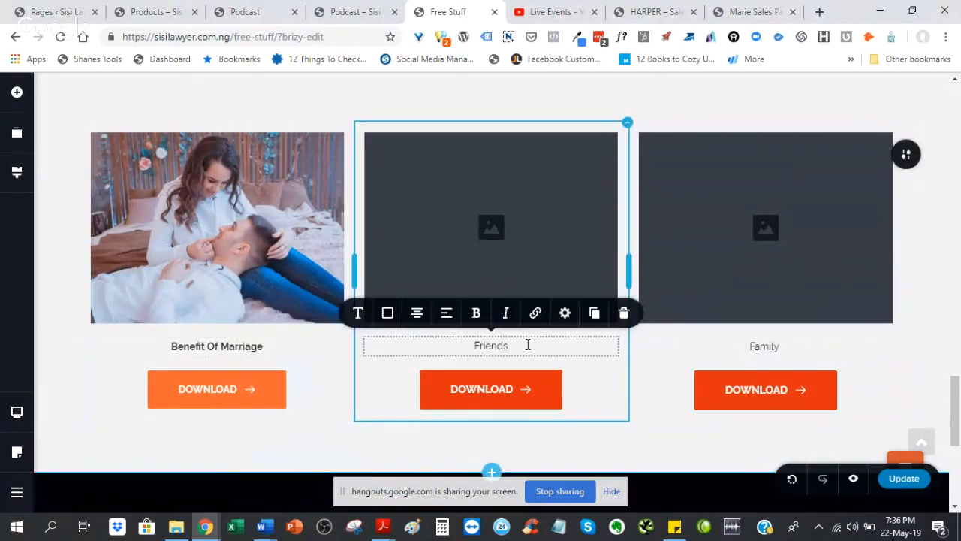
left_click(360, 313)
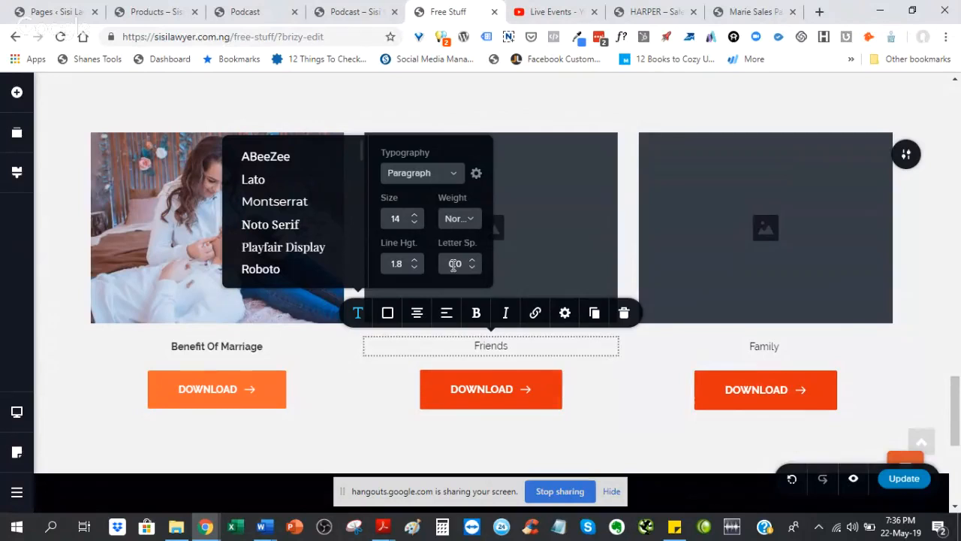
left_click(475, 315)
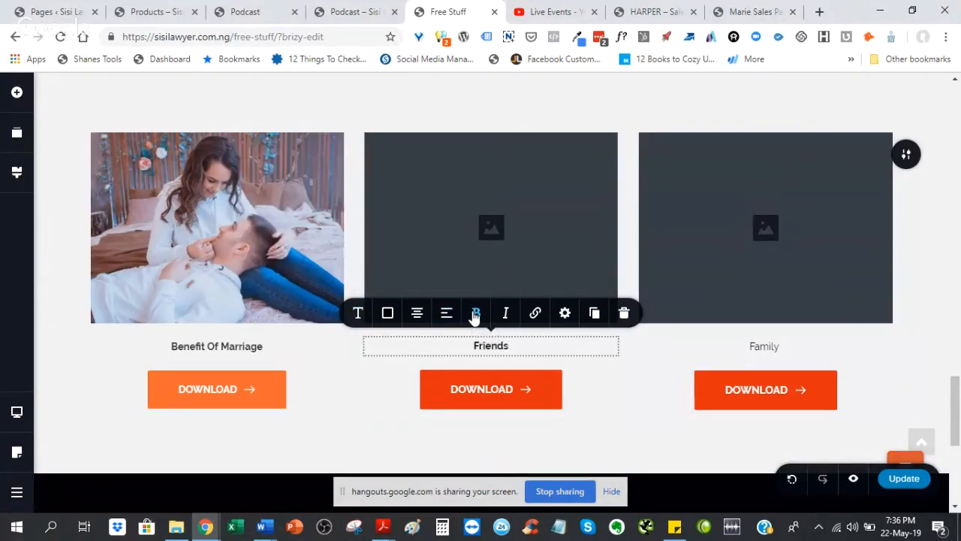
left_click(773, 356)
left_click(773, 356)
left_click(750, 316)
left_click(750, 318)
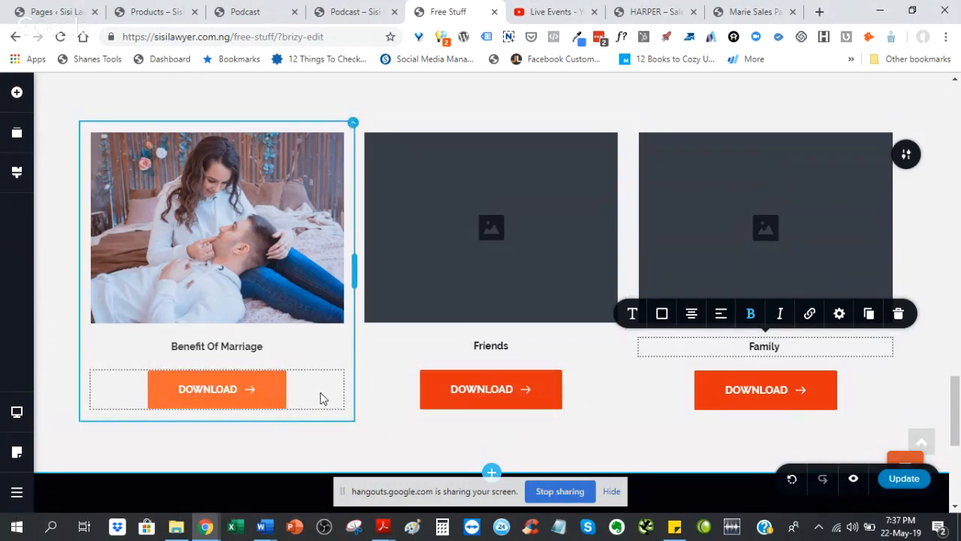
Step: Set the background colour of the "Friends" and "Family" download buttons to the orange palette swatch #FF6633
left_click(485, 396)
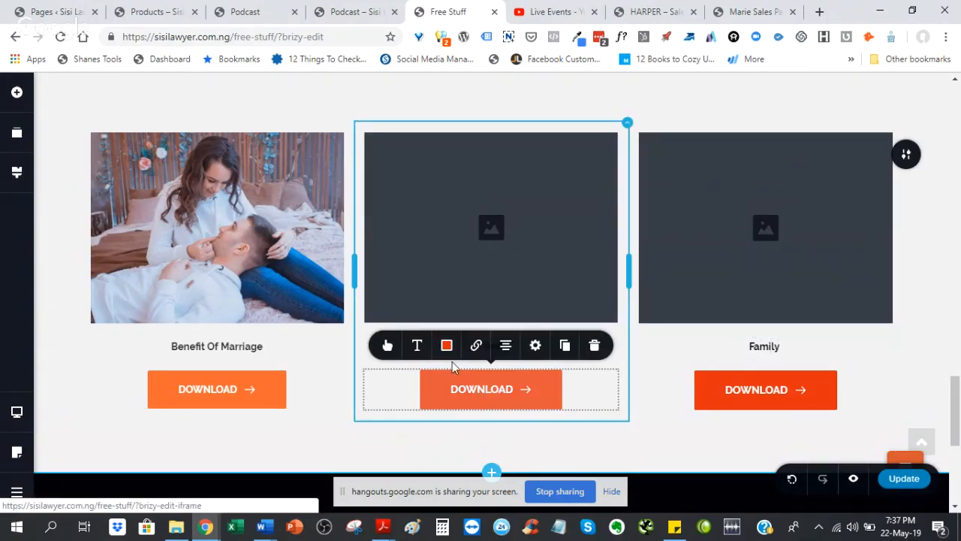
left_click(446, 347)
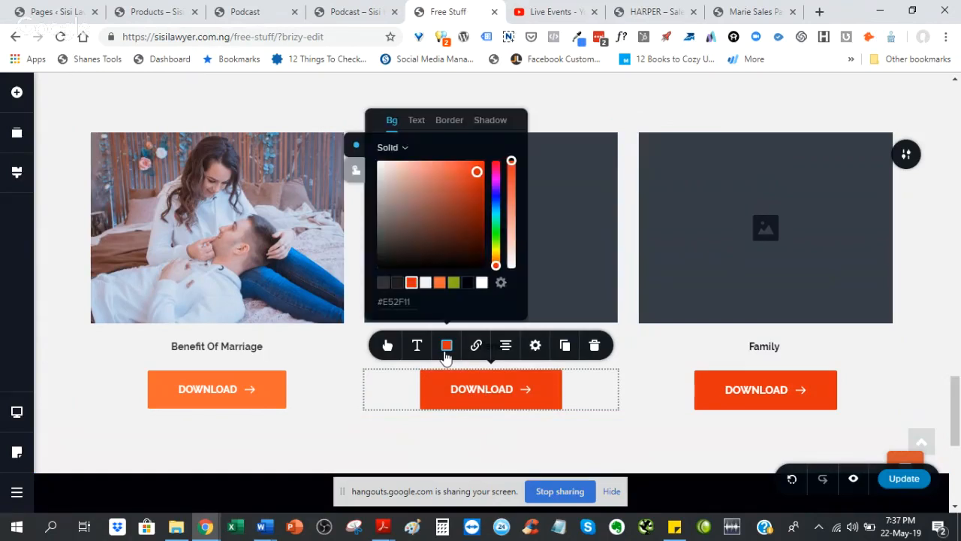
left_click(440, 282)
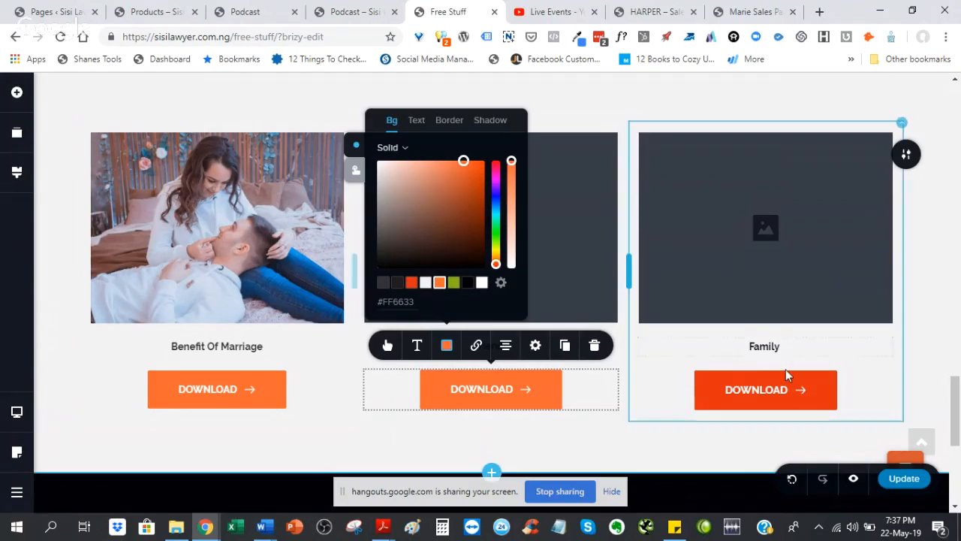
left_click(794, 385)
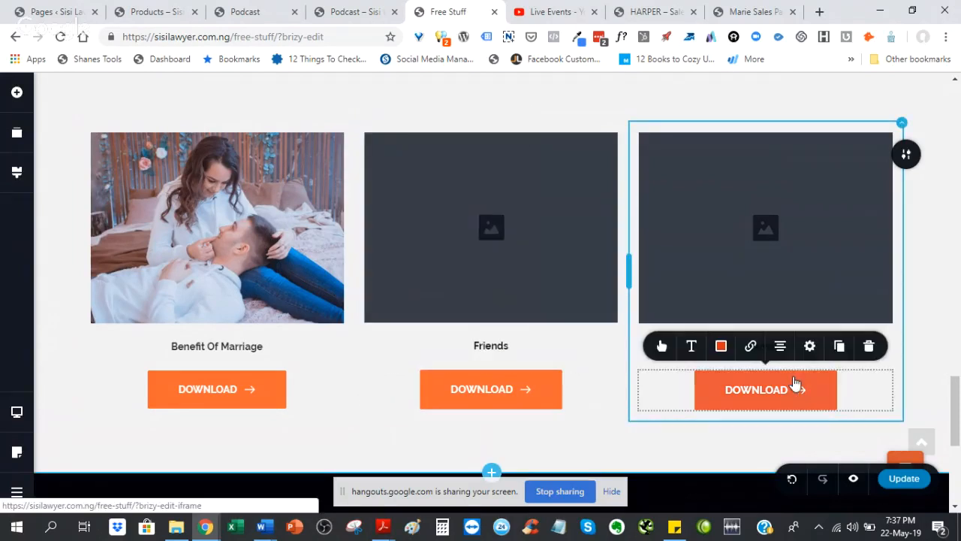
left_click(721, 348)
left_click(715, 290)
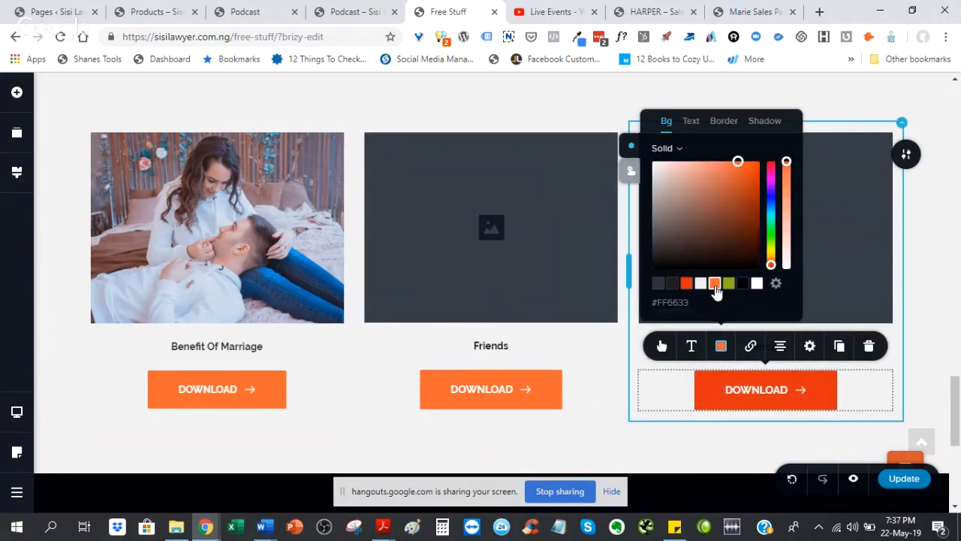
left_click(951, 330)
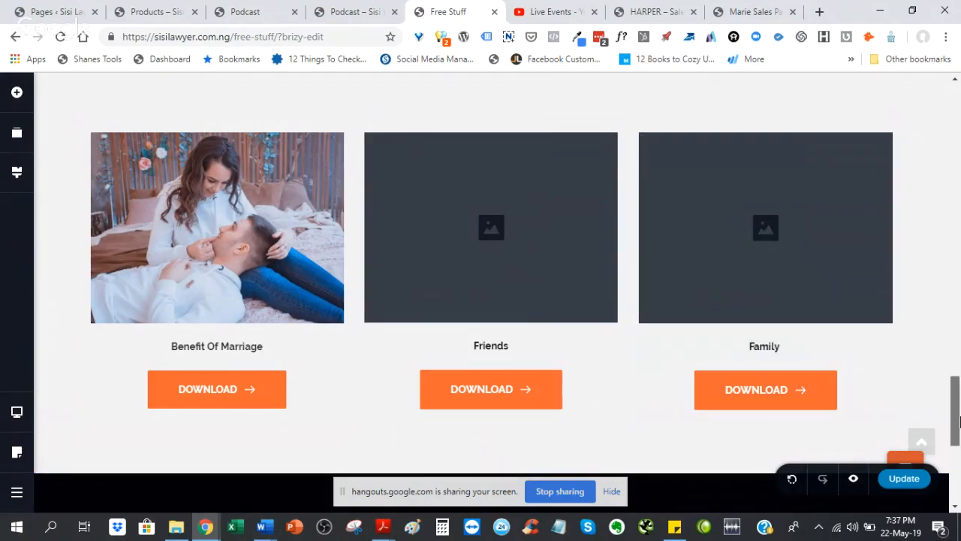
mouse_move(958, 422)
left_mouse_down()
mouse_move(958, 445)
mouse_move(958, 418)
left_mouse_up()
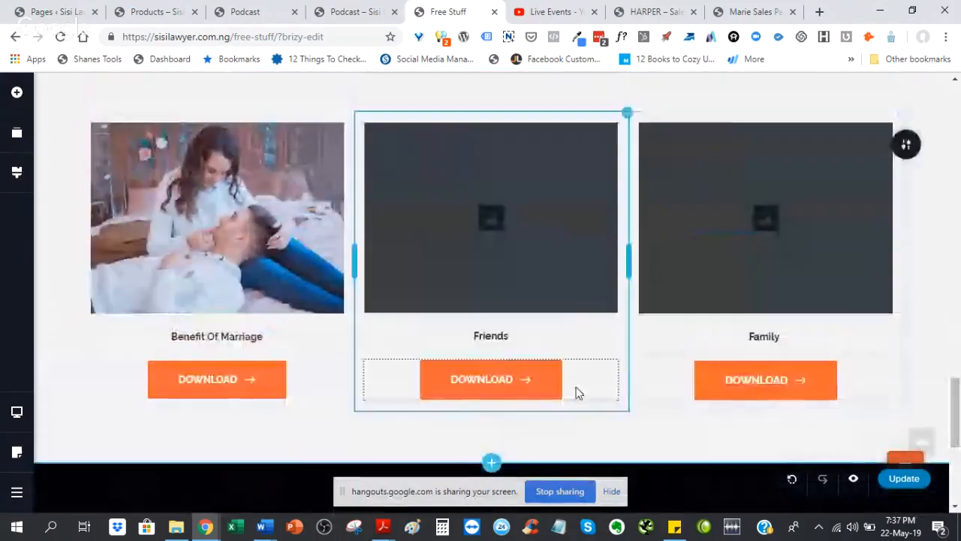
left_click(545, 385)
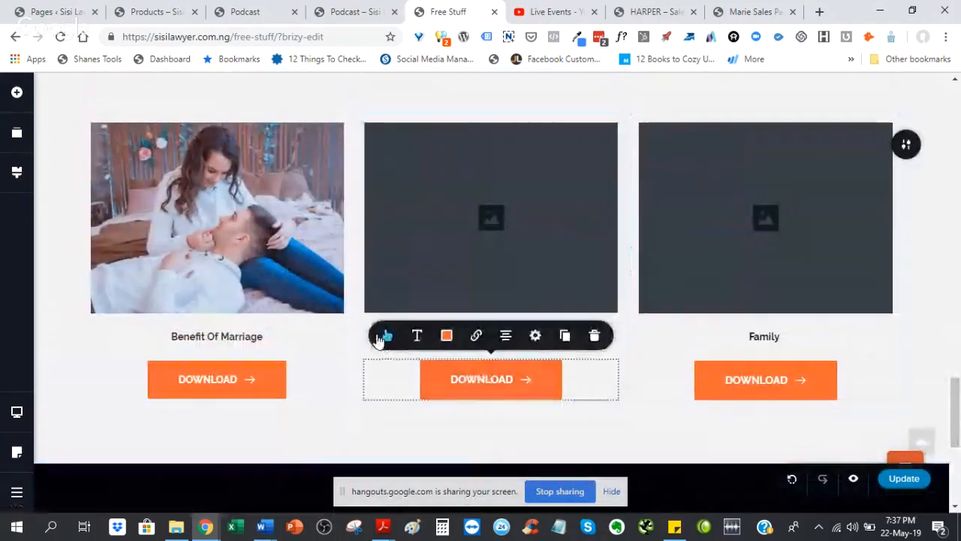
left_click(476, 335)
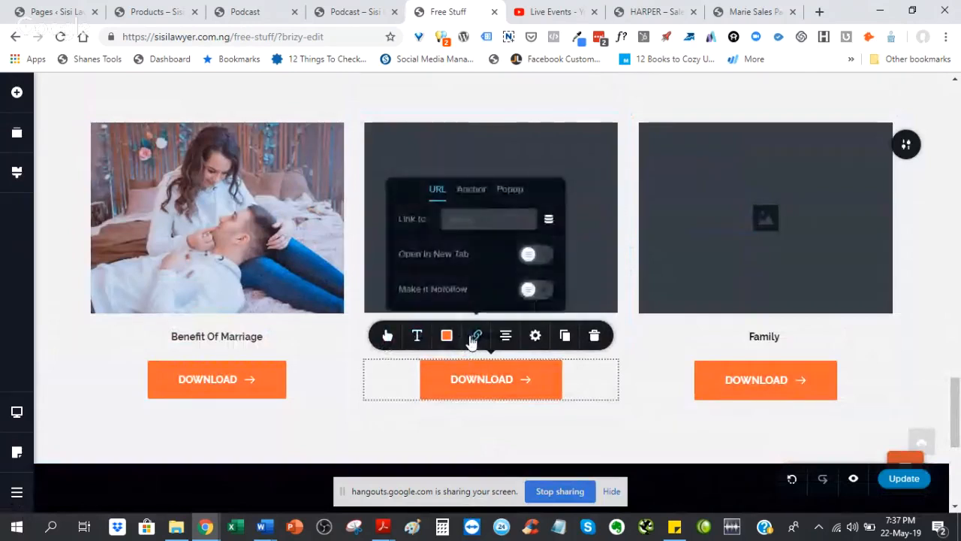
left_click(452, 220)
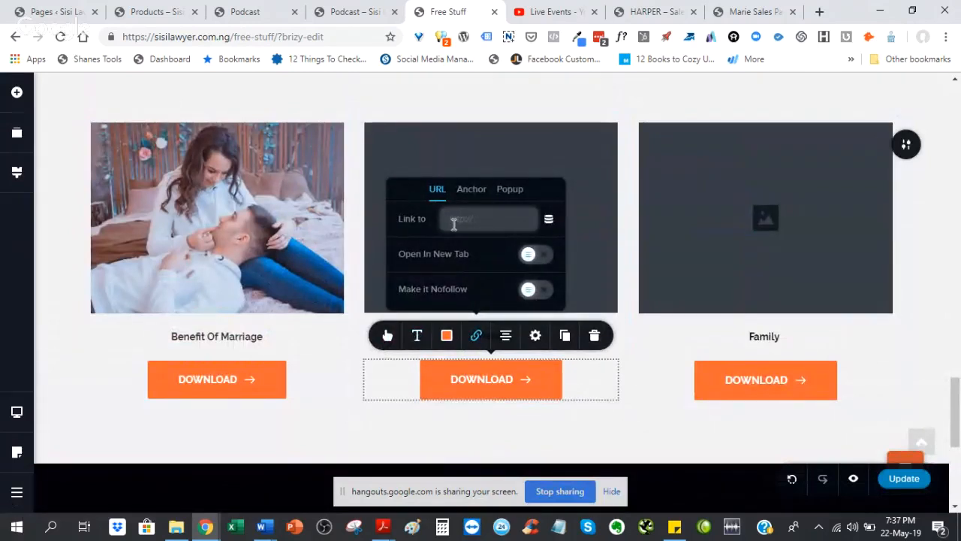
left_click(477, 337)
left_click(478, 338)
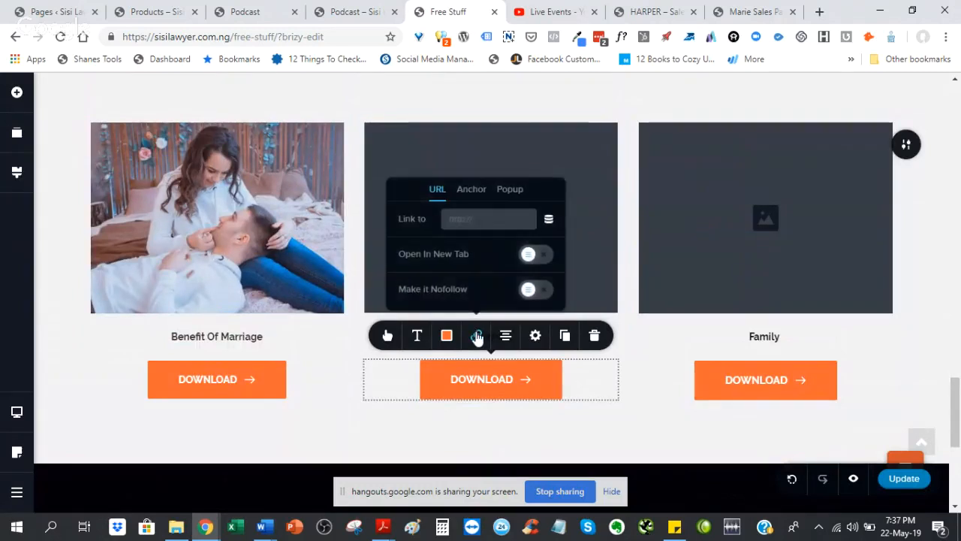
left_click(477, 337)
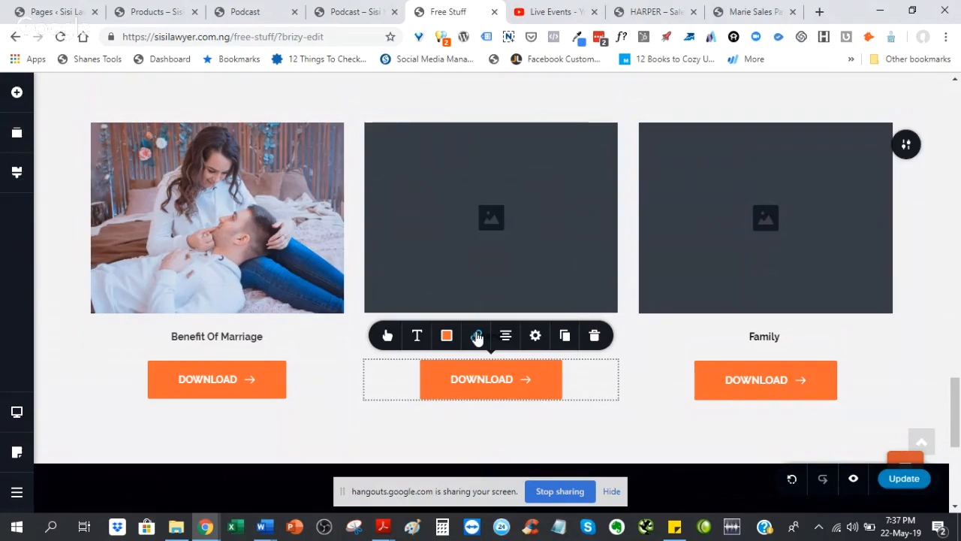
left_click(478, 338)
left_click(456, 224)
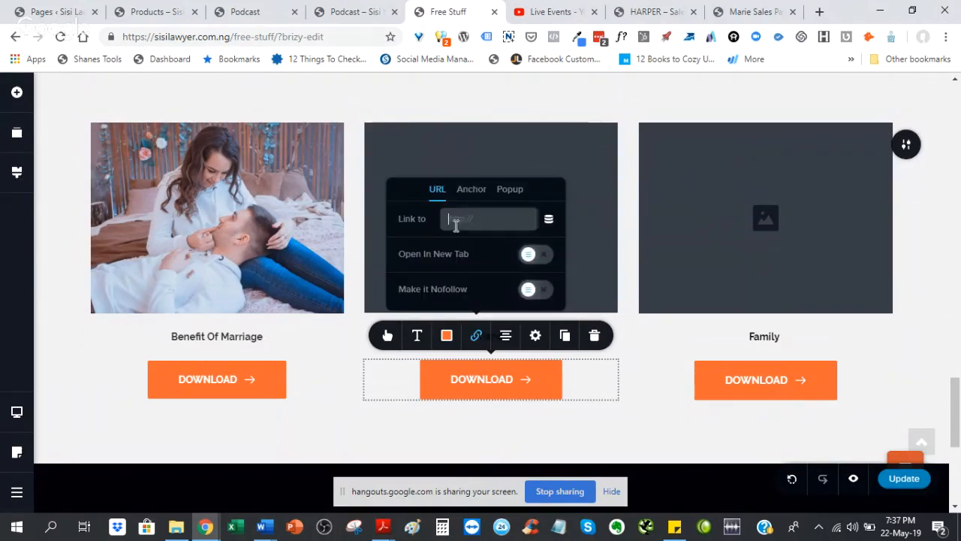
key("ctrl+v")
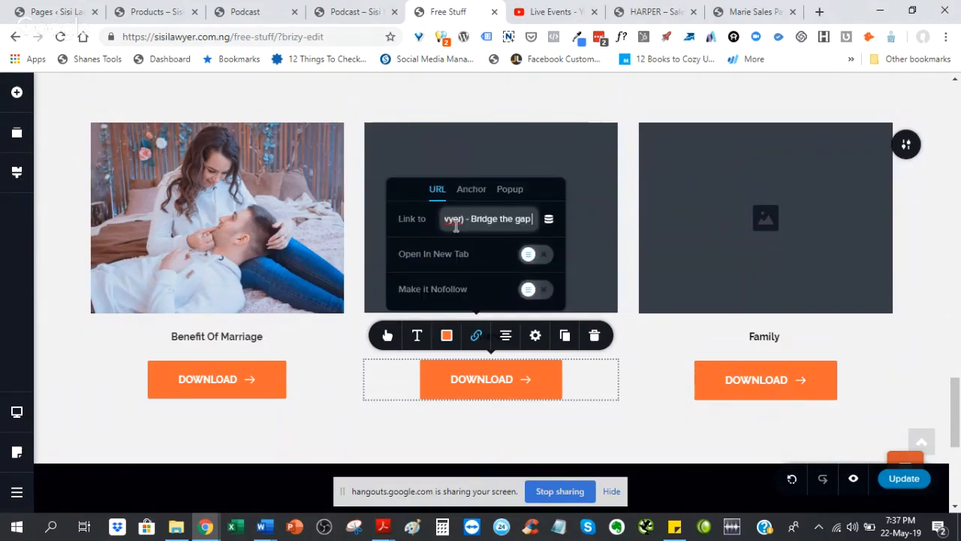
key("Home")
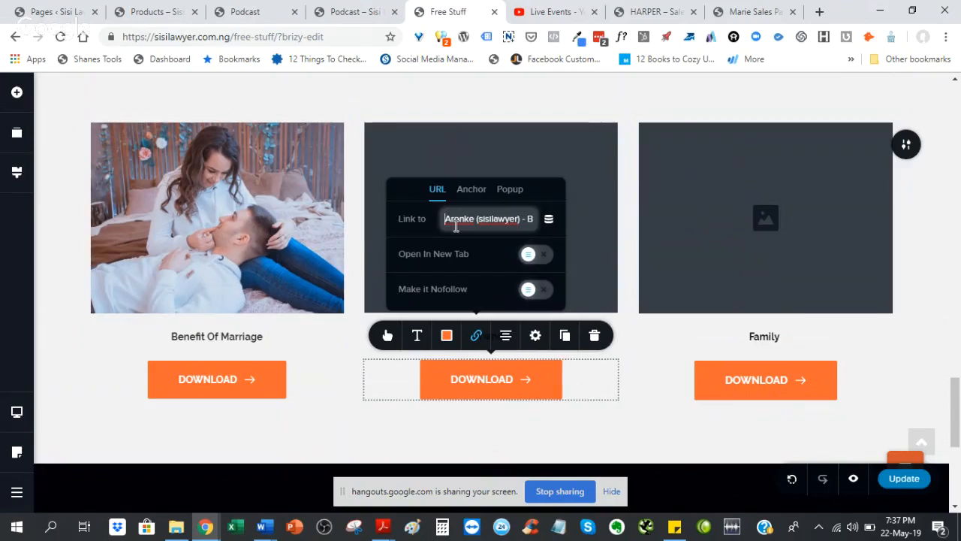
type("http://")
key("BackSpace")
key("BackSpace")
key("BackSpace")
key("BackSpace")
key("BackSpace")
key("BackSpace")
key("BackSpace")
type("http://")
Step: Fill the "Friends" image placeholder with esse-compressor.jpg from the media library and move its focal point up towards the forehead
left_click(602, 242)
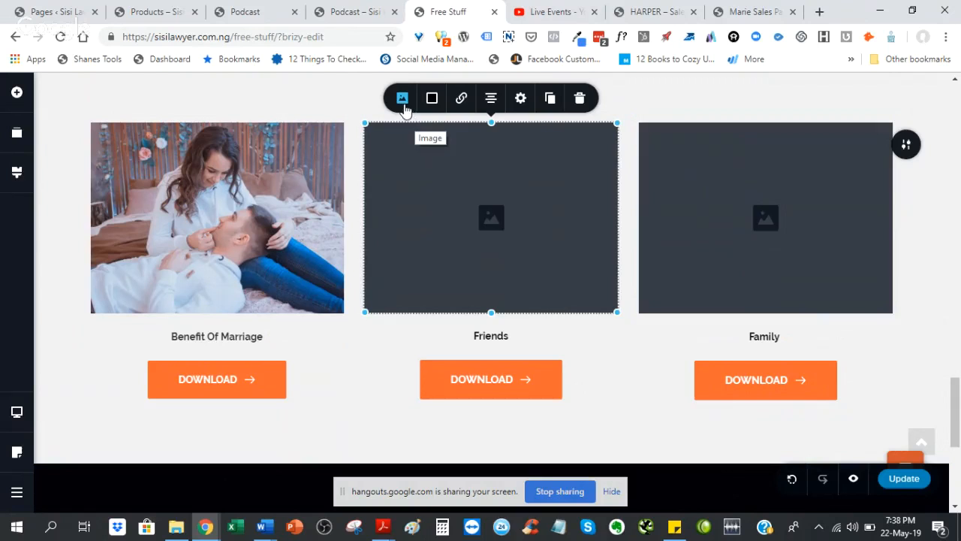
left_click(367, 103)
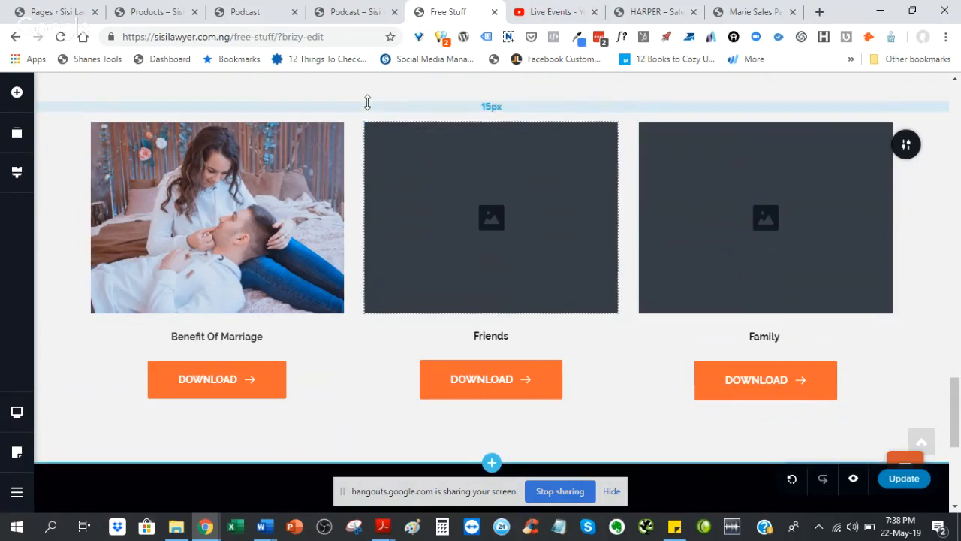
left_click(446, 181)
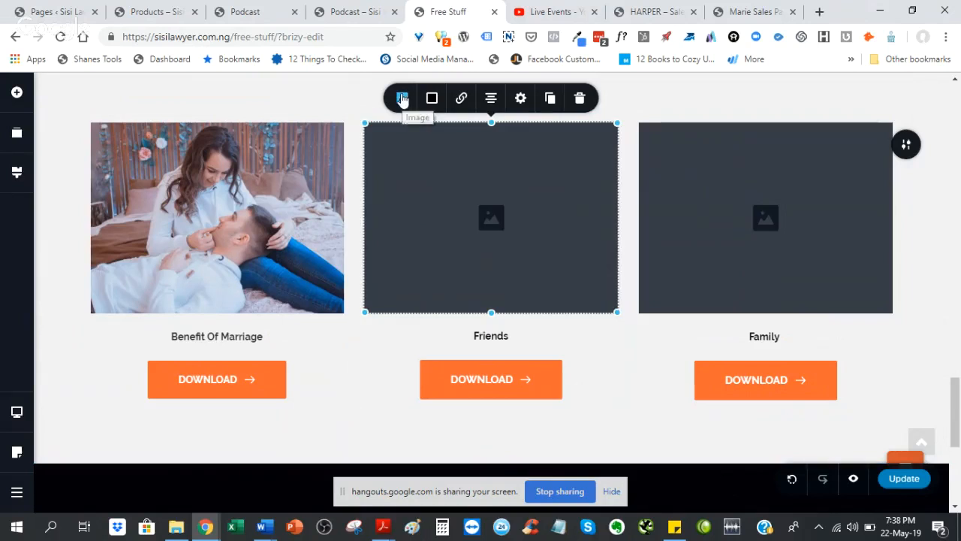
left_click(402, 99)
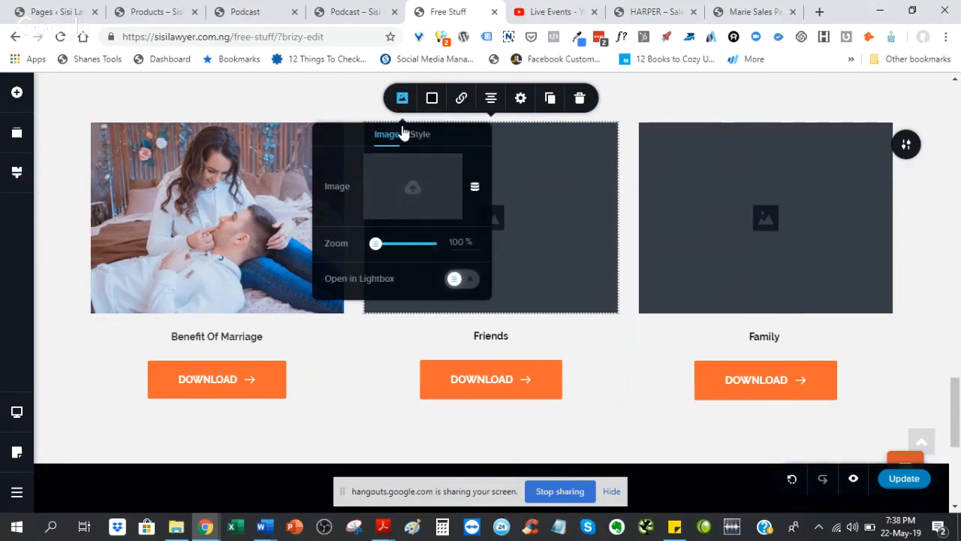
left_click(412, 192)
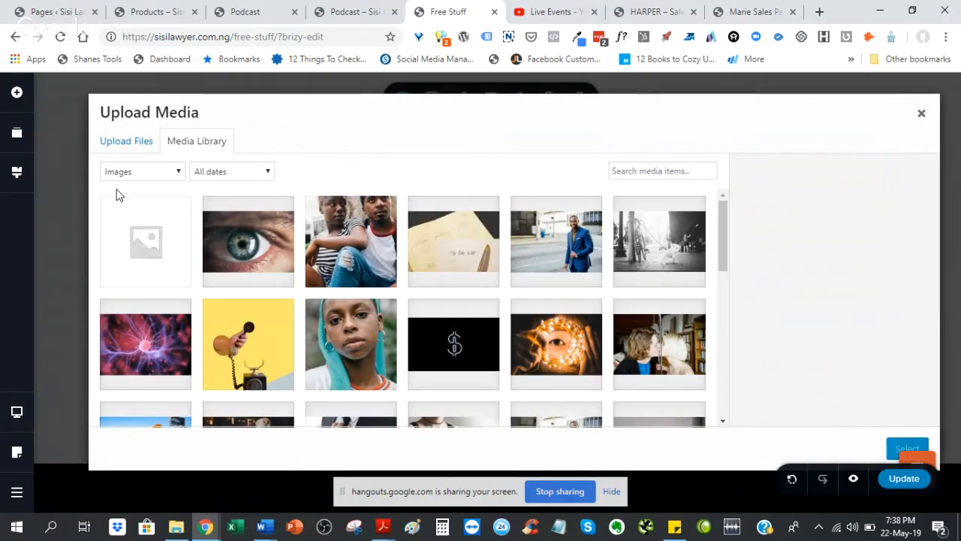
left_click(129, 142)
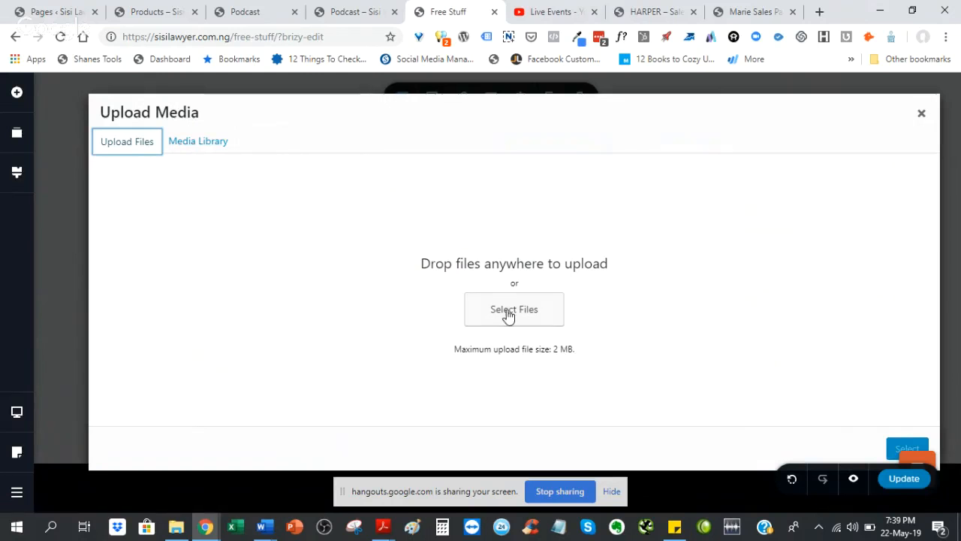
left_click(198, 143)
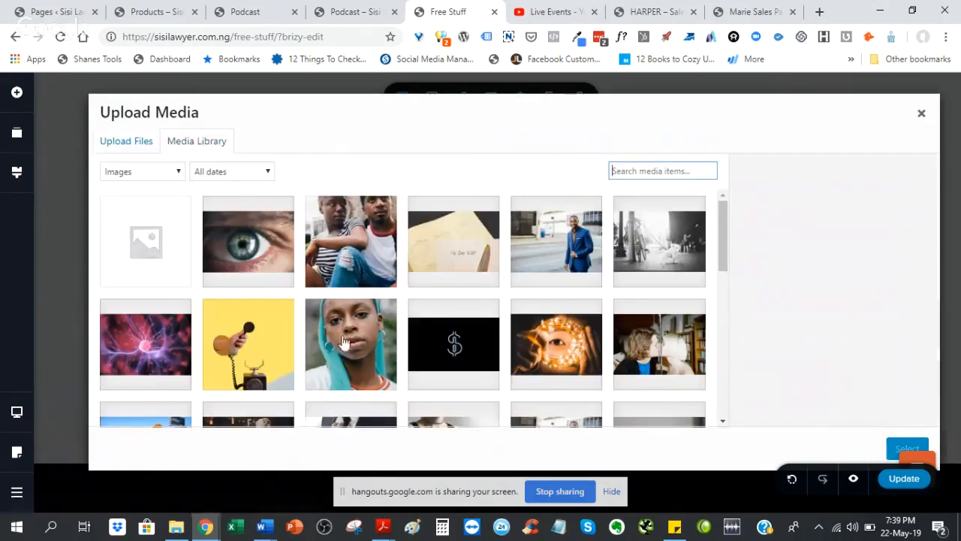
left_click(346, 352)
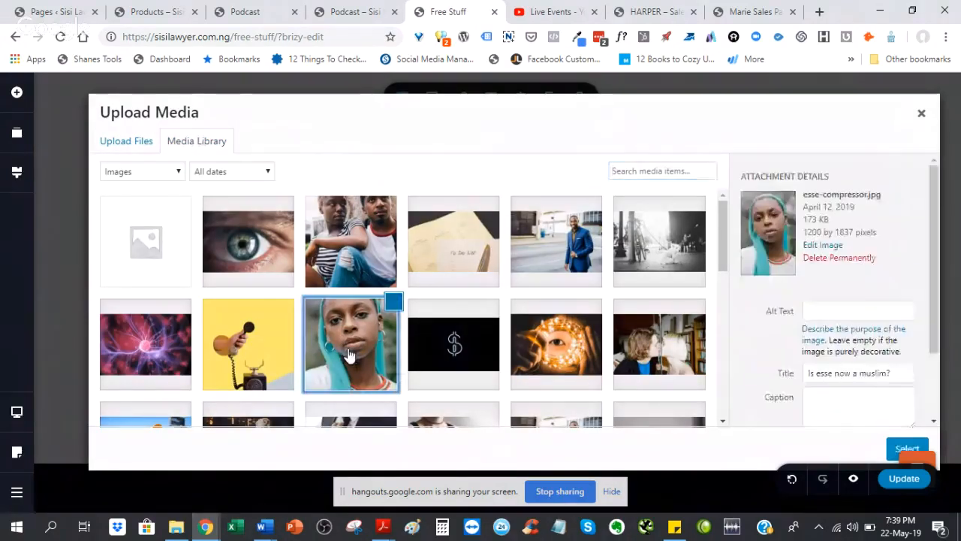
left_click(905, 447)
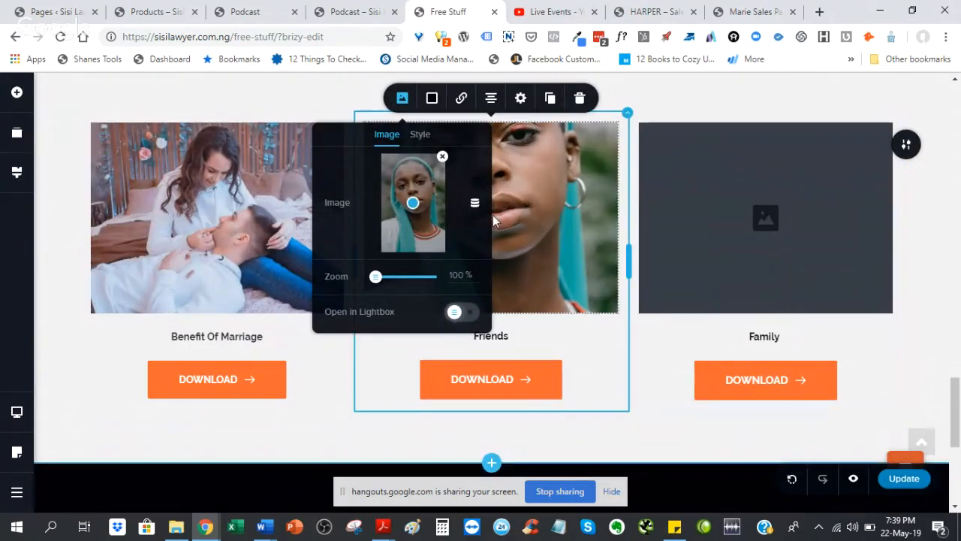
left_click_drag(412, 209, 411, 188)
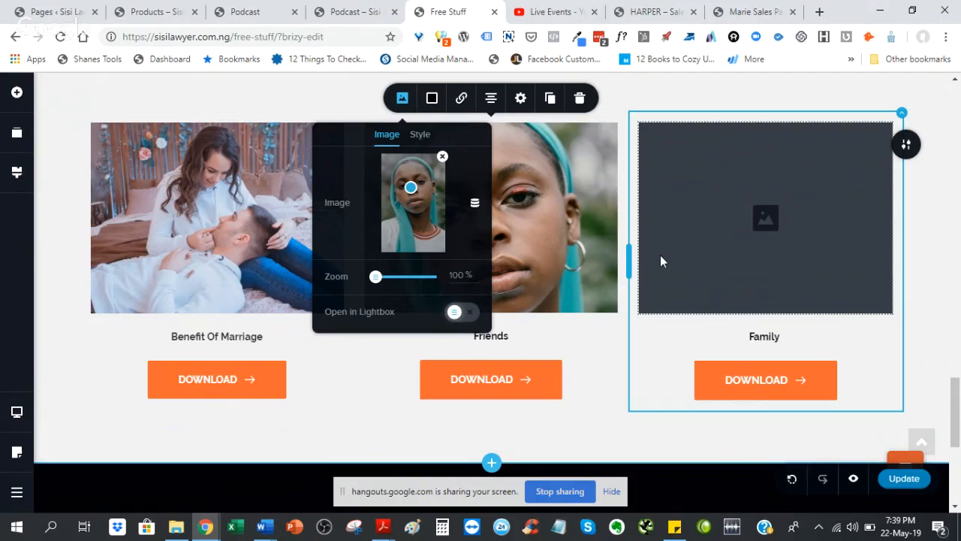
Step: Fill the "Family" image placeholder with the-live-in-girl-compressor.jpg from the media library and shift its focal point slightly upward
left_click(757, 235)
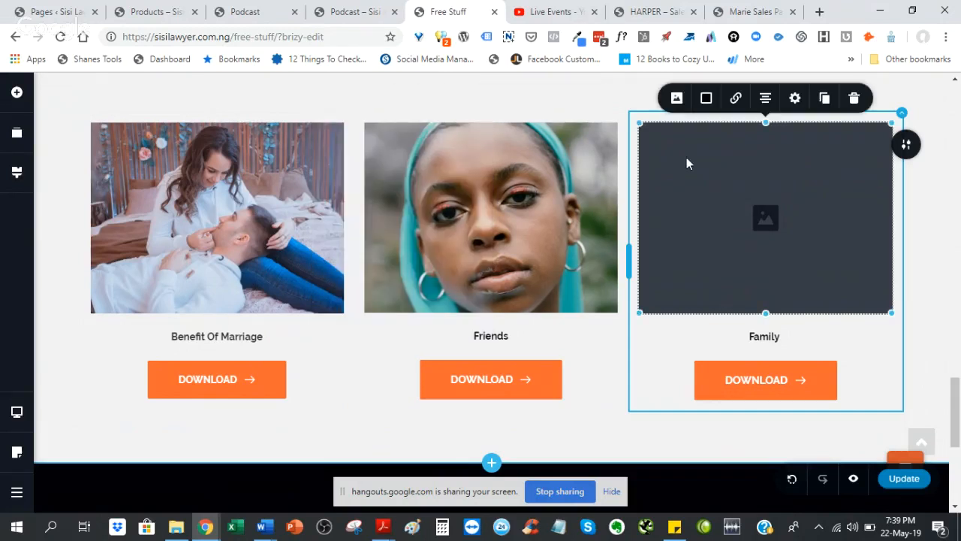
left_click(676, 105)
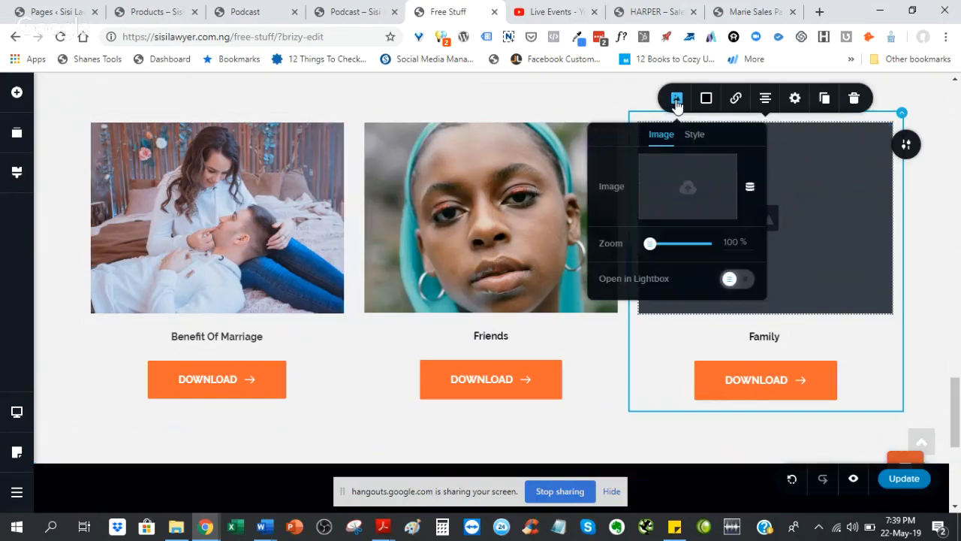
left_click(685, 189)
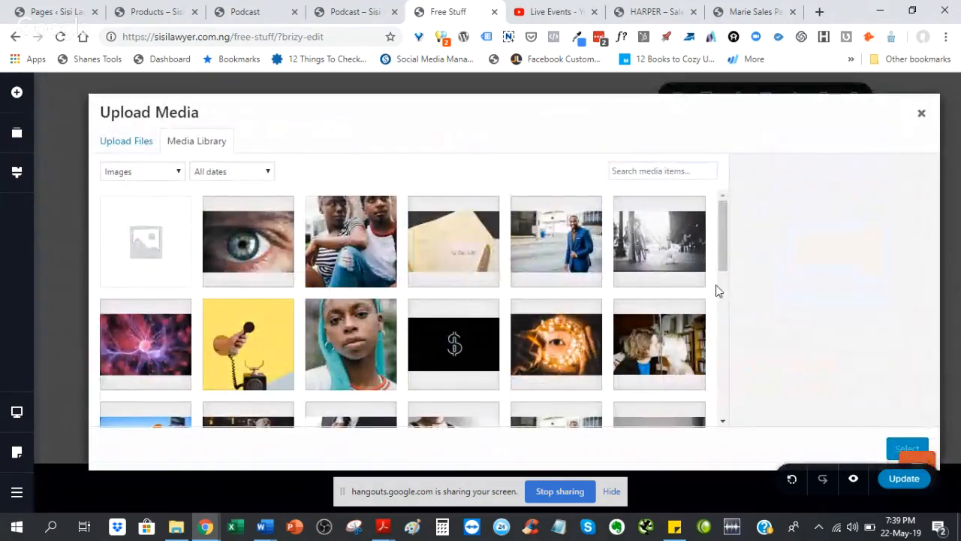
left_click_drag(719, 248, 723, 326)
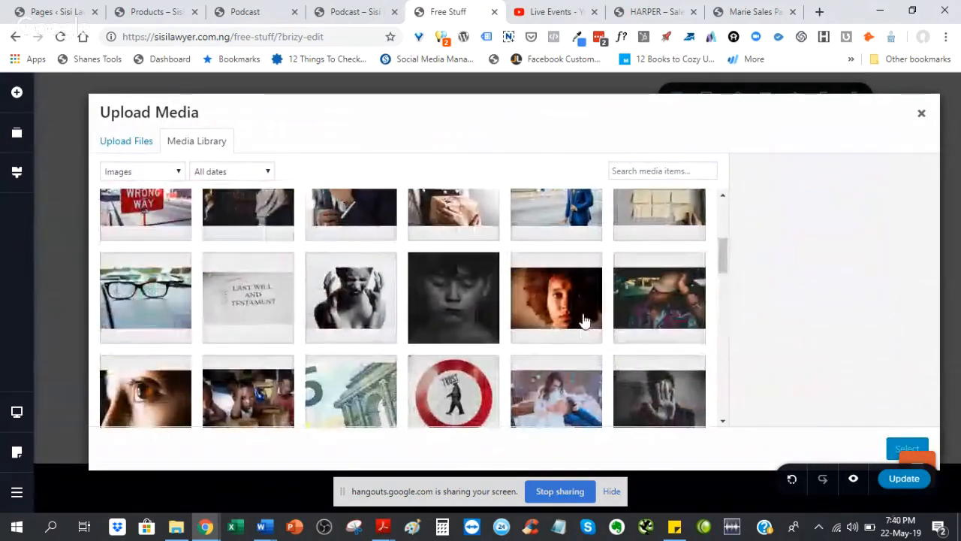
left_click(584, 320)
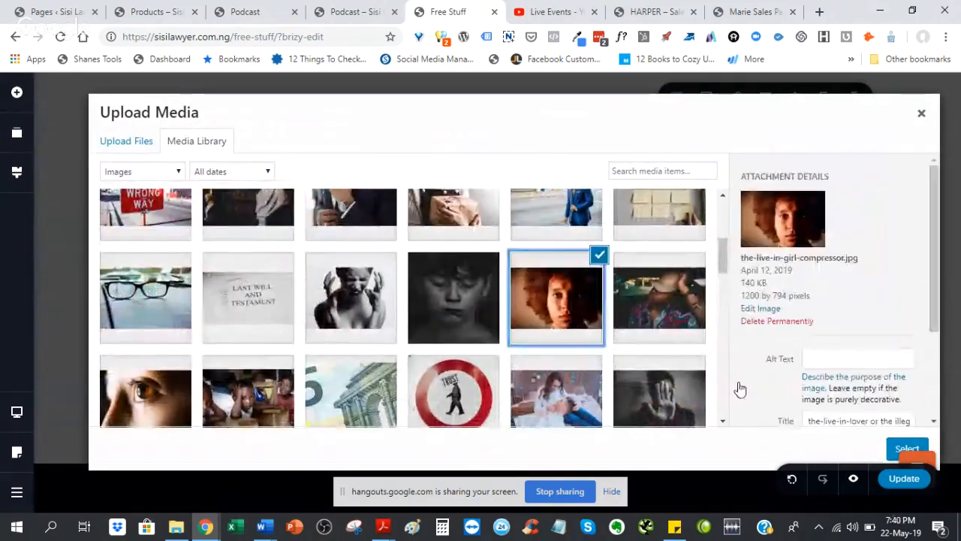
left_click(891, 446)
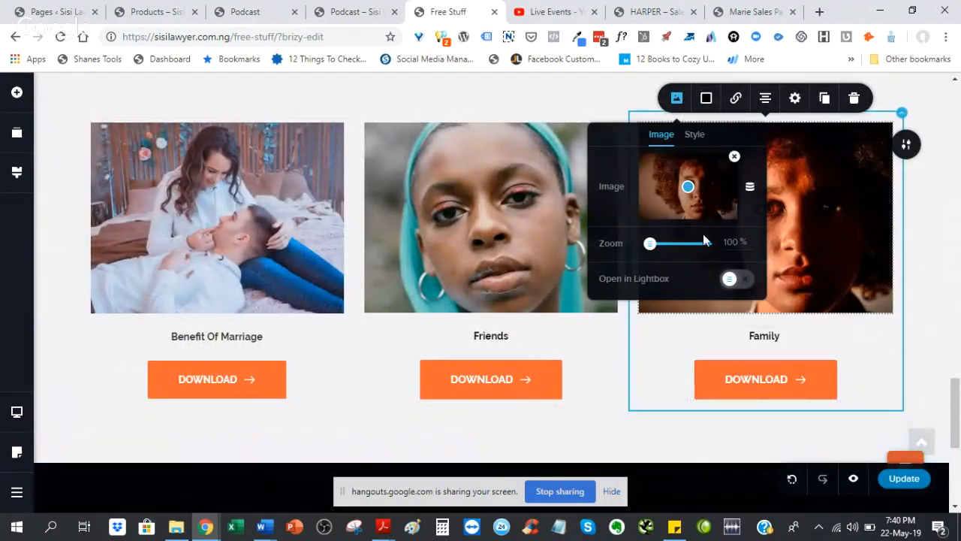
left_click_drag(689, 194, 692, 182)
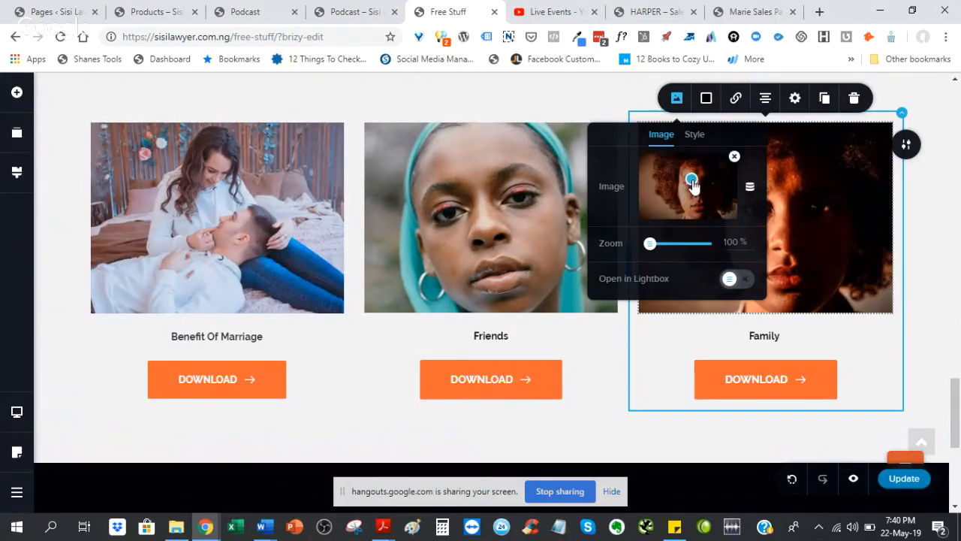
left_click(923, 206)
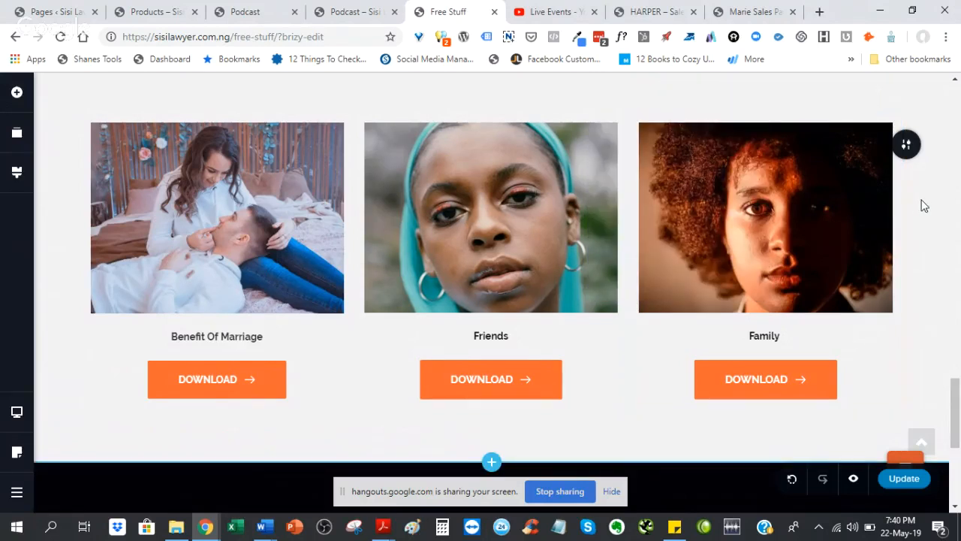
left_click(750, 364)
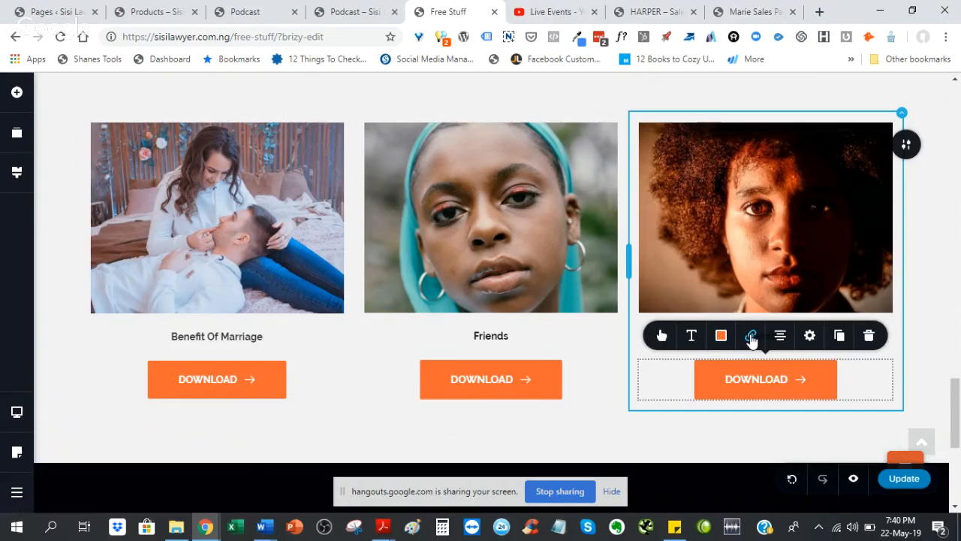
left_click(751, 339)
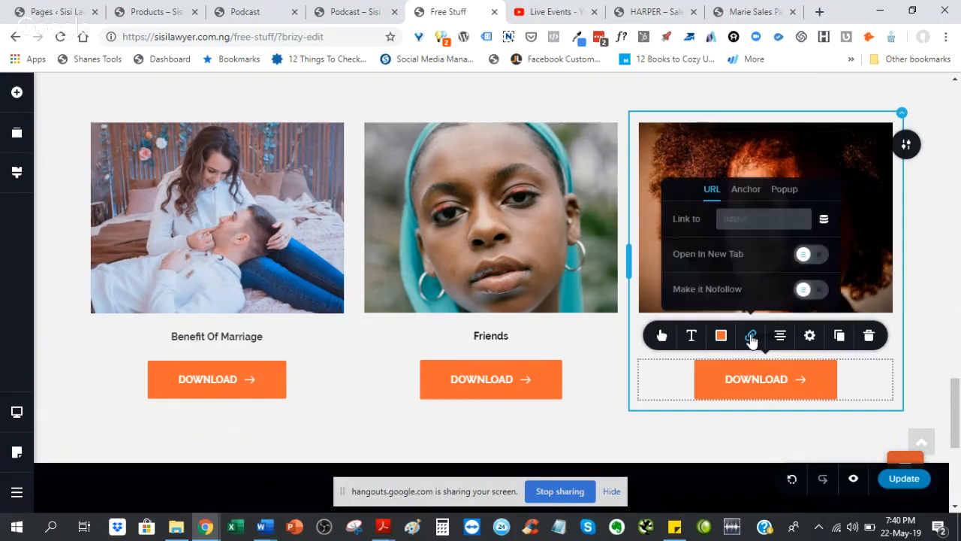
left_click(740, 218)
key("ctrl+v")
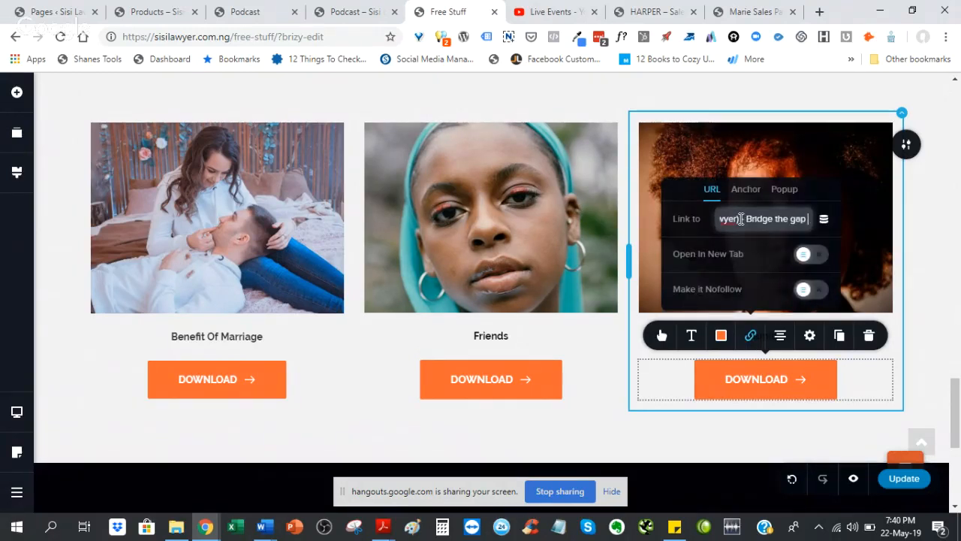
key("BackSpace")
key("Left")
key("Left")
key("Left")
key("Left")
key("Left")
key("Left")
key("Left")
key("Left")
key("Left")
key("Left")
key("Left")
key("Left")
key("Left")
key("Left")
key("Left")
key("Left")
key("Left")
key("Left")
key("Left")
key("Left")
key("Left")
key("Left")
key("Left")
key("Left")
key("Left")
key("Left")
key("Left")
key("Left")
key("Left")
key("Left")
type("http://")
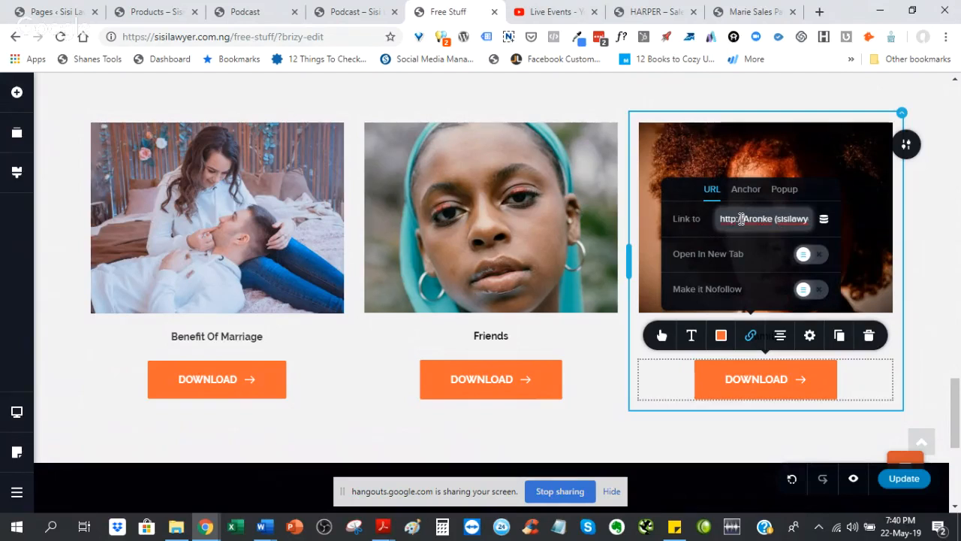
left_click(924, 285)
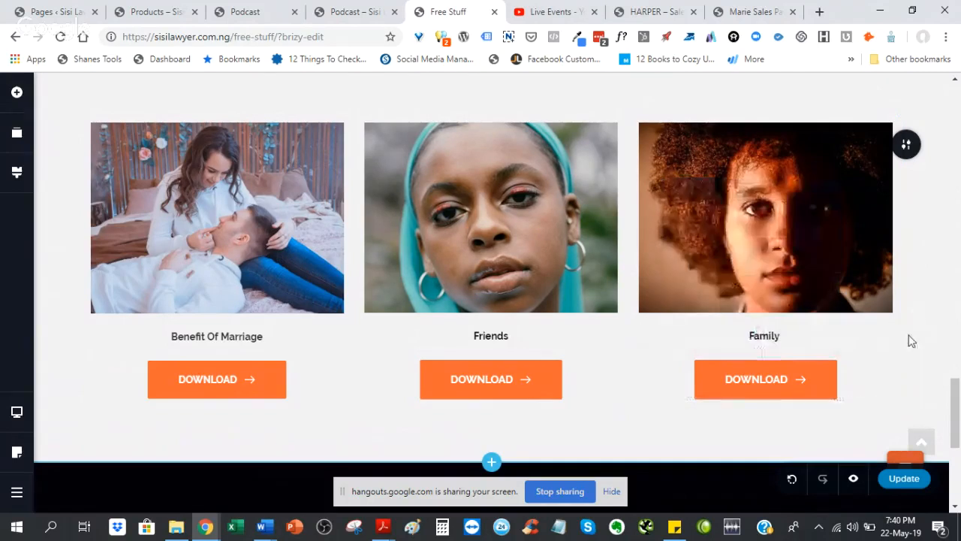
Step: Save the Free Stuff page and preview it, checking the last row of download items
left_click(899, 480)
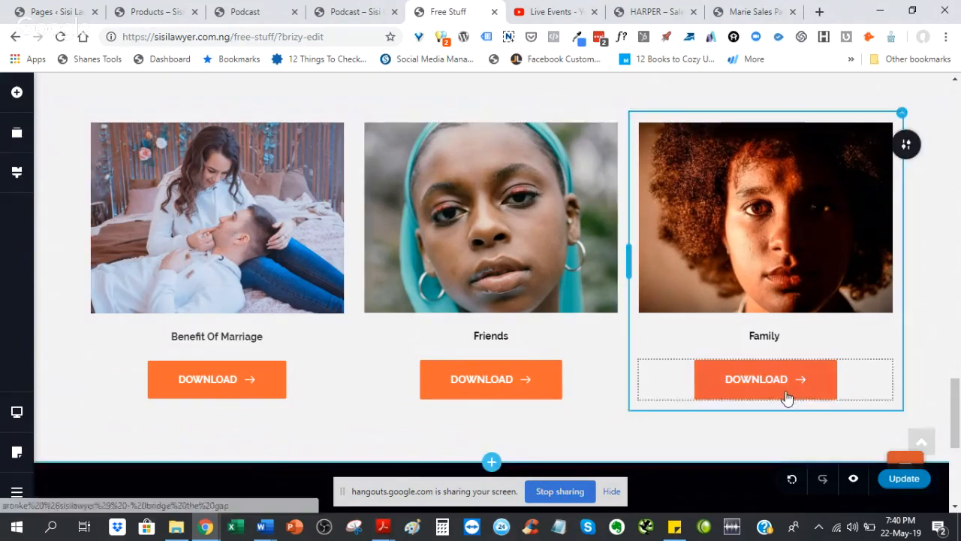
left_click(857, 483)
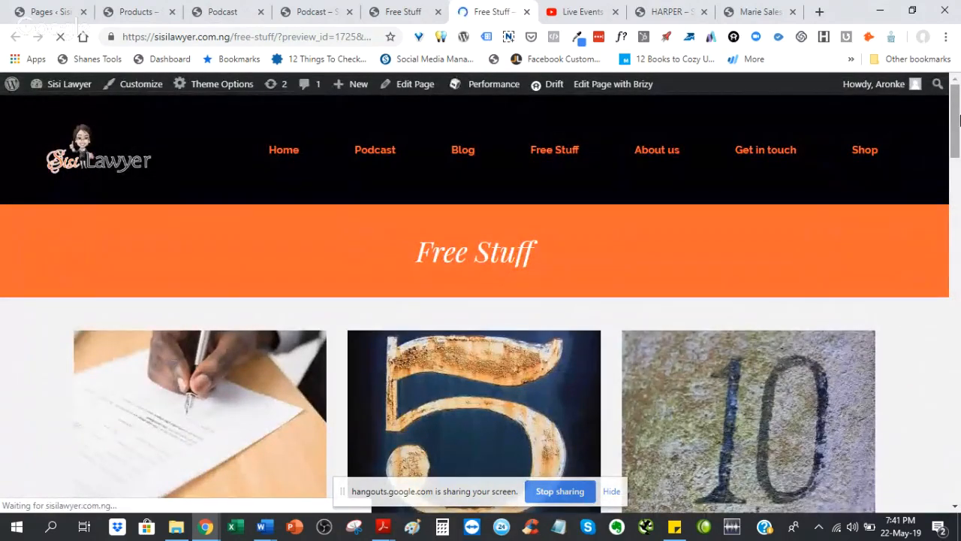
left_click_drag(960, 120, 958, 425)
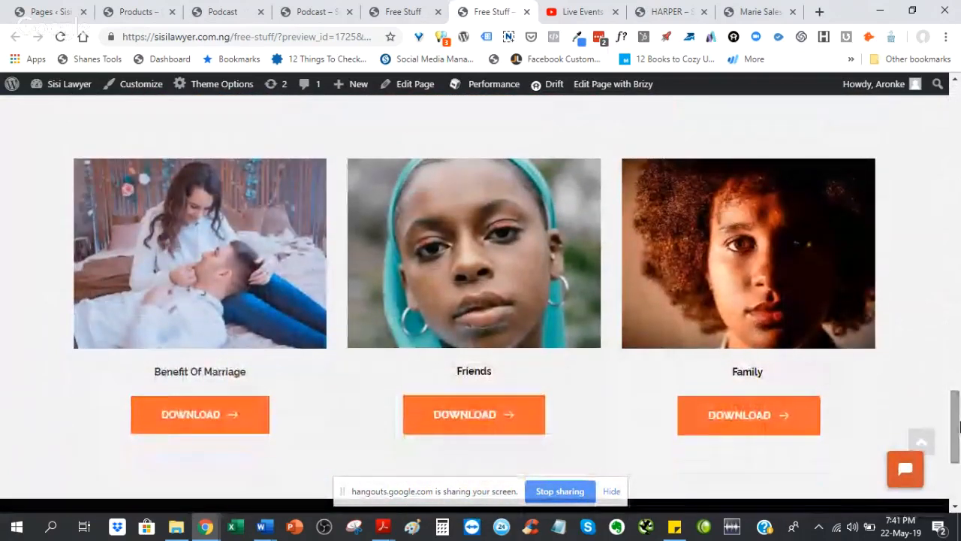
left_click_drag(958, 425, 958, 430)
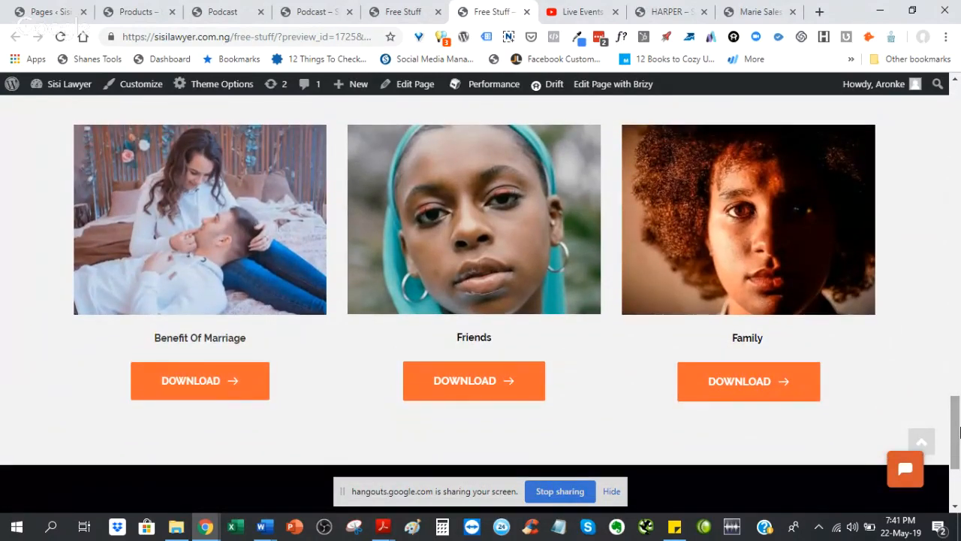
mouse_move(959, 430)
left_mouse_down()
mouse_move(958, 413)
mouse_move(958, 427)
left_mouse_up()
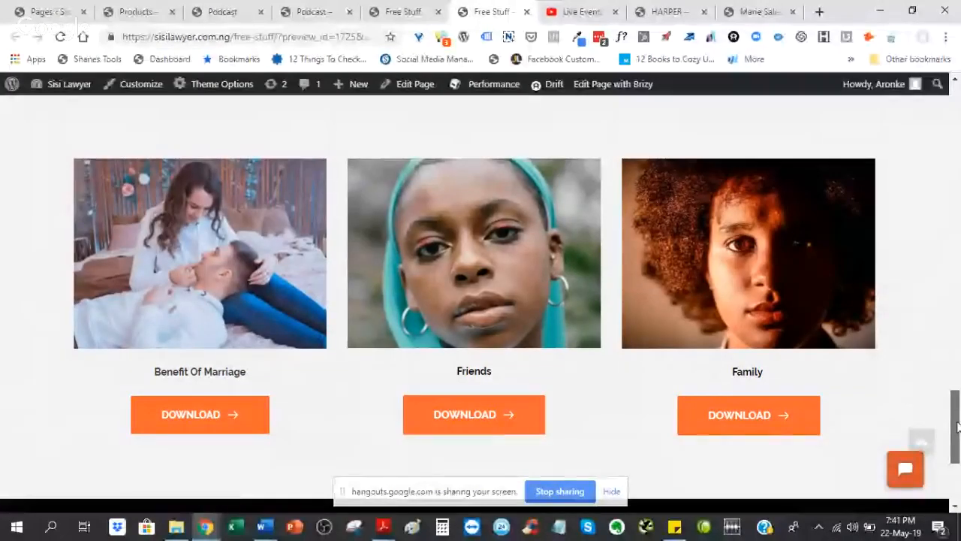
left_click_drag(958, 425, 958, 422)
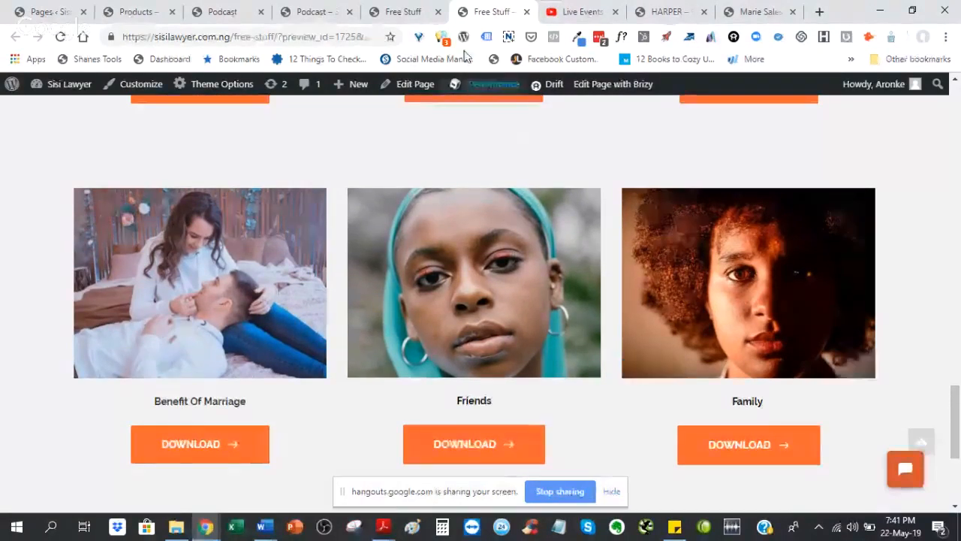
Step: Return to the WordPress admin and open the list of all products to review it
left_click(410, 16)
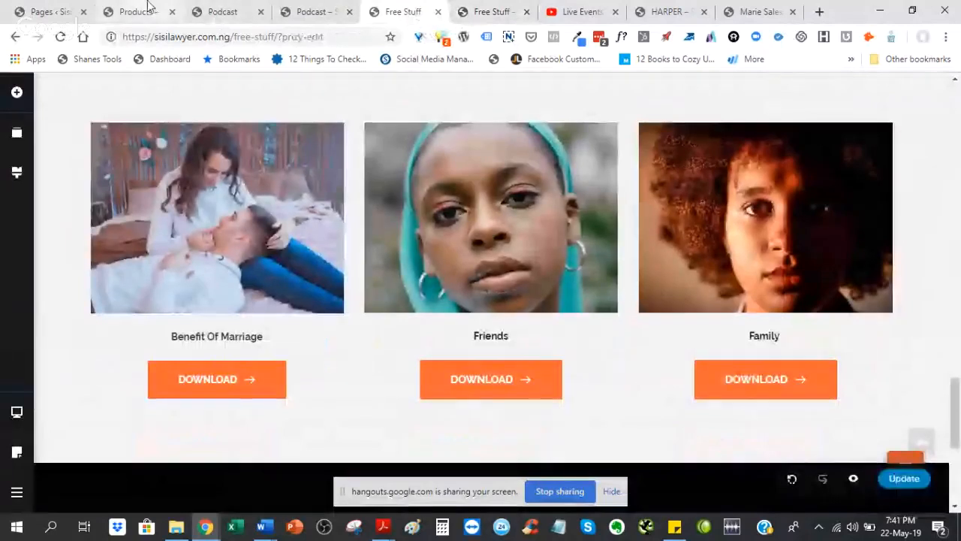
left_click(45, 9)
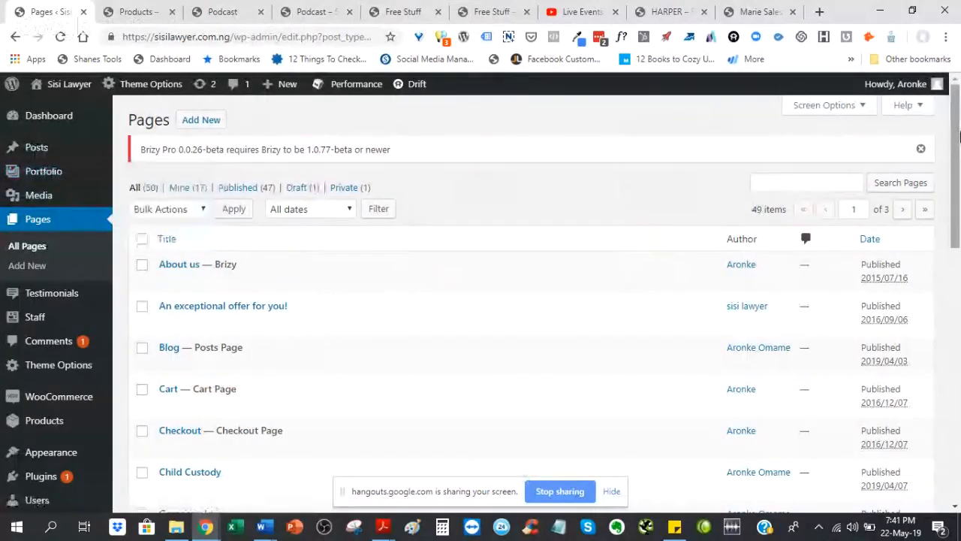
left_click_drag(959, 135, 959, 203)
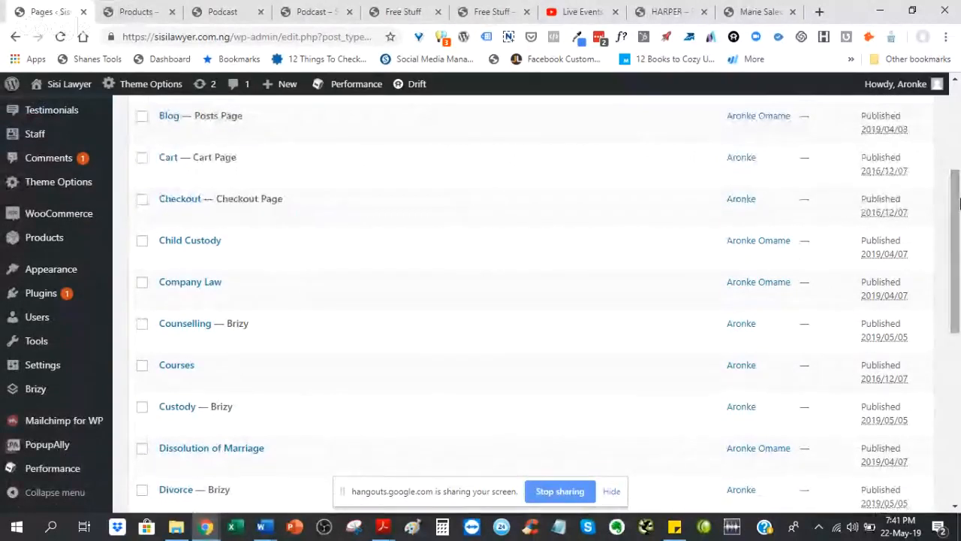
mouse_move(68, 236)
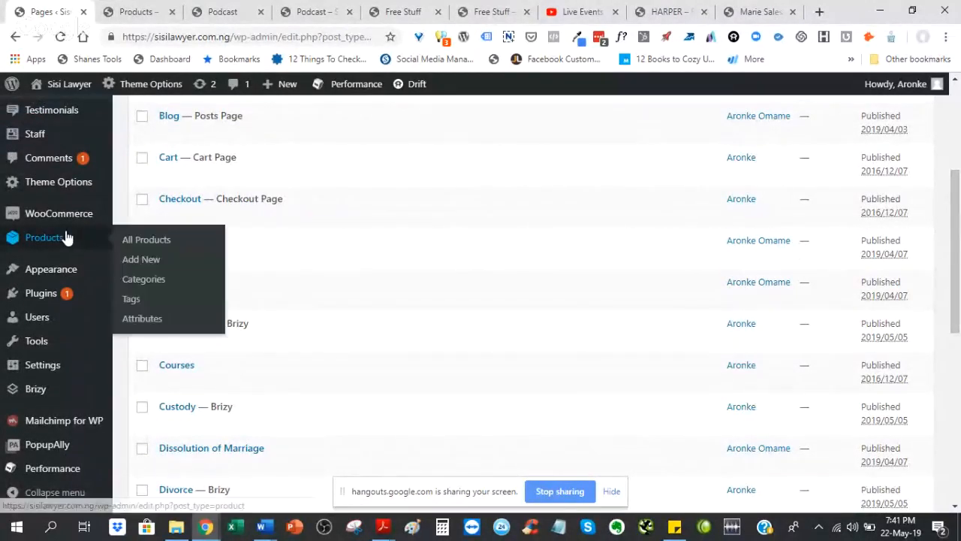
left_click(143, 247)
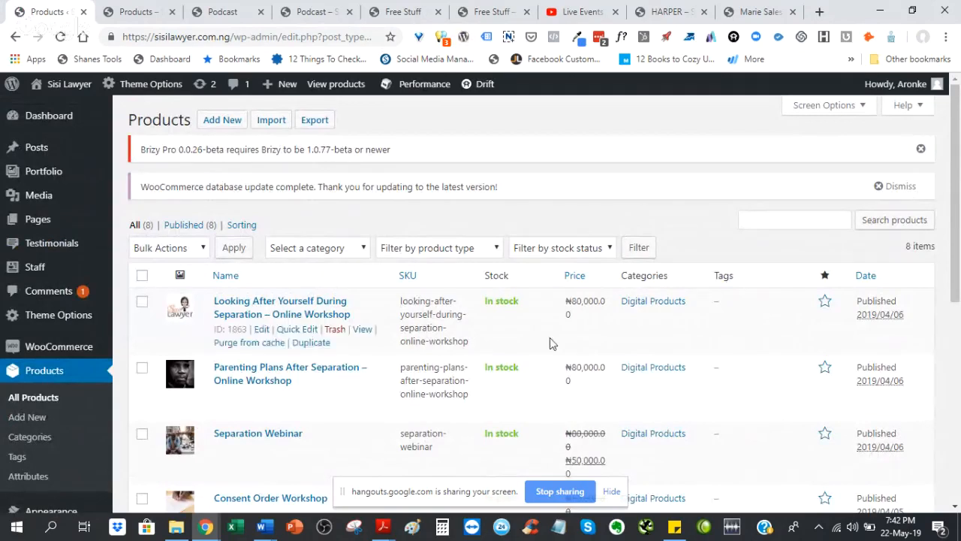
left_click_drag(958, 105, 959, 154)
scroll(958, 176, "up", 2)
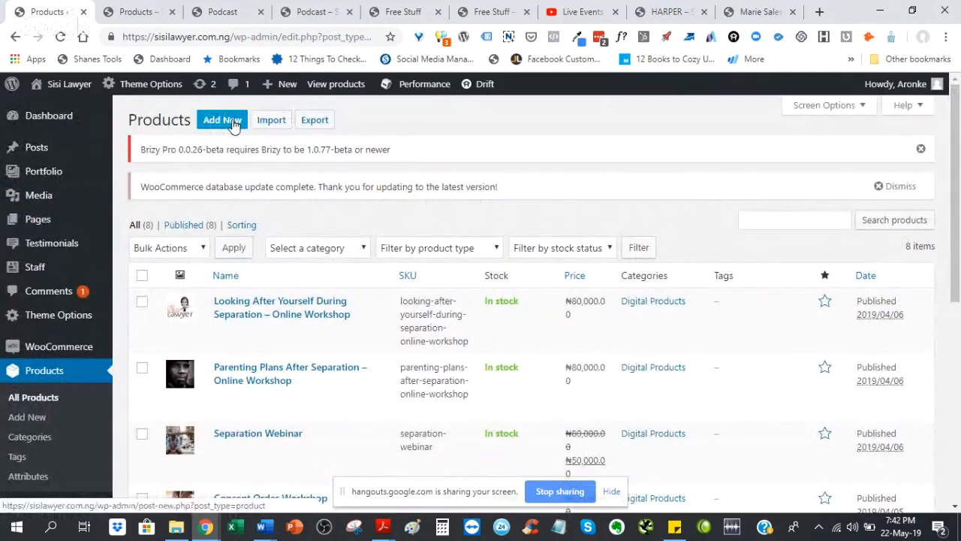
Step: Start a new shop product and name it "Marriage Tips"
left_click(234, 126)
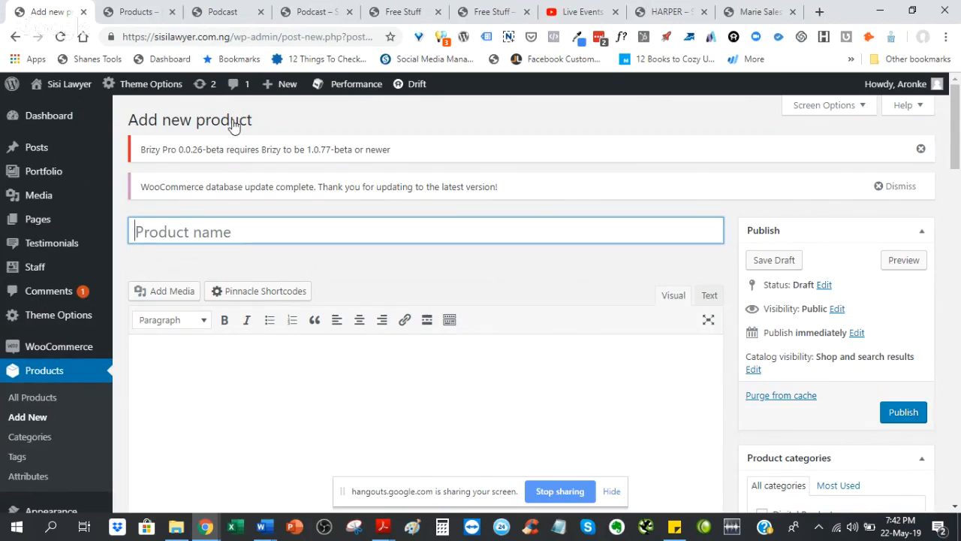
type("Ma")
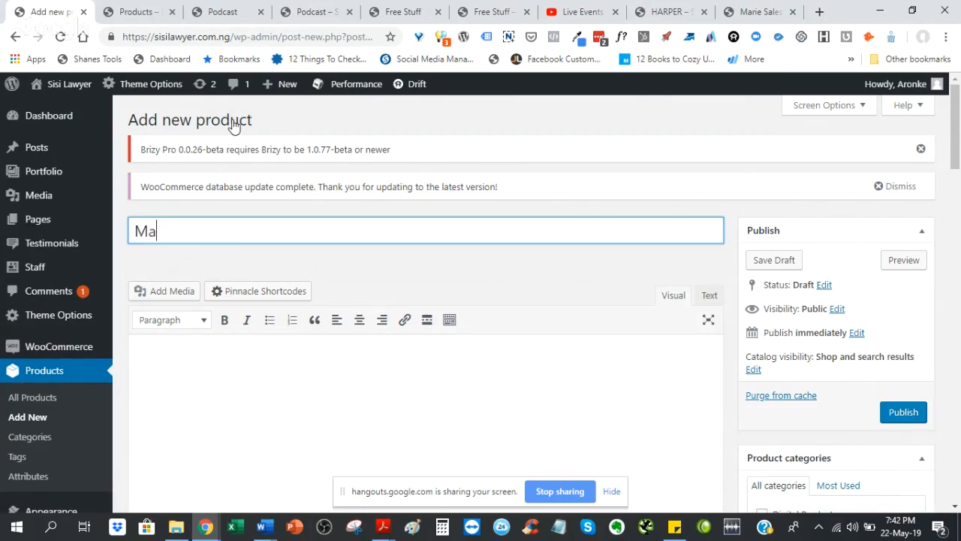
type("rriage Tips")
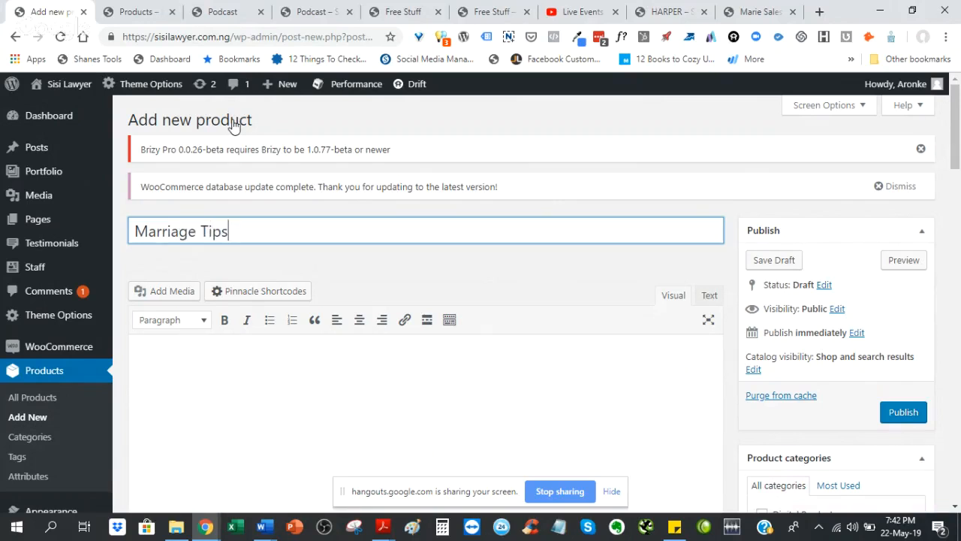
type(" for M")
key("BackSpace")
key("BackSpace")
key("BackSpace")
key("BackSpace")
key("BackSpace")
Step: Set the product's regular price to 50000 and its sale price to 10000
left_click_drag(959, 105, 958, 164)
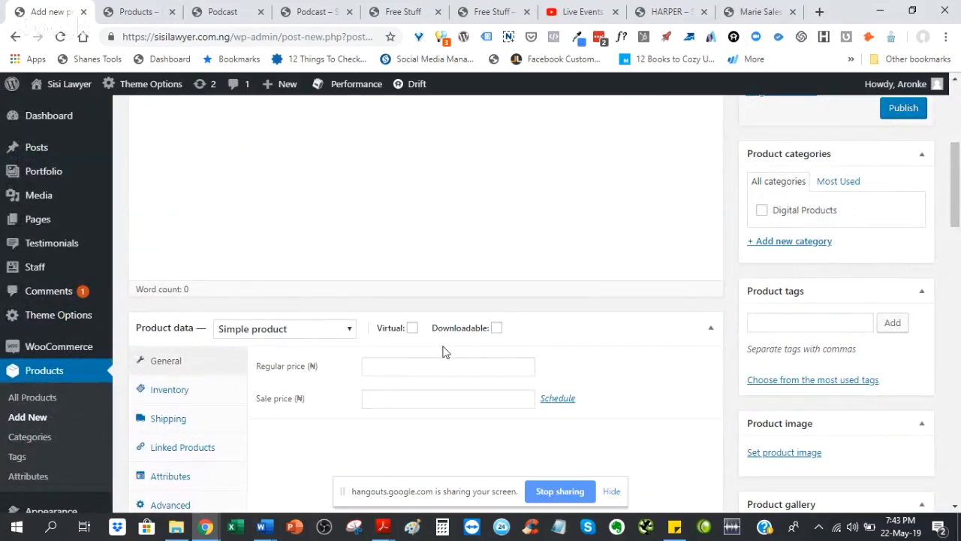
left_click(379, 368)
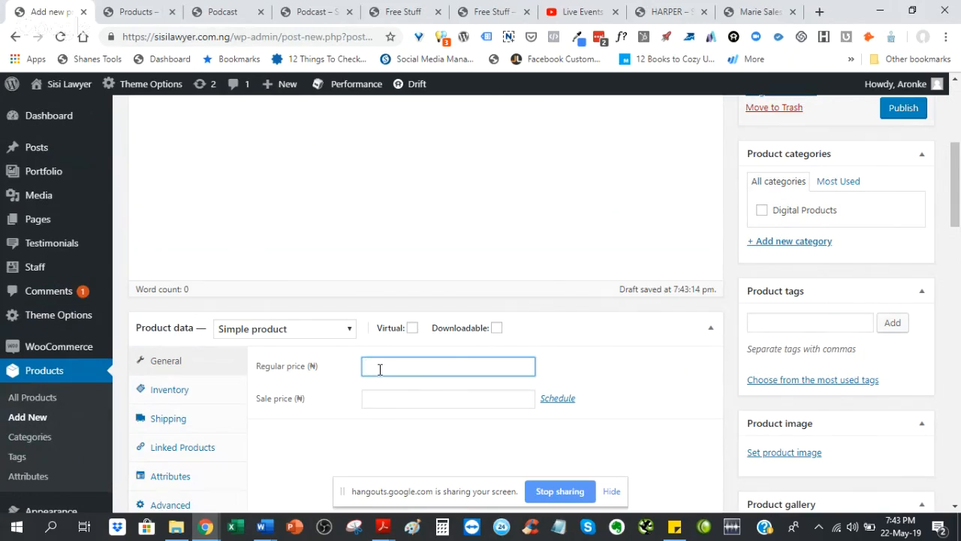
type("0000")
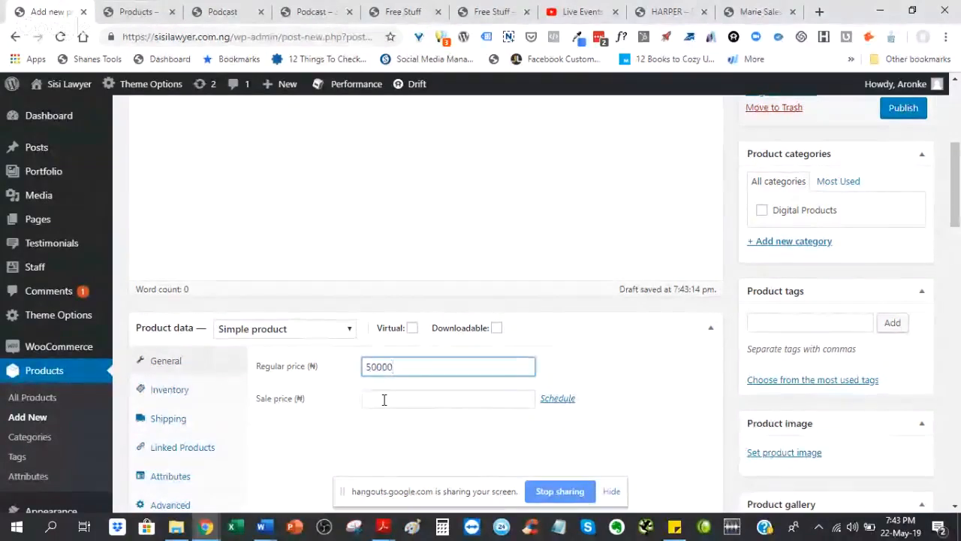
left_click(383, 399)
type("10000")
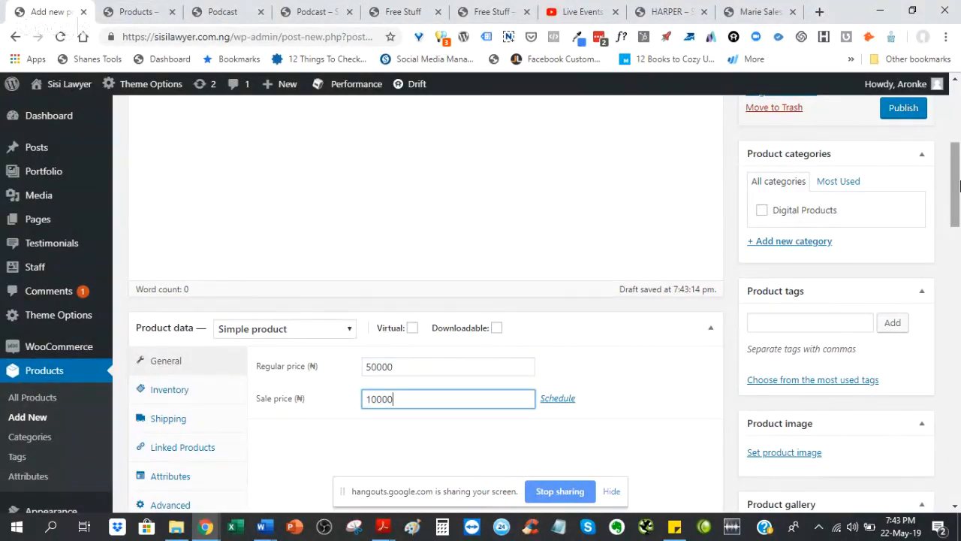
Step: Set co-habitation-compressor.jpg, the photo of a couple on a bed, from the media library as the product image
scroll(959, 234, "down", 3)
left_click_drag(959, 231, 957, 196)
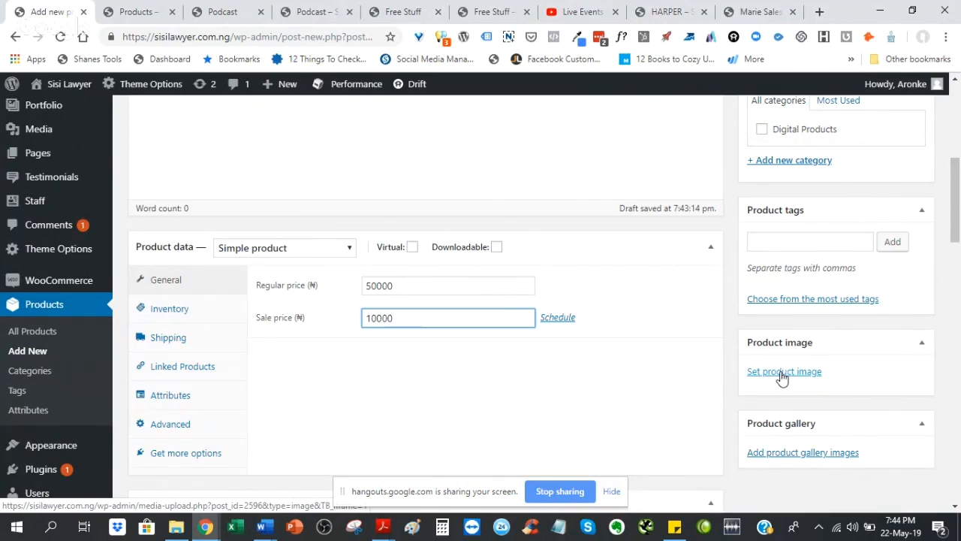
left_click(782, 372)
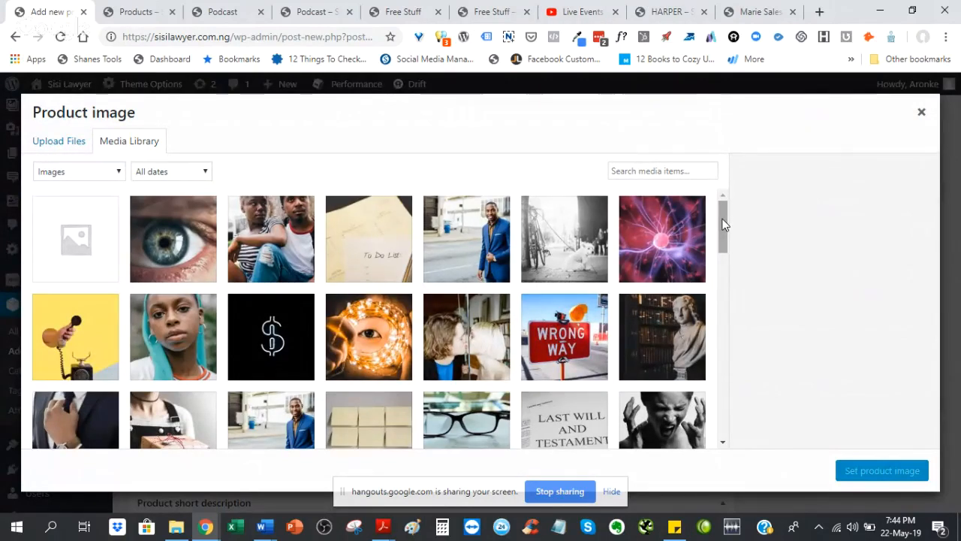
left_click_drag(723, 224, 724, 259)
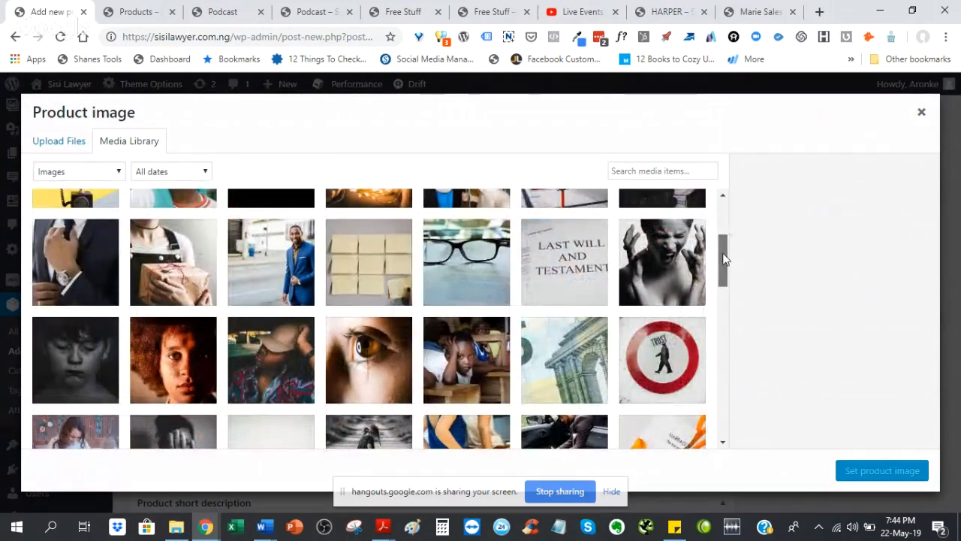
scroll(725, 259, "down", 1)
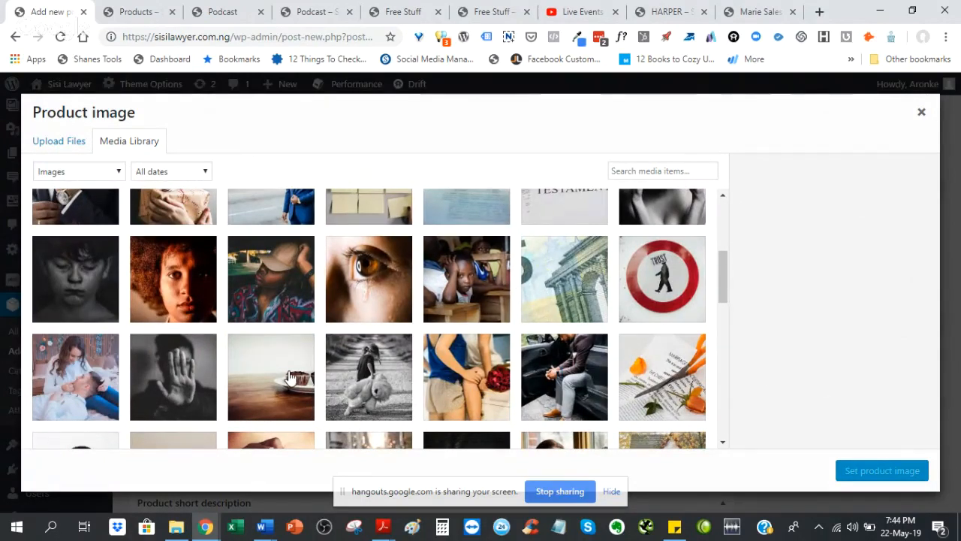
left_click(57, 367)
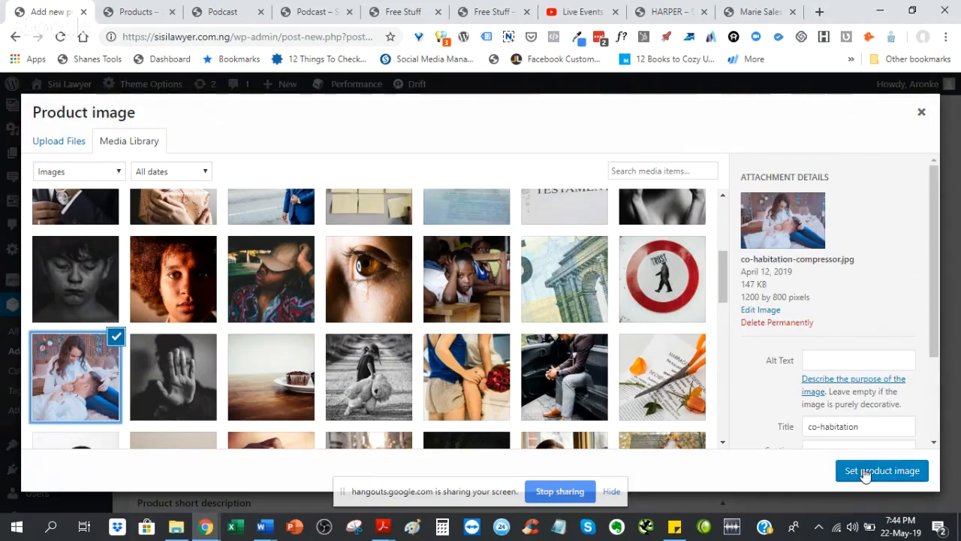
left_click(878, 470)
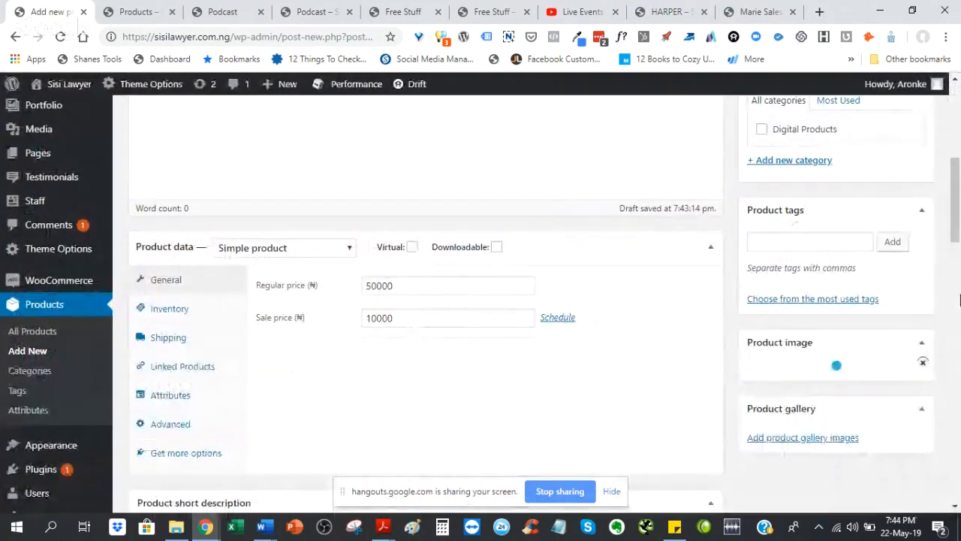
Step: Publish the "Marriage Tips" product and view its page on the live site
left_click(958, 266)
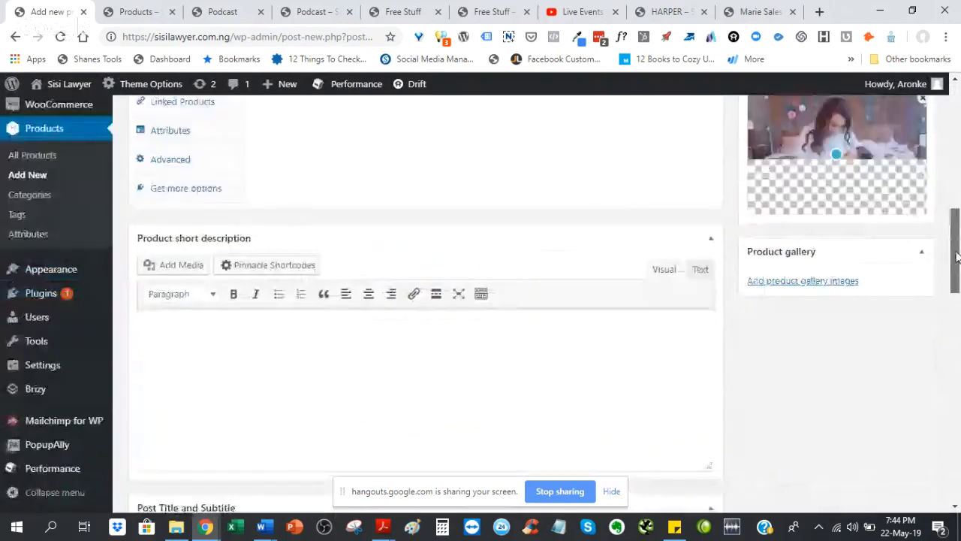
left_click_drag(955, 268, 958, 160)
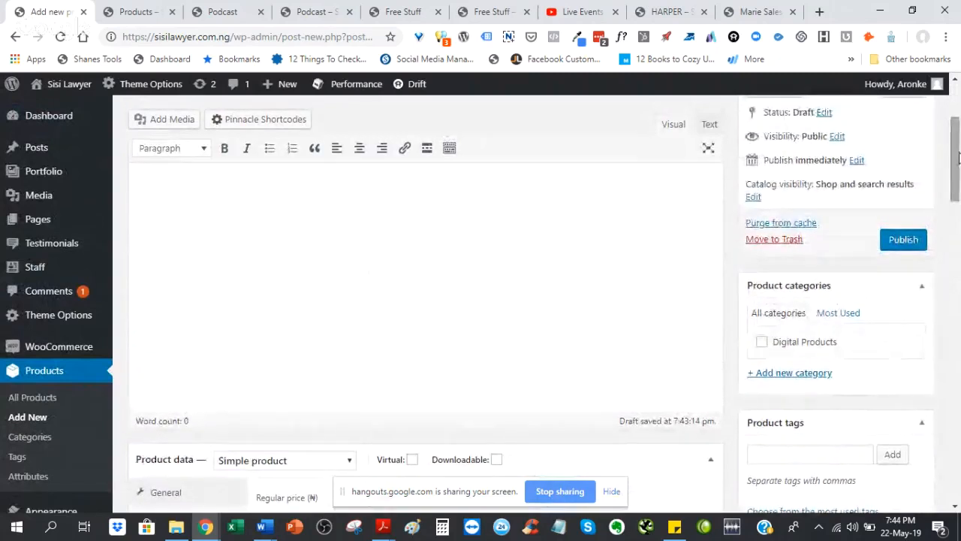
left_click(891, 246)
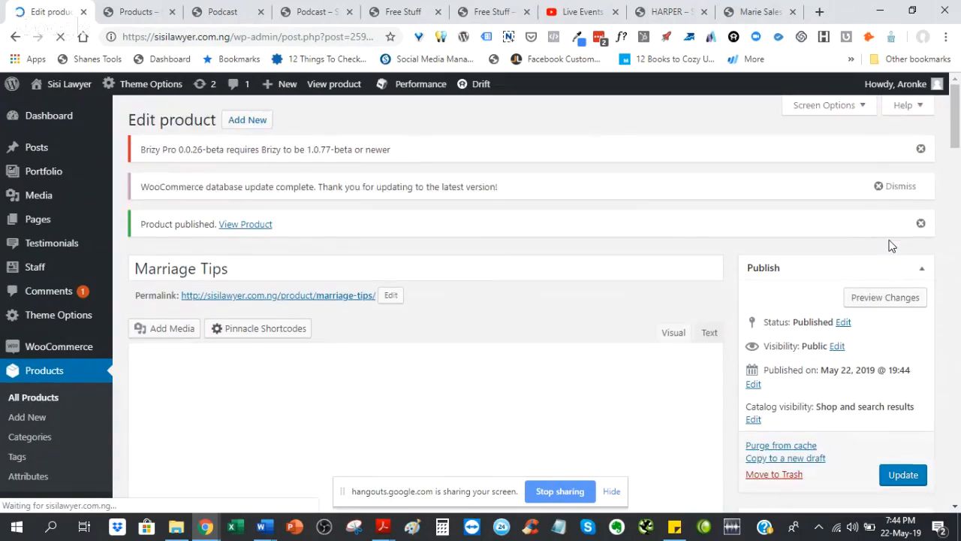
left_click(235, 229)
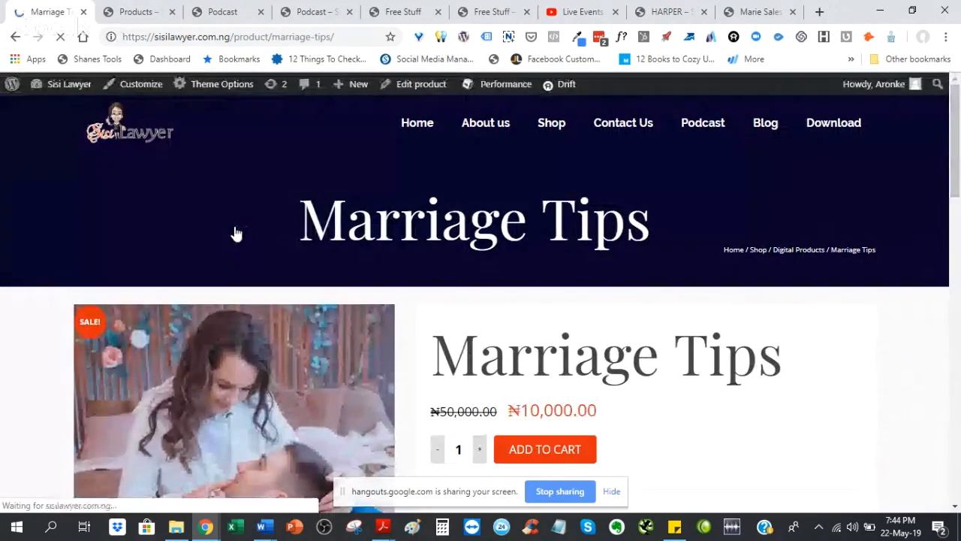
left_click_drag(959, 169, 907, 152)
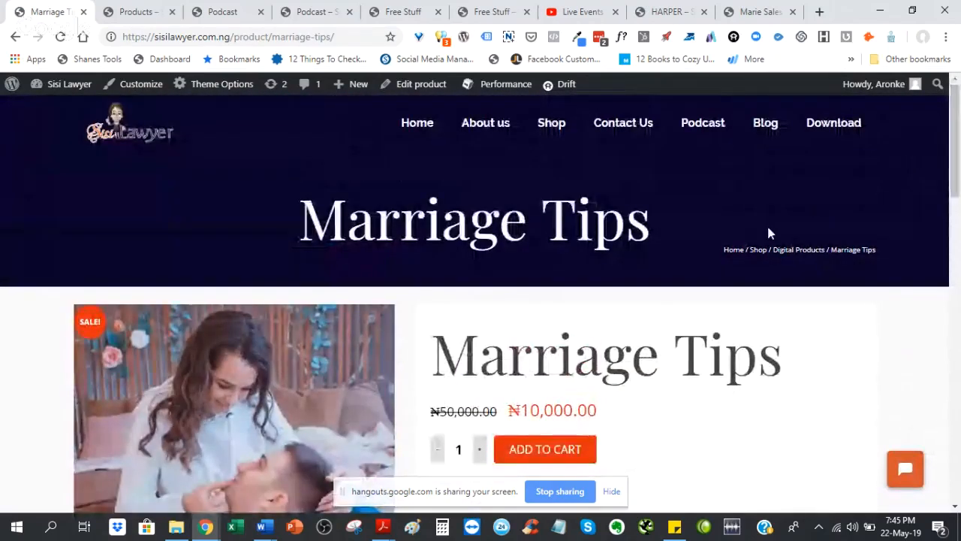
Step: Open the site's Shop page, check the "Marriage Tips" listing, and compare it with the Shop page in the second browser tab
left_click(536, 128)
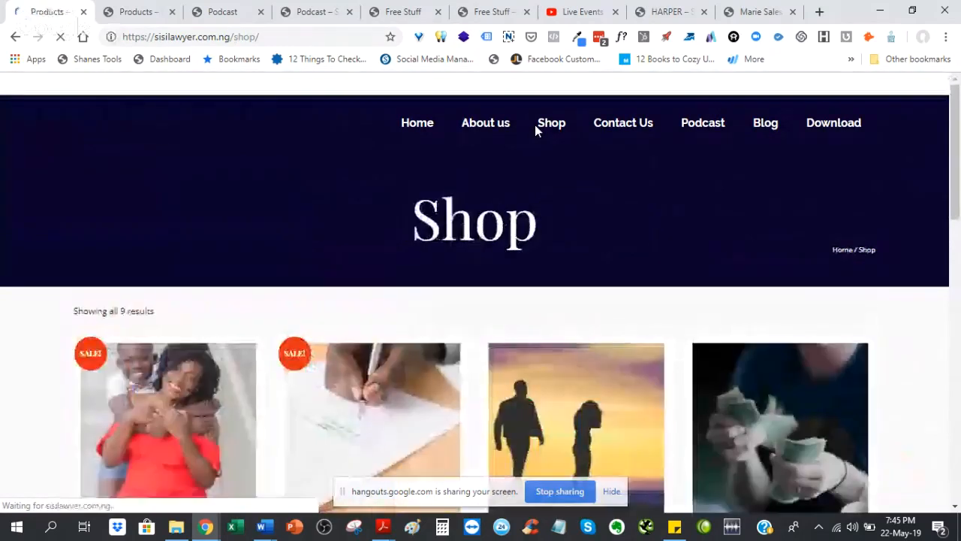
left_click_drag(958, 123, 958, 257)
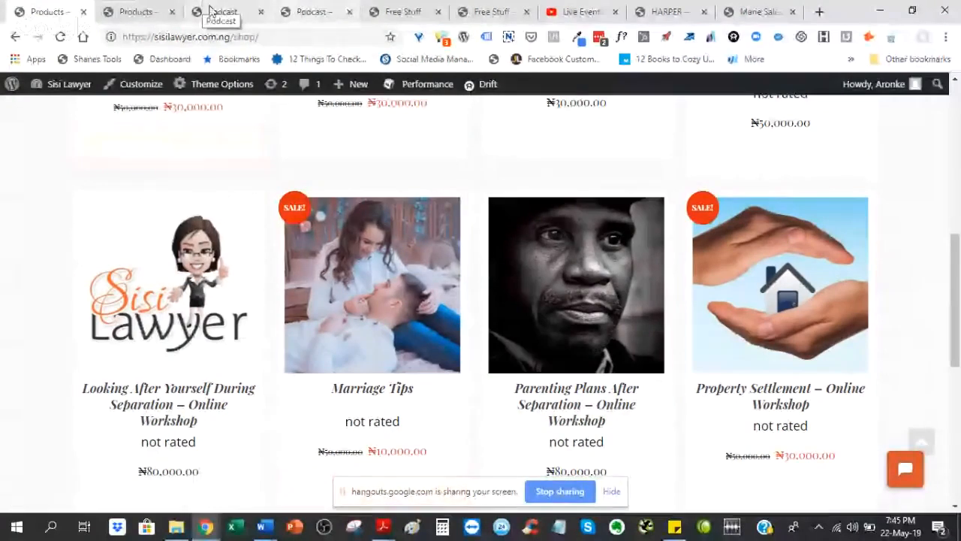
left_click(138, 13)
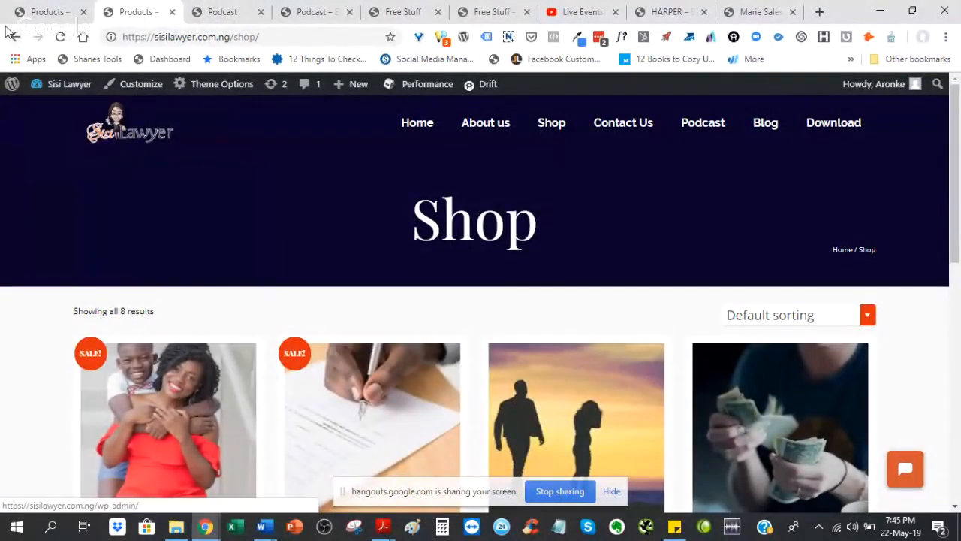
left_click(68, 9)
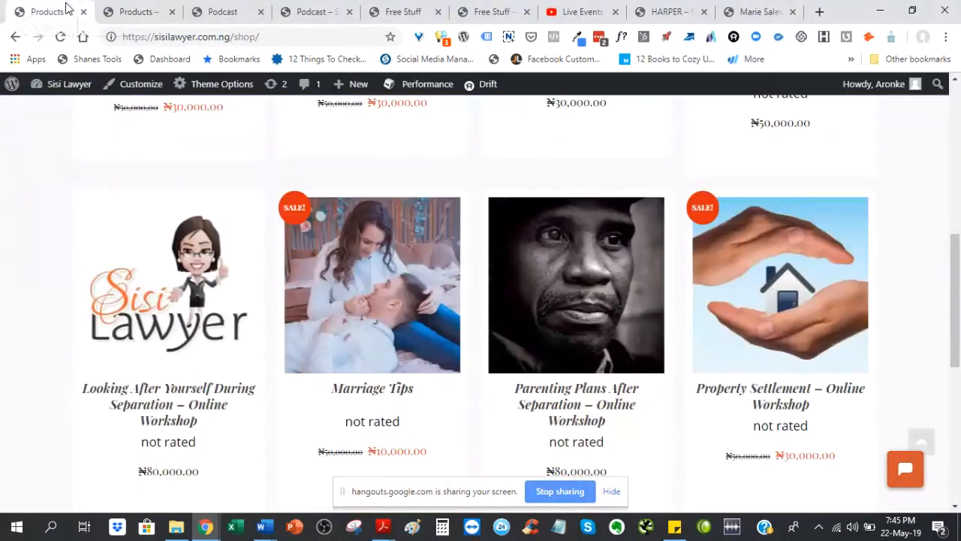
left_click(113, 13)
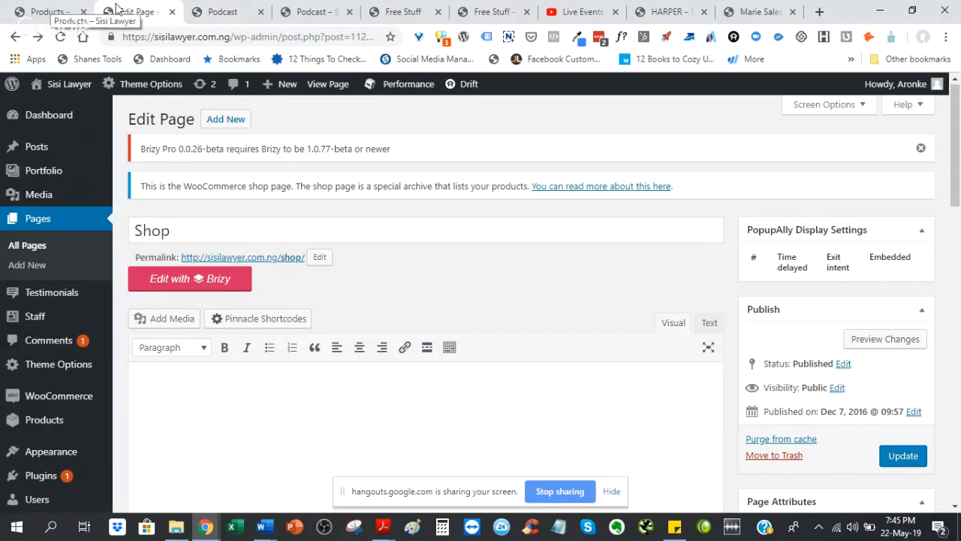
left_click(62, 6)
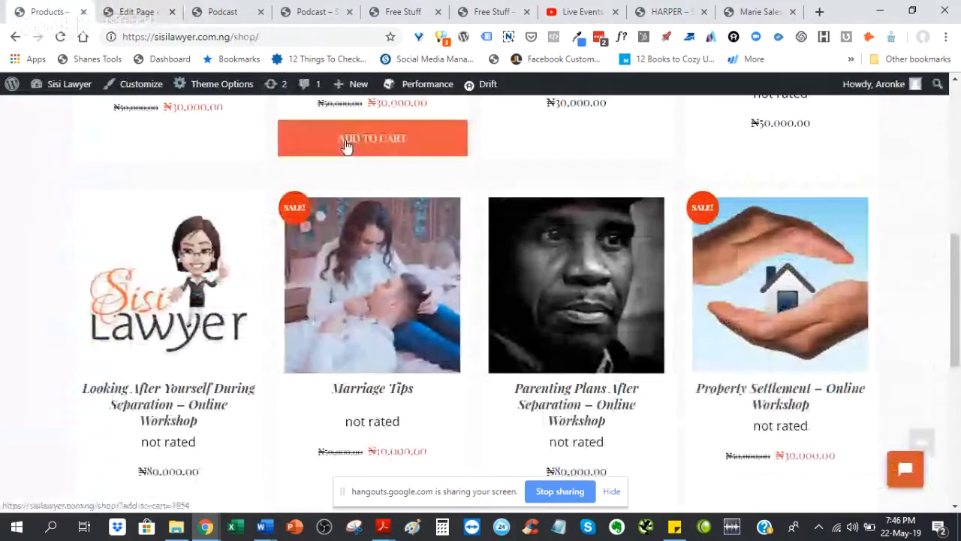
Step: Return to the WordPress dashboard and open the list of installed plugins
left_click(133, 83)
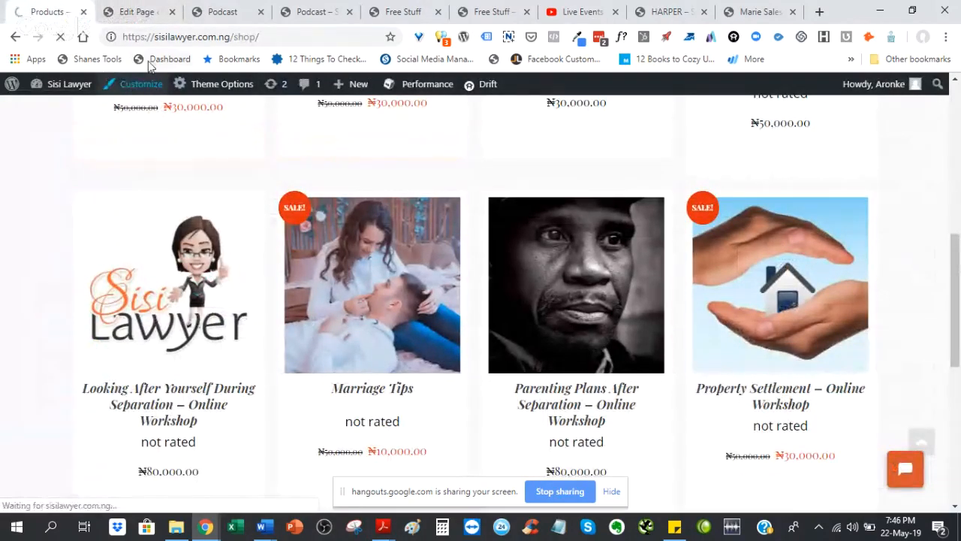
left_click(160, 62)
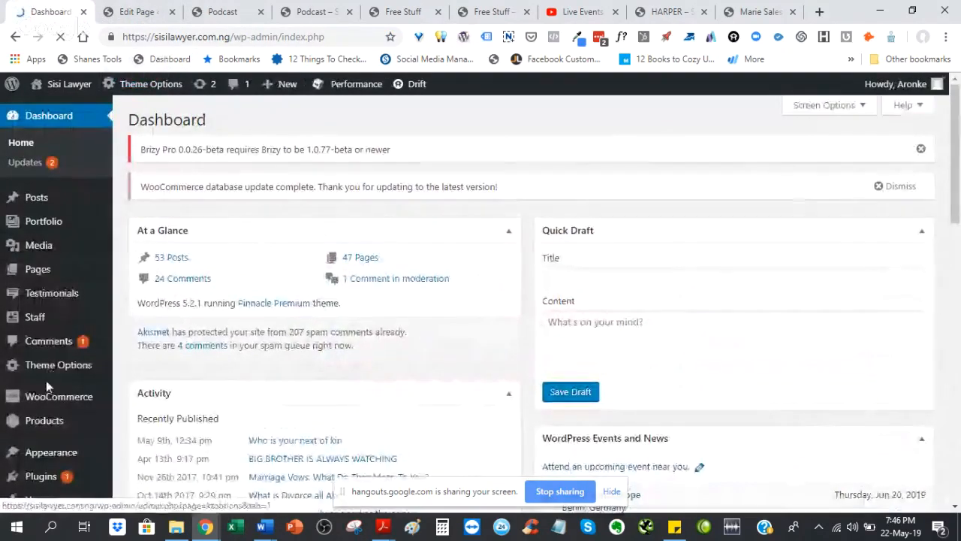
mouse_move(57, 479)
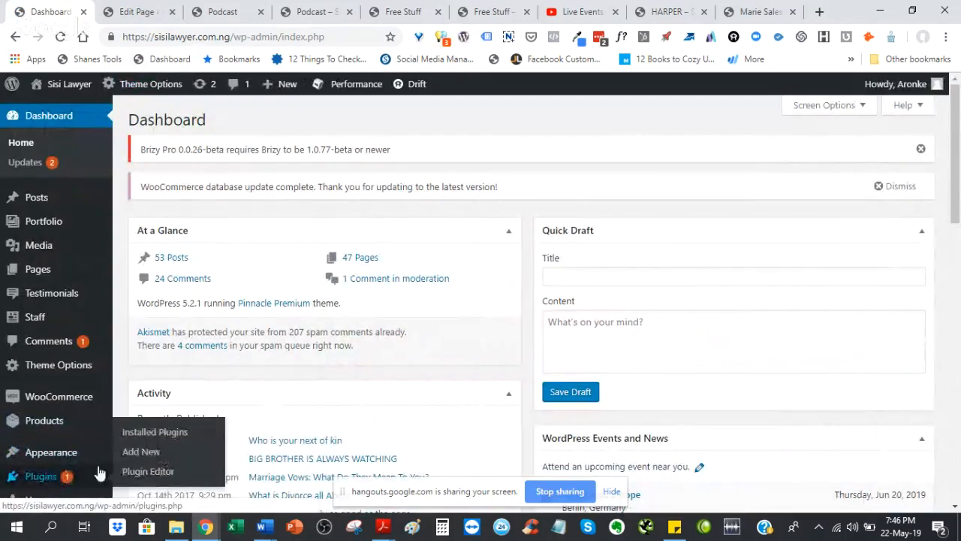
left_click(154, 433)
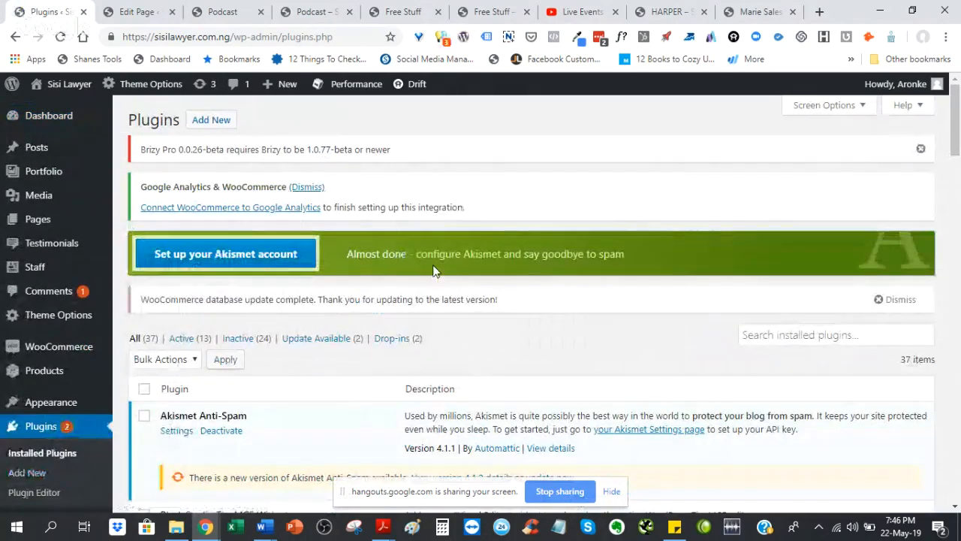
mouse_move(959, 119)
left_mouse_down()
mouse_move(958, 145)
mouse_move(954, 111)
left_mouse_up()
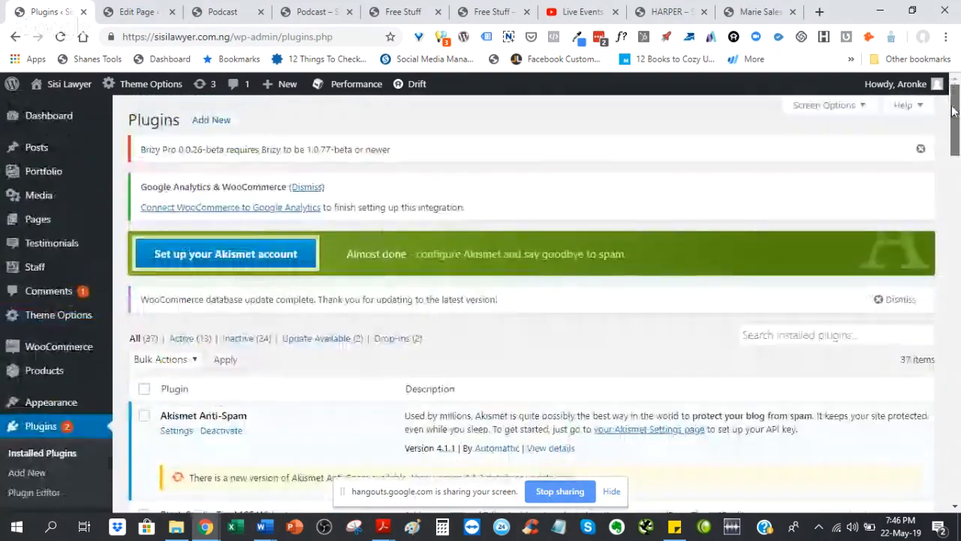
scroll(584, 244, "down", 2)
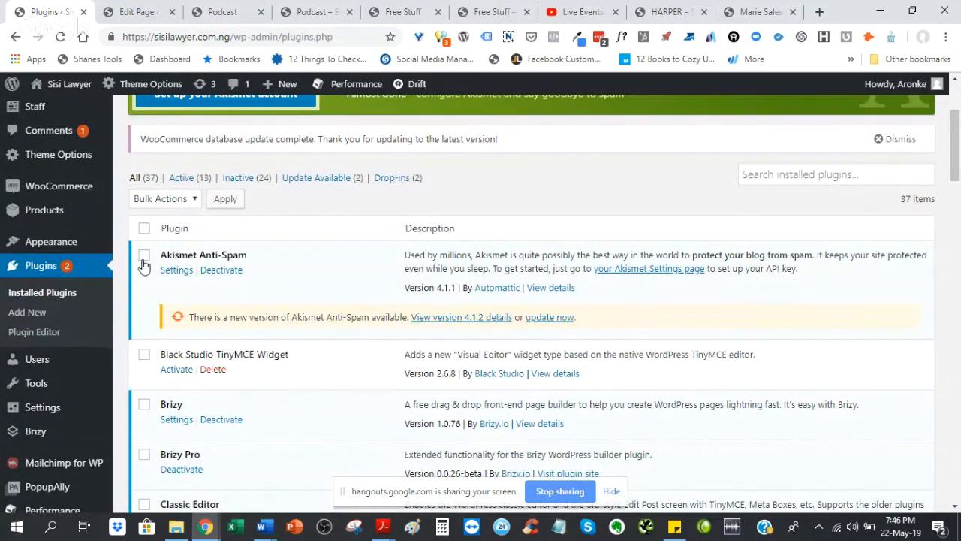
Step: Try selecting plugins for a bulk update with Brizy, Brizy Pro and Classic Editor left out, and clear the whole selection
left_click(144, 229)
left_click(145, 405)
left_click(145, 404)
left_click(145, 456)
left_click(144, 504)
left_click(195, 200)
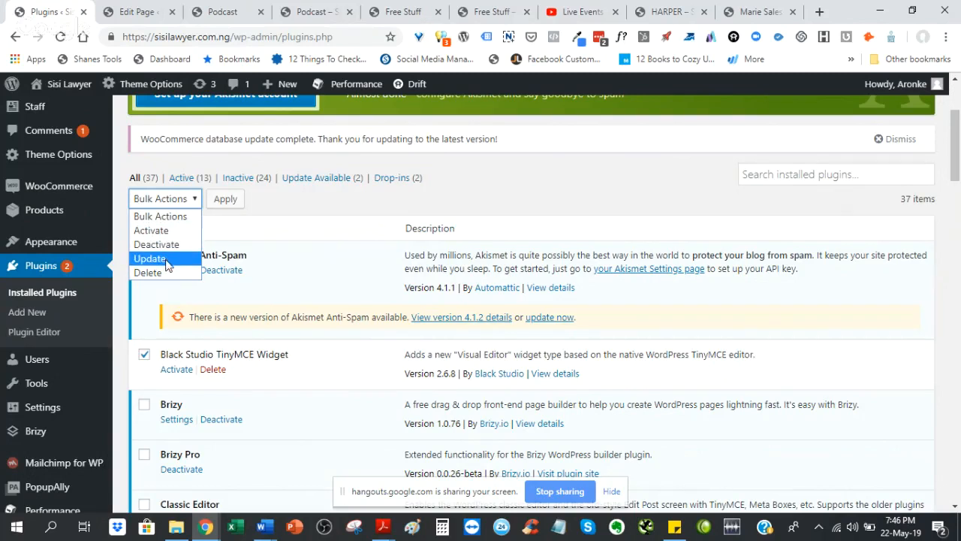
left_click(255, 286)
left_click(144, 255)
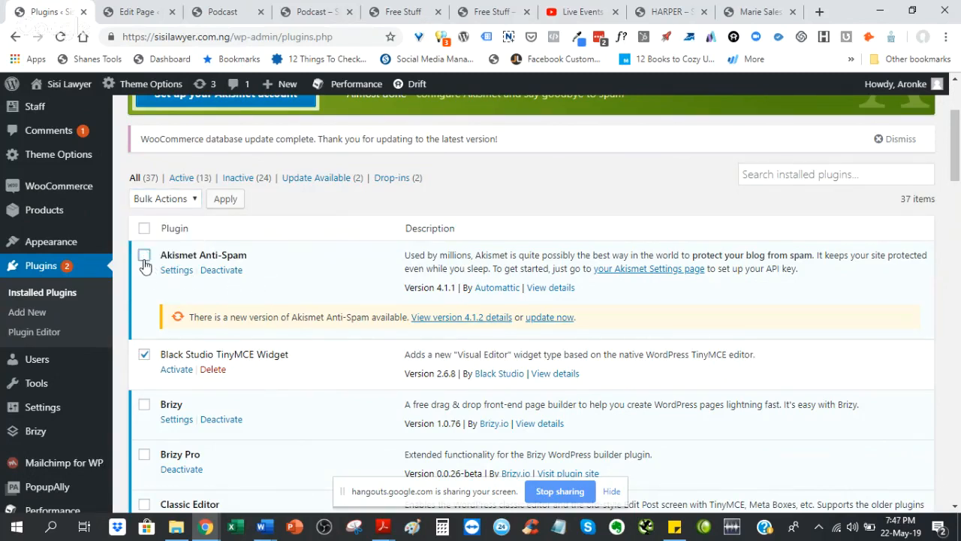
left_click(144, 228)
left_click(145, 229)
Step: Select the Akismet Anti-Spam plugin, update it to version 4.1.2, and look down the list for other plugins needing an update
left_click(145, 256)
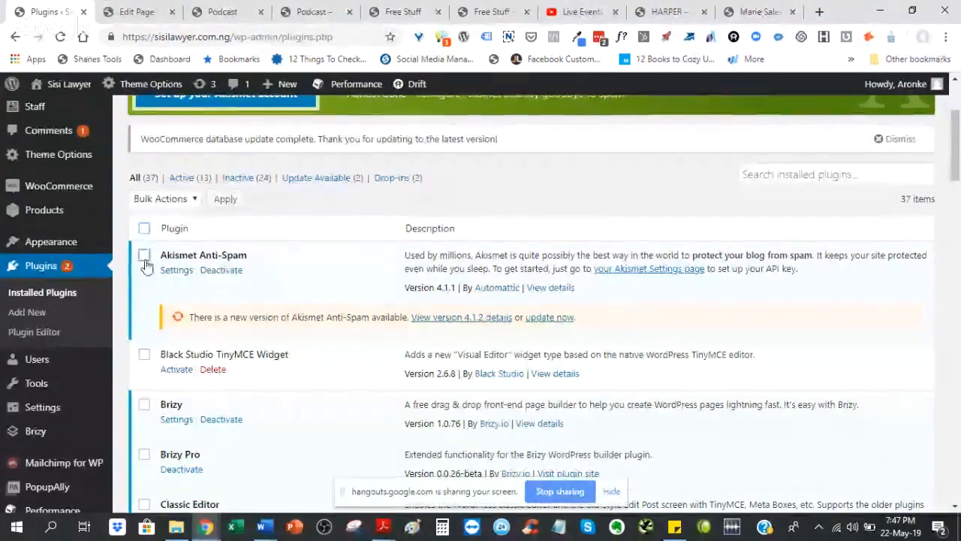
left_click(551, 318)
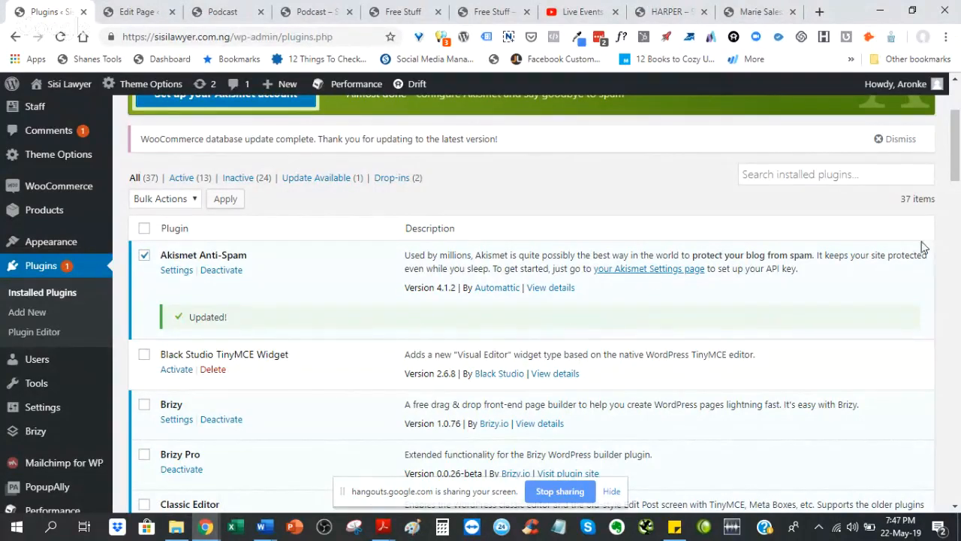
left_click_drag(956, 174, 956, 413)
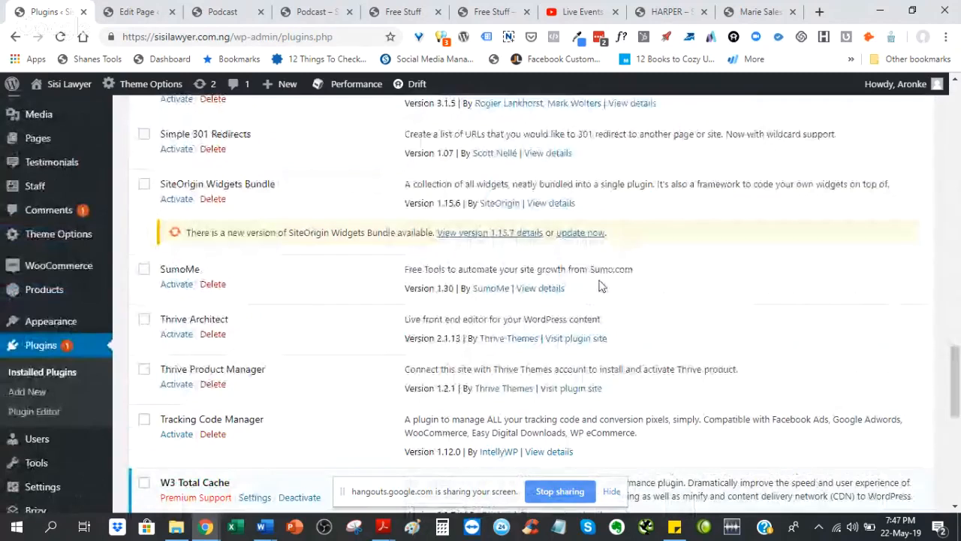
Step: Update the SiteOrigin Widgets Bundle plugin to version 1.15.7 and return to the start of the plugin list
left_click(578, 234)
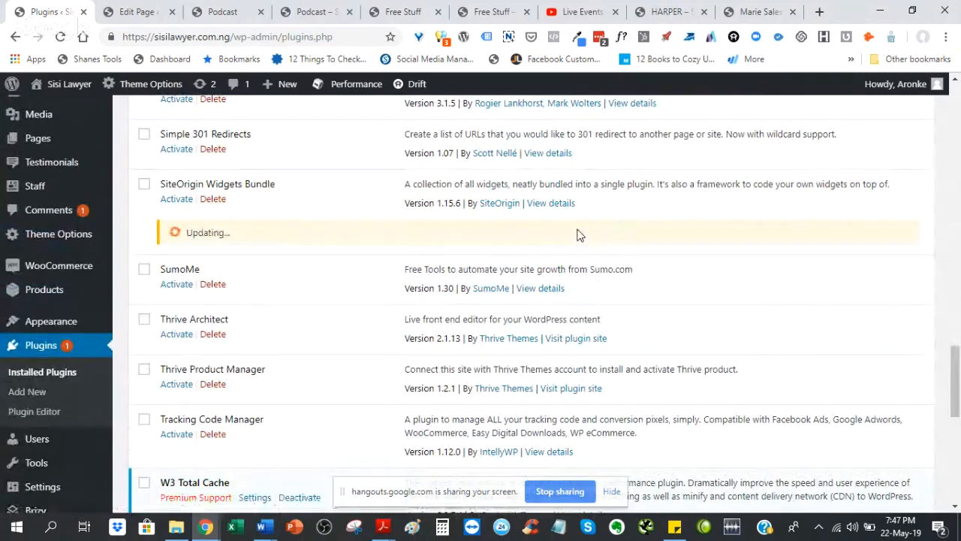
left_click_drag(956, 403, 955, 376)
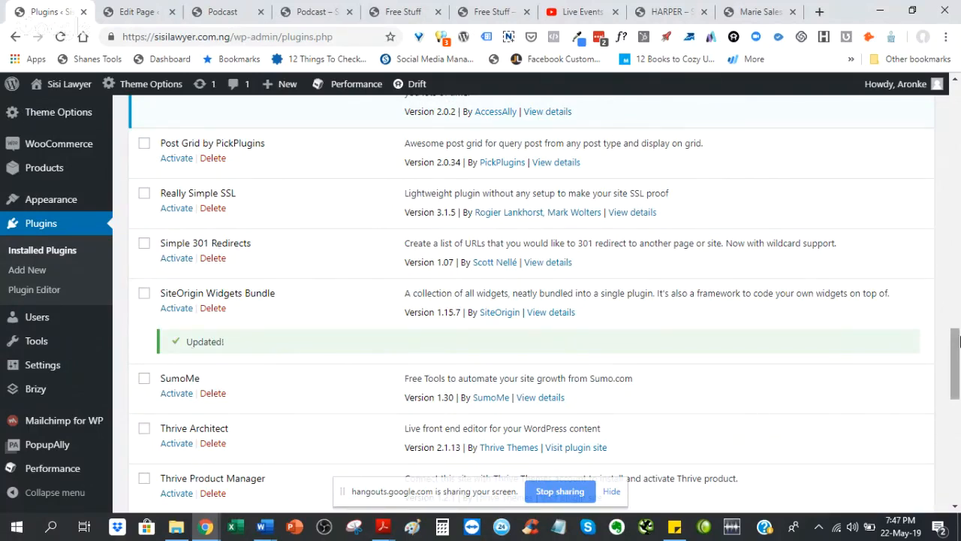
left_click(958, 339)
left_click_drag(958, 339, 958, 105)
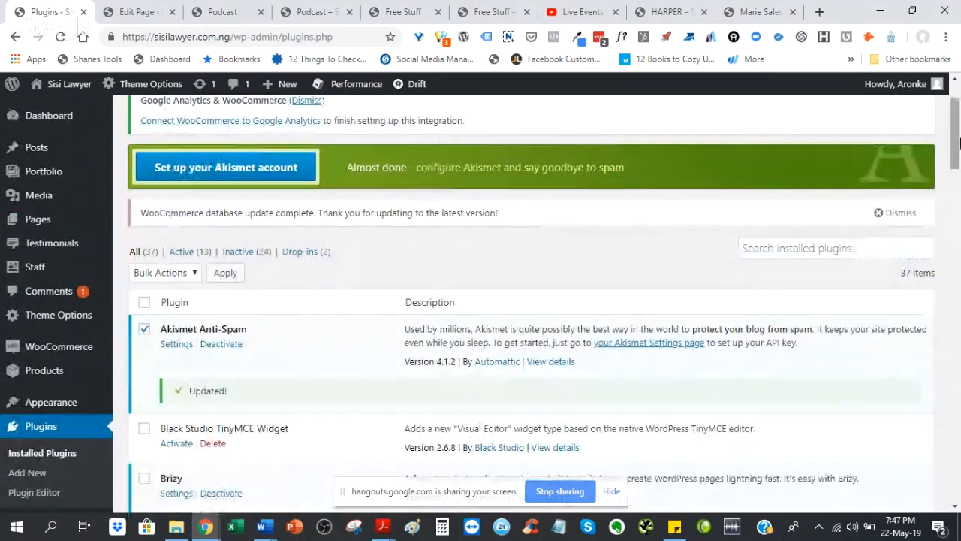
left_click_drag(959, 139, 958, 109)
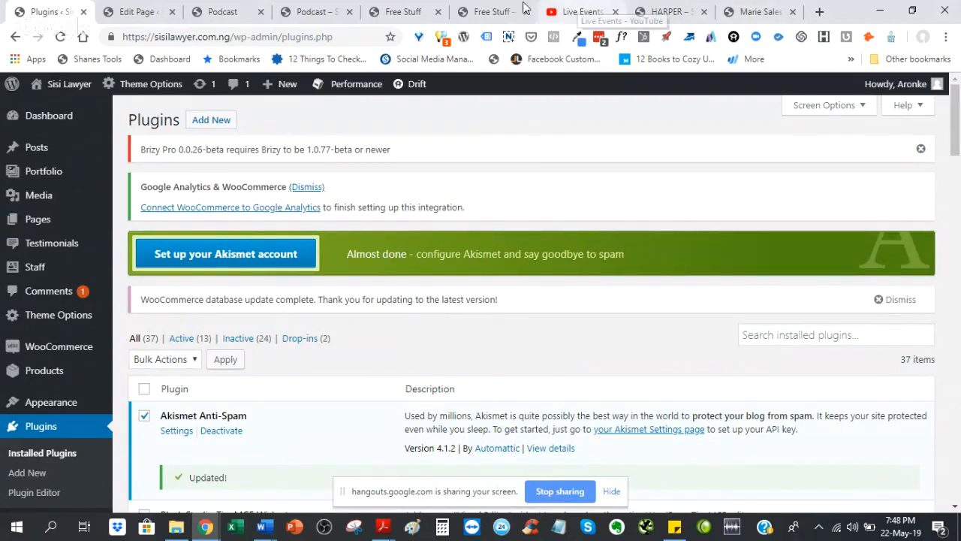
Step: Review the Free Stuff page and the Podcast page in their open Brizy editors
left_click(403, 11)
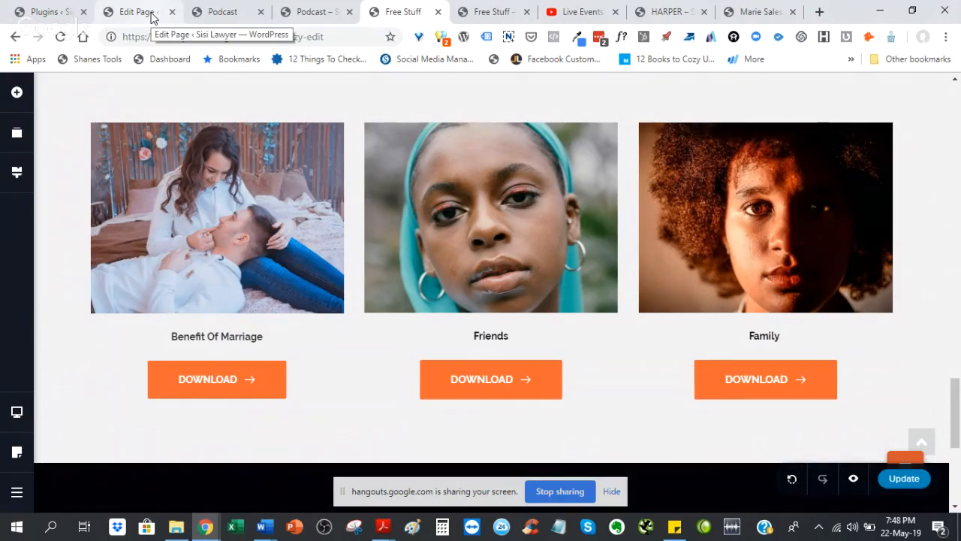
left_click(222, 12)
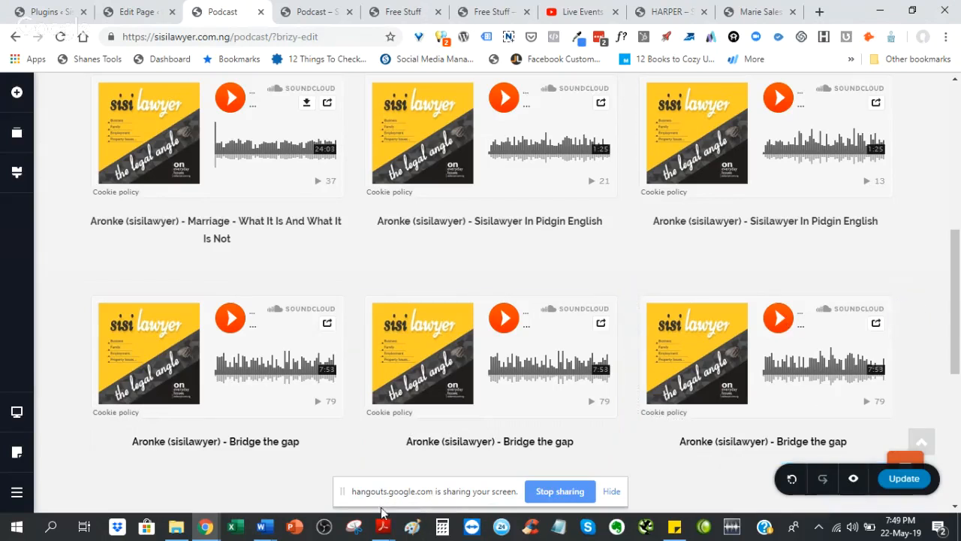
Step: Check the YouTube live events page, switch to the Google Hangouts window, and stop the "Brizy Pro Tutorial" broadcast
left_click(589, 9)
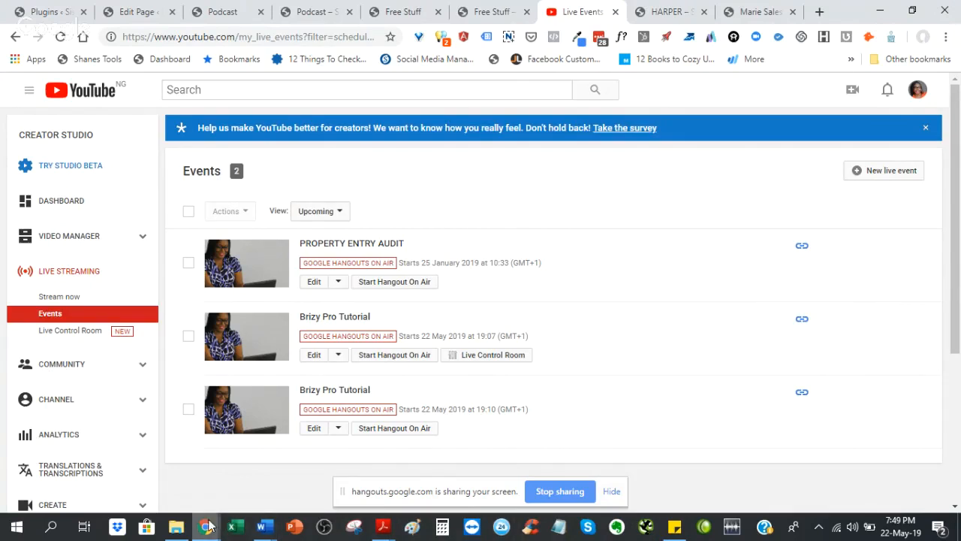
mouse_move(205, 526)
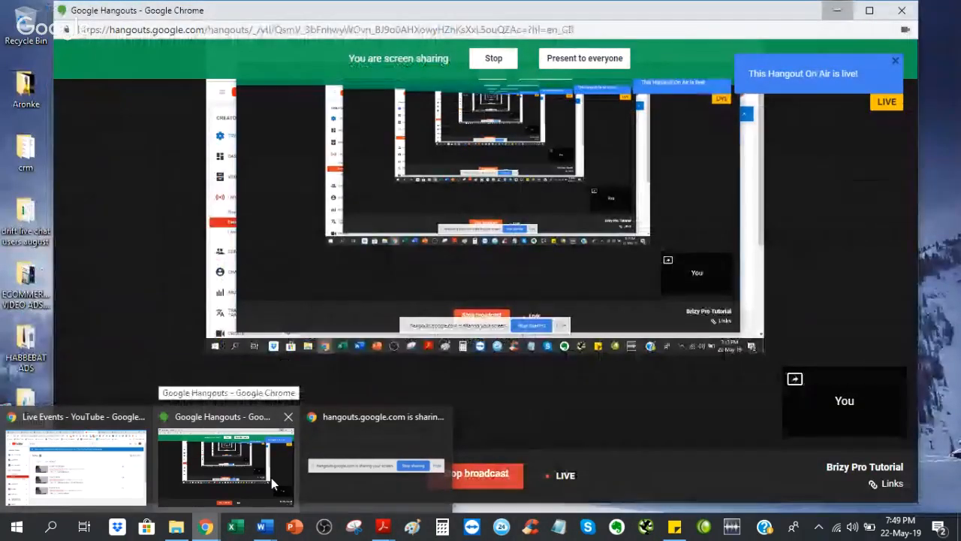
left_click(271, 477)
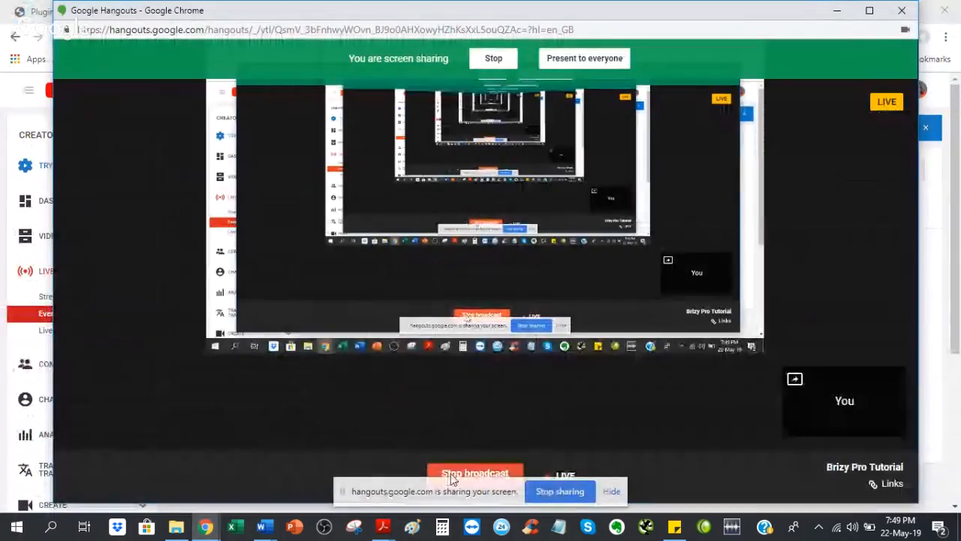
left_click(453, 476)
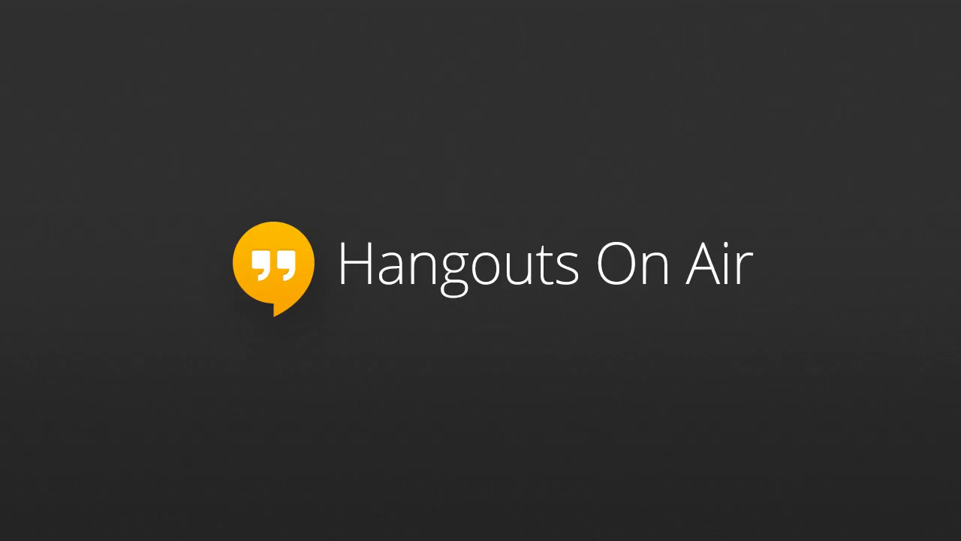